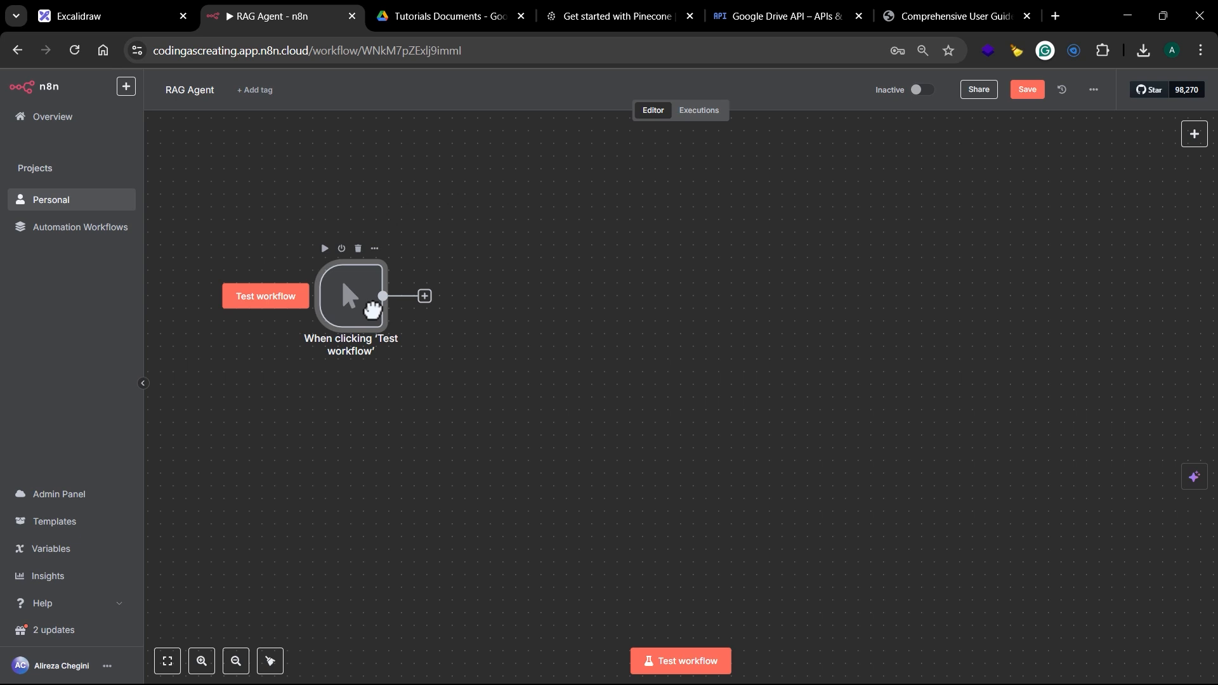
Add a Google Drive node with the Download file action after the manual trigger.
left_click(425, 296)
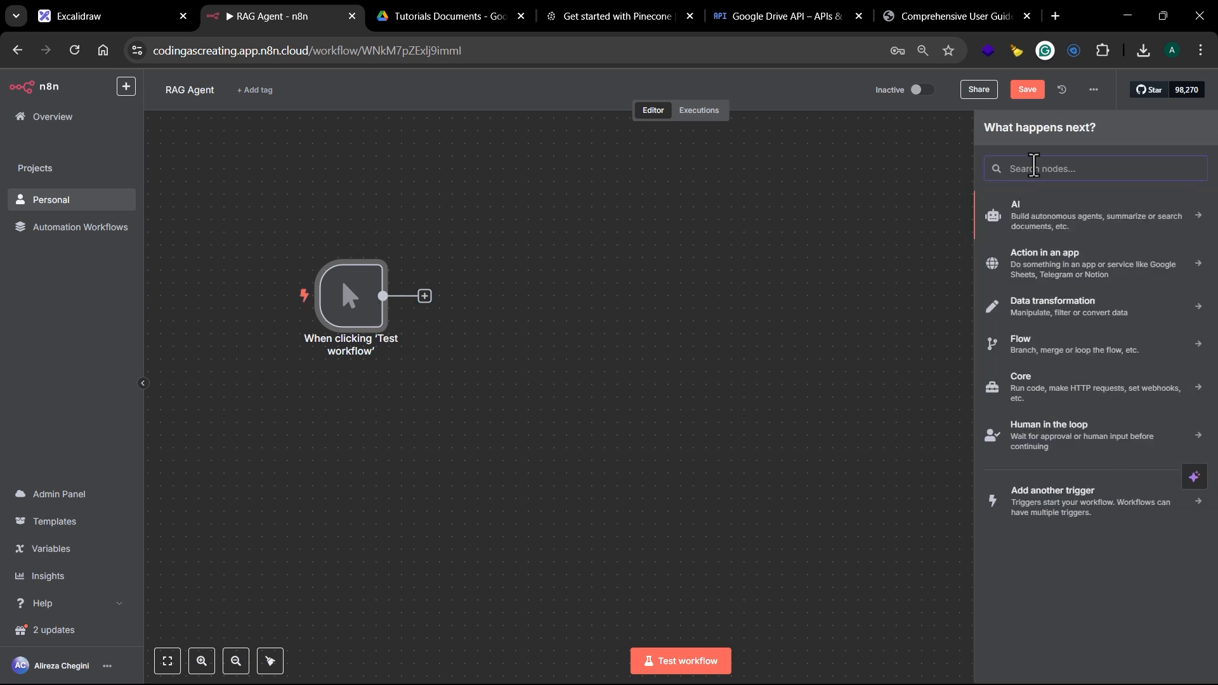
type("googl")
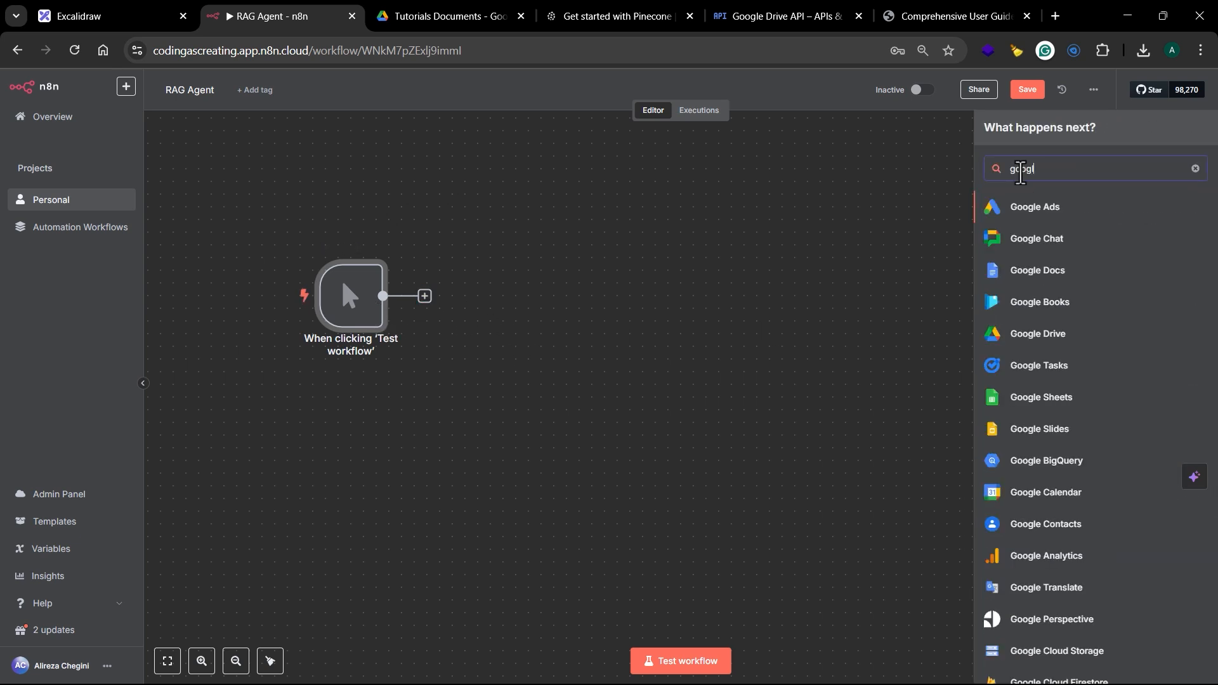
left_click(1036, 340)
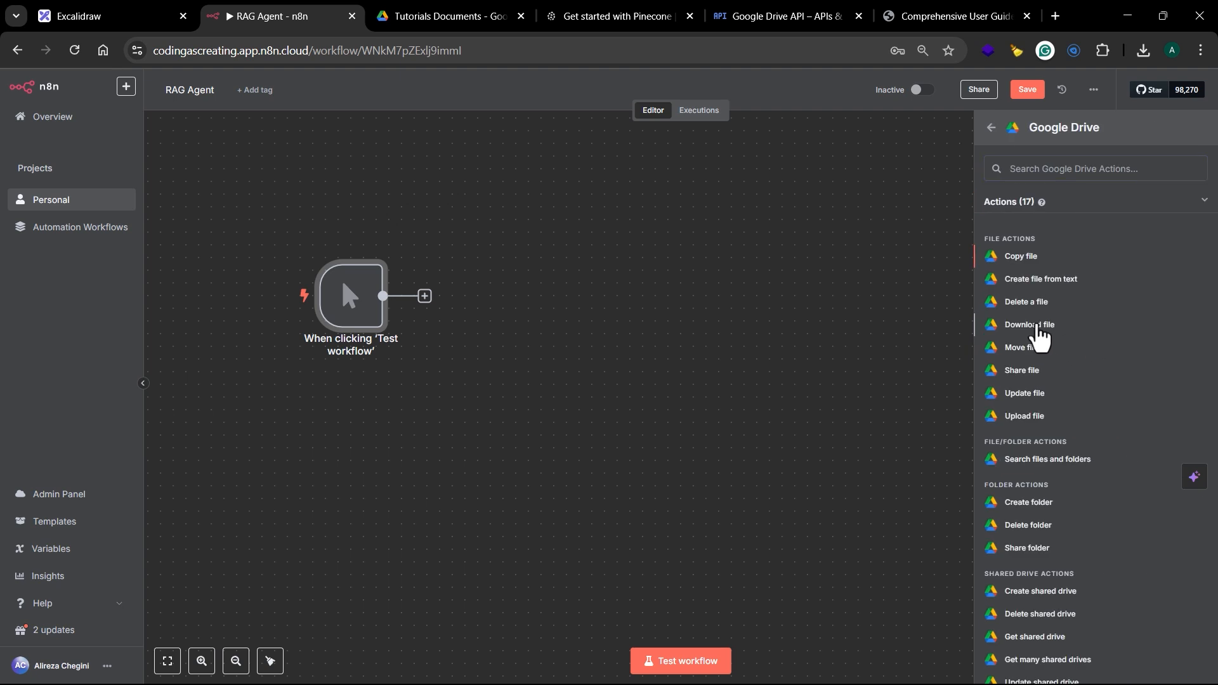
left_click(1034, 325)
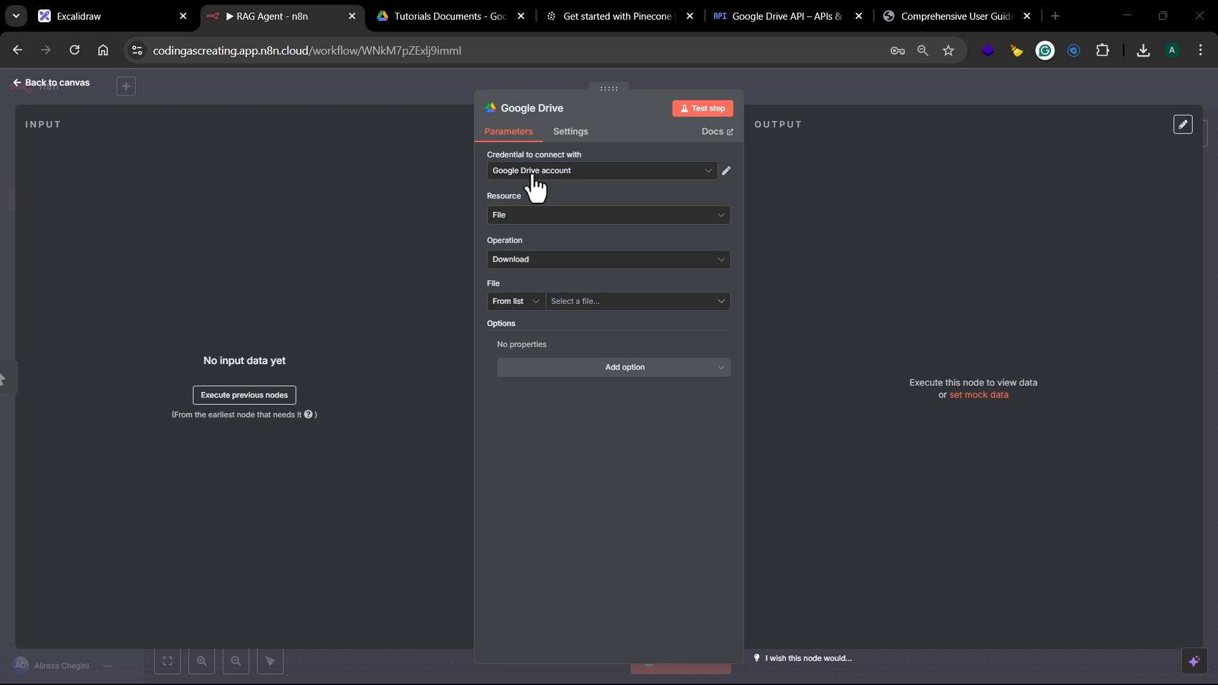
Select comprehensive_ticketing_system_guide.pdf as the file for the Google Drive node to download and test the node.
left_click(726, 171)
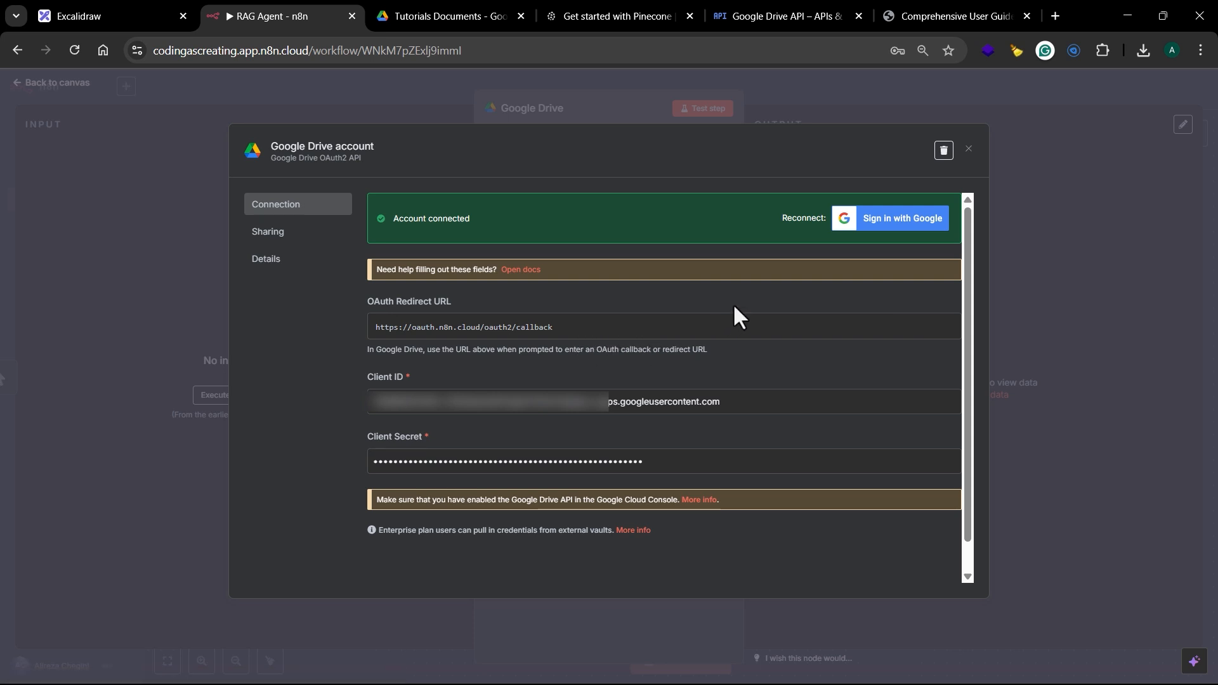
left_click(969, 152)
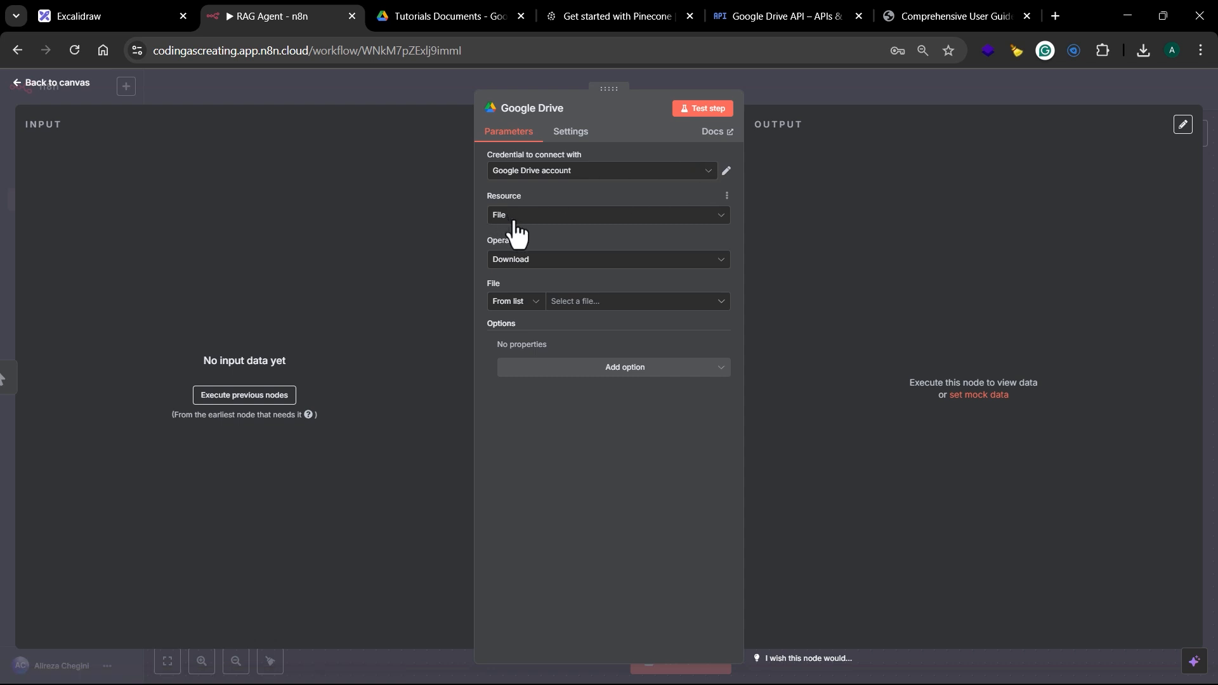
left_click(721, 302)
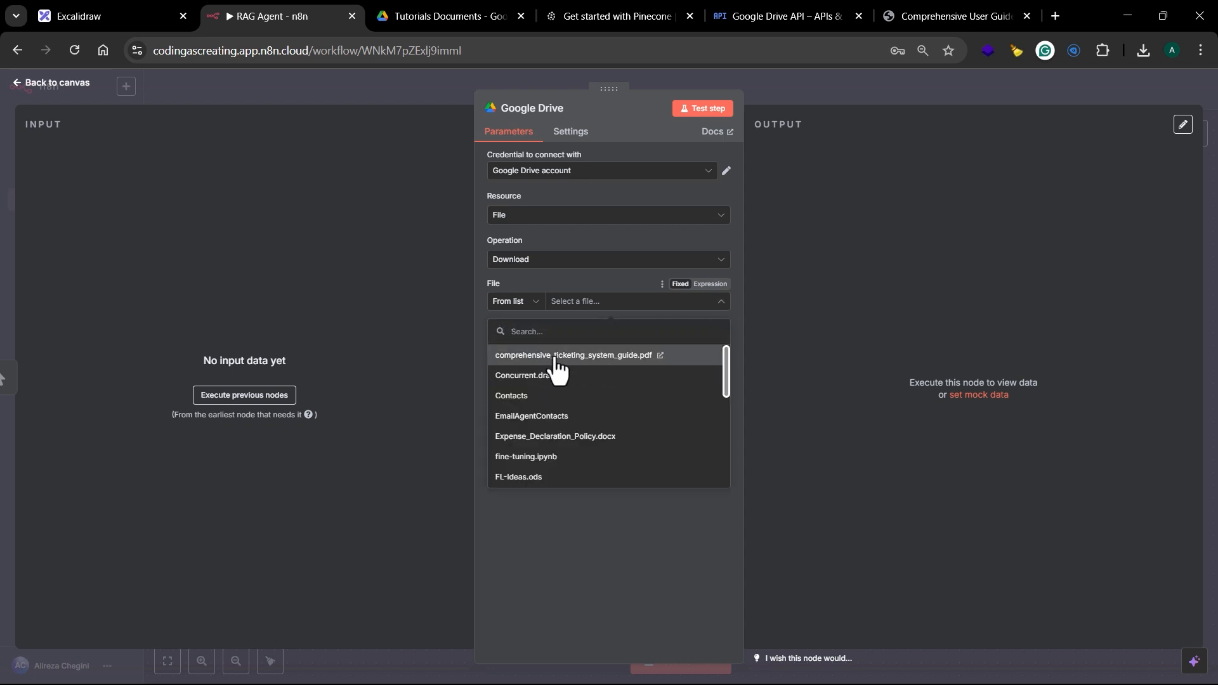
left_click(591, 356)
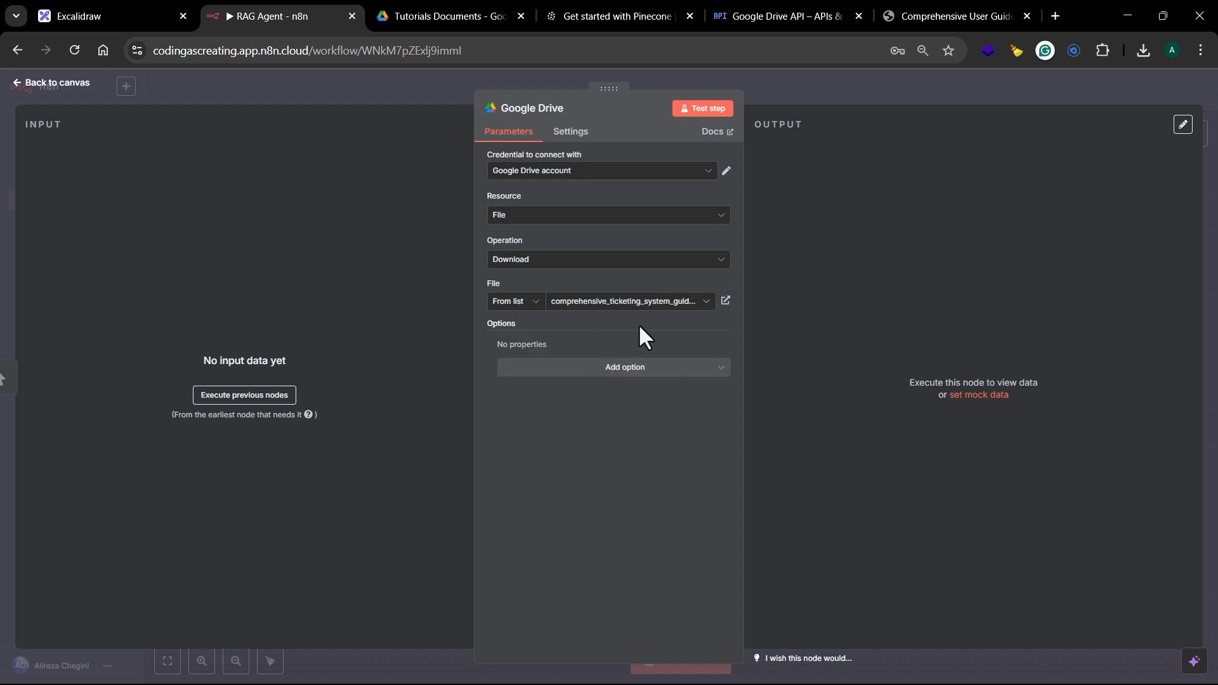
left_click(701, 109)
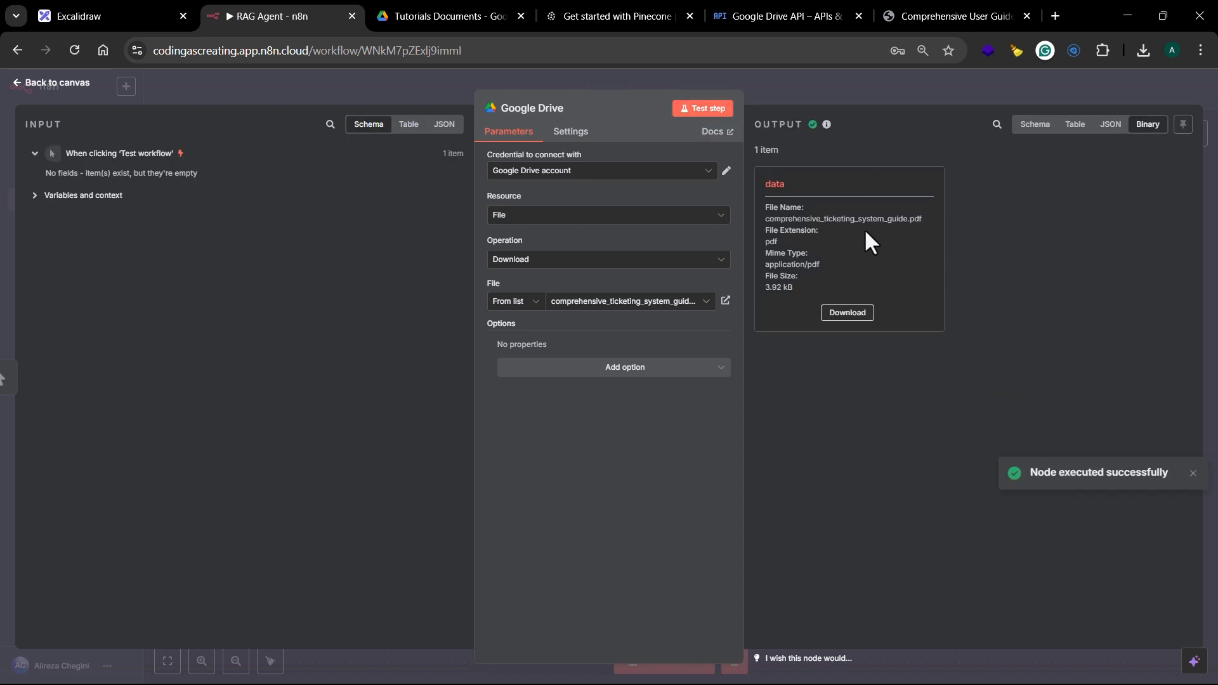
left_click(831, 75)
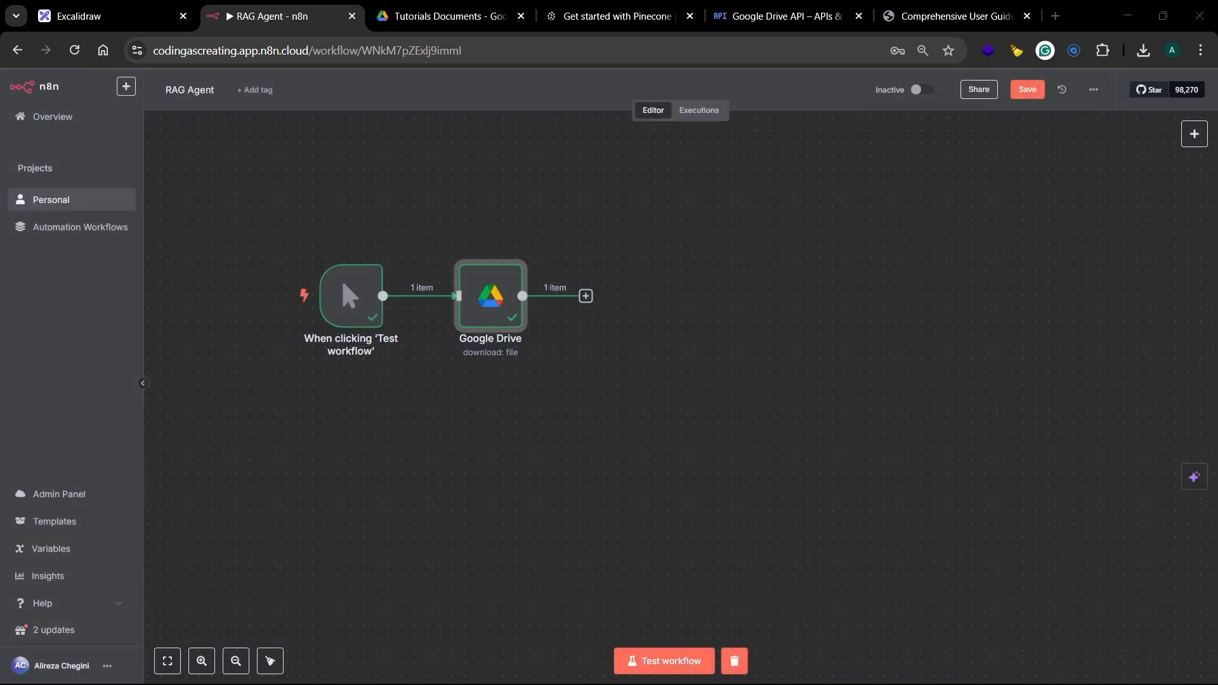
Add a Pinecone Vector Store node with the Add documents to vector store action after the Google Drive node.
left_click(585, 295)
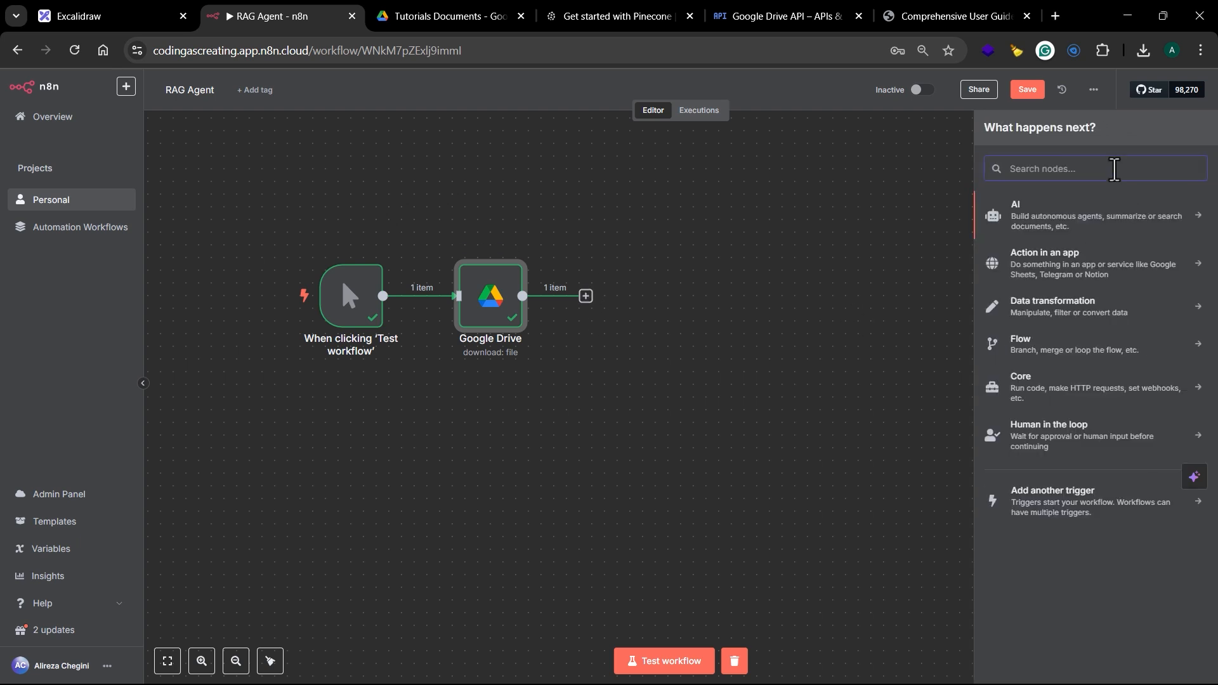
type("Pine")
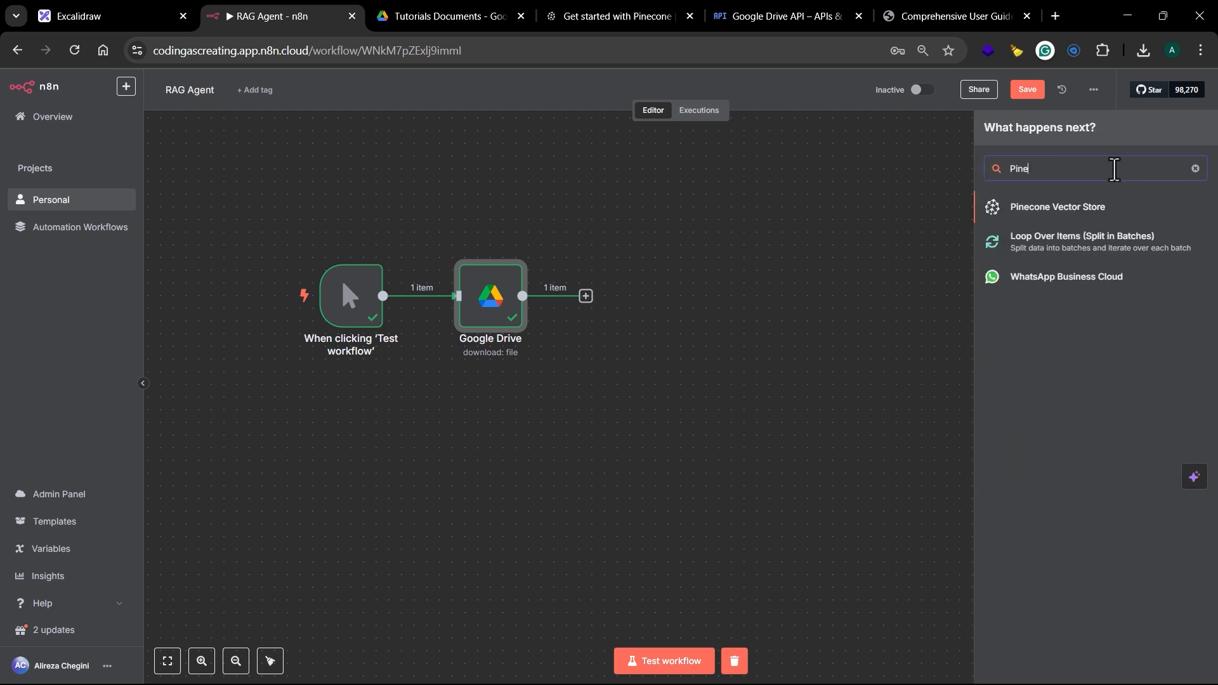
left_click(1074, 207)
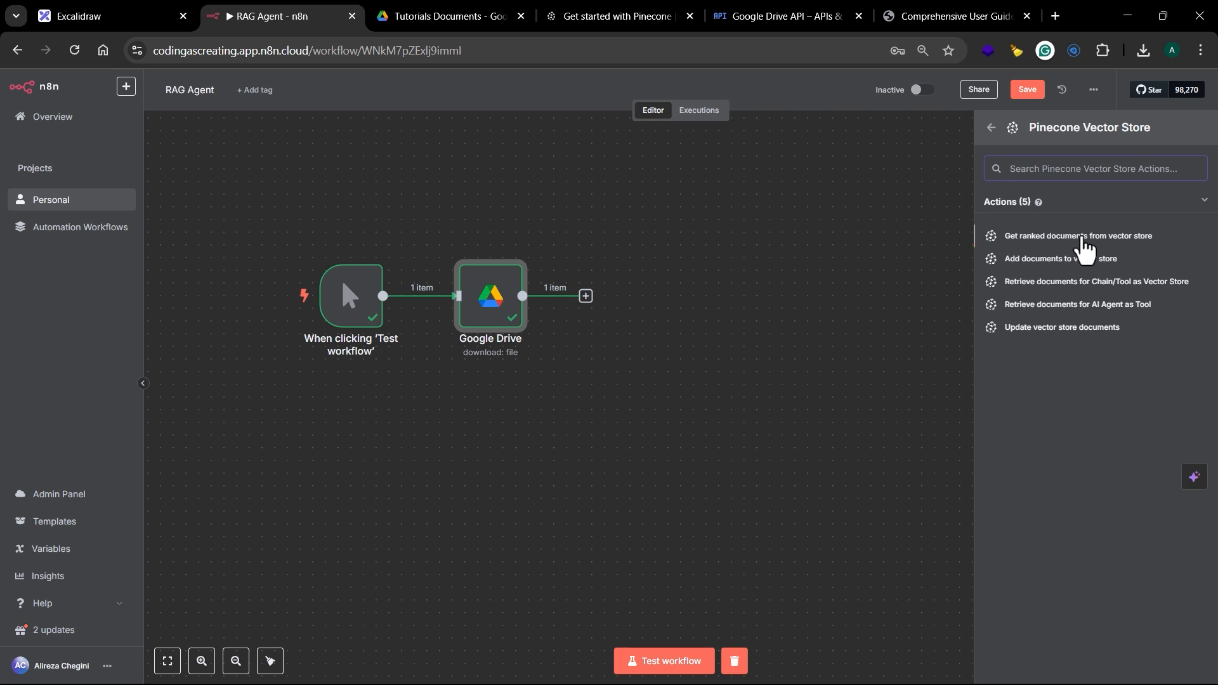
left_click(1026, 261)
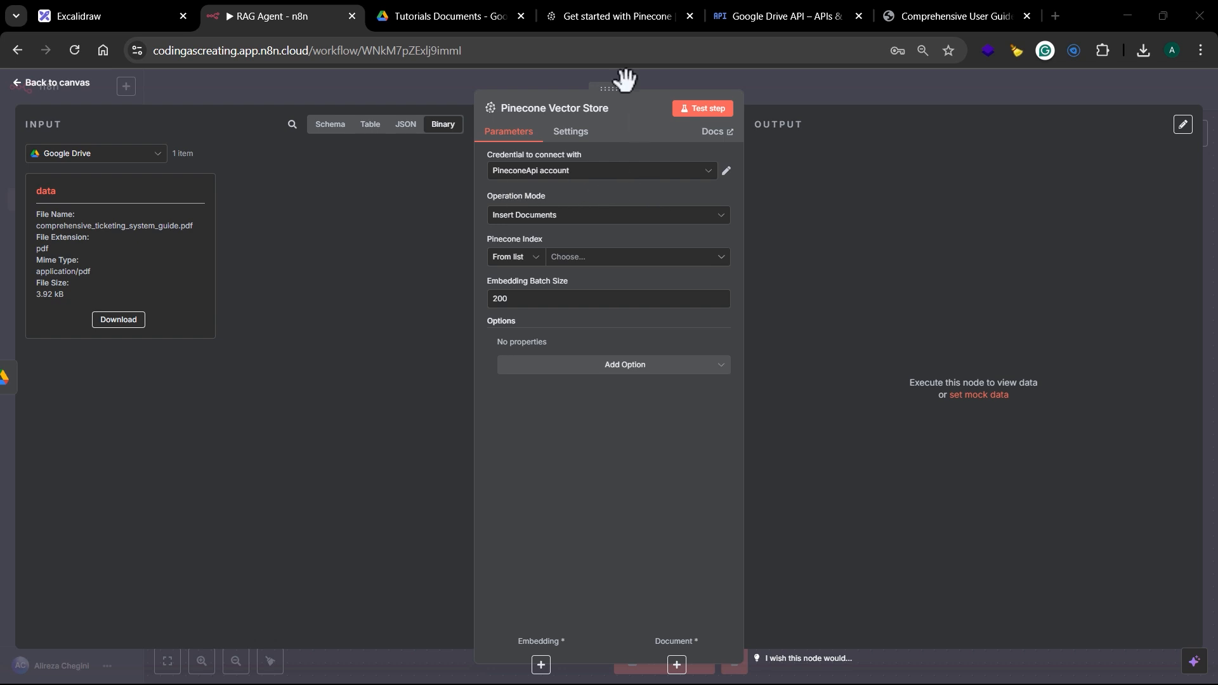
Check the PineconeApi credential's connection and review the database indexes in the Pinecone console.
left_click(604, 15)
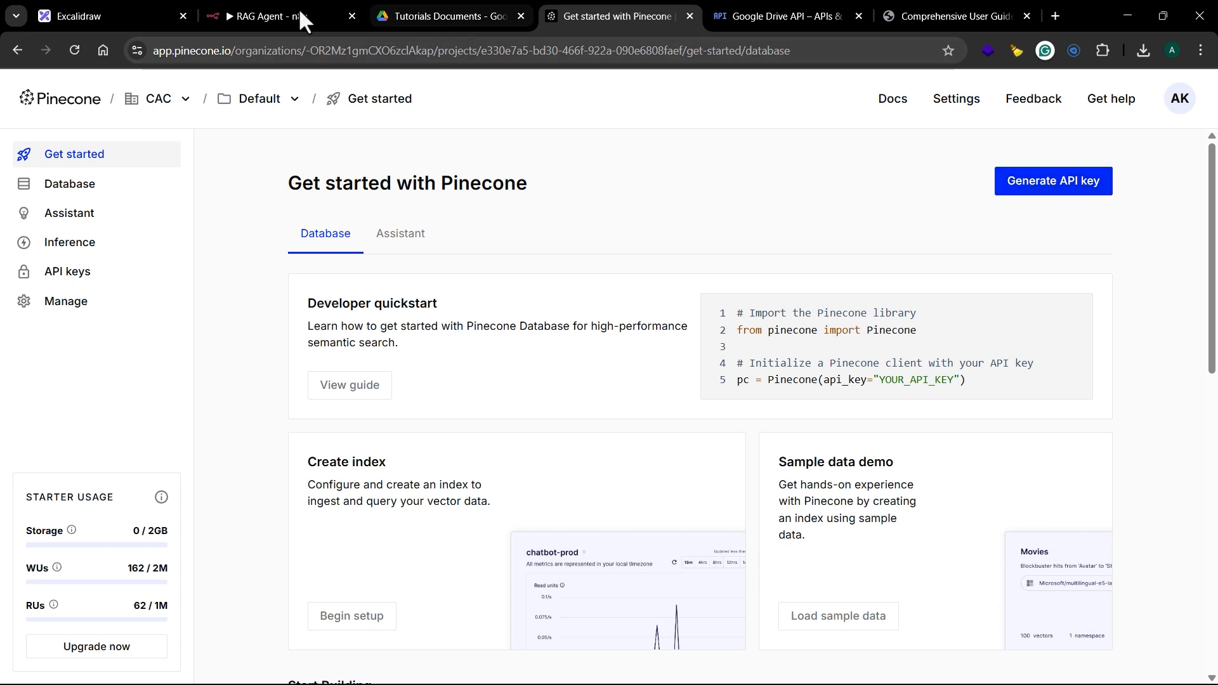
left_click(268, 11)
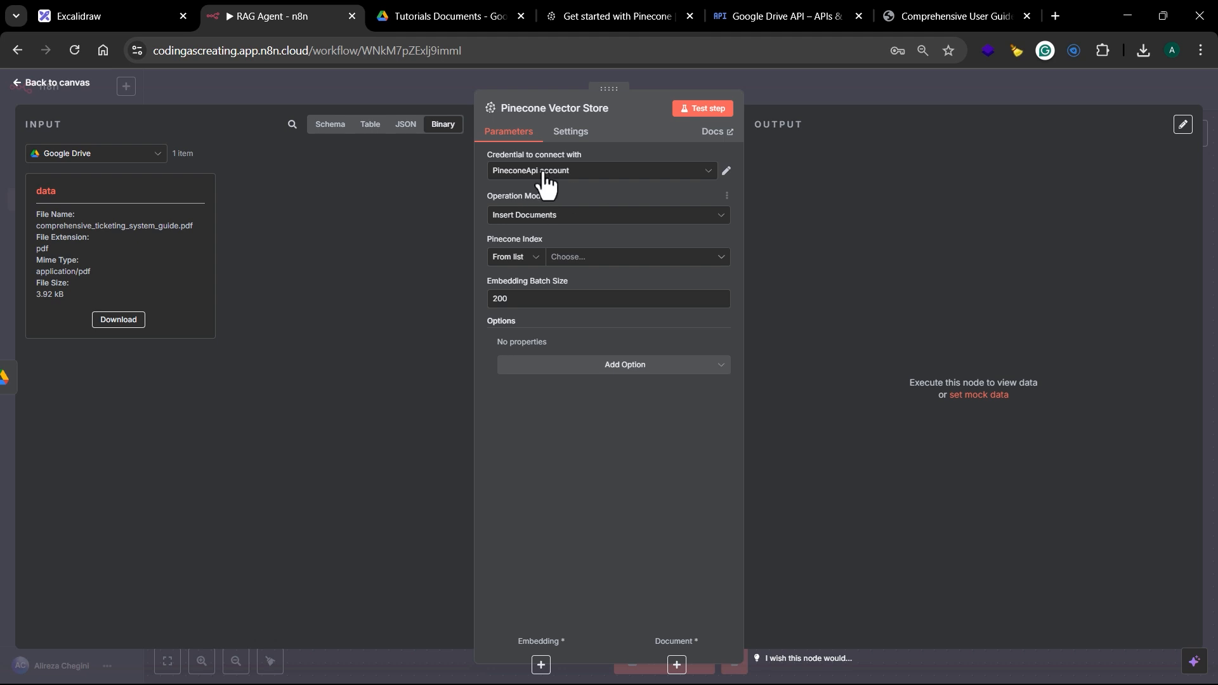
left_click(726, 171)
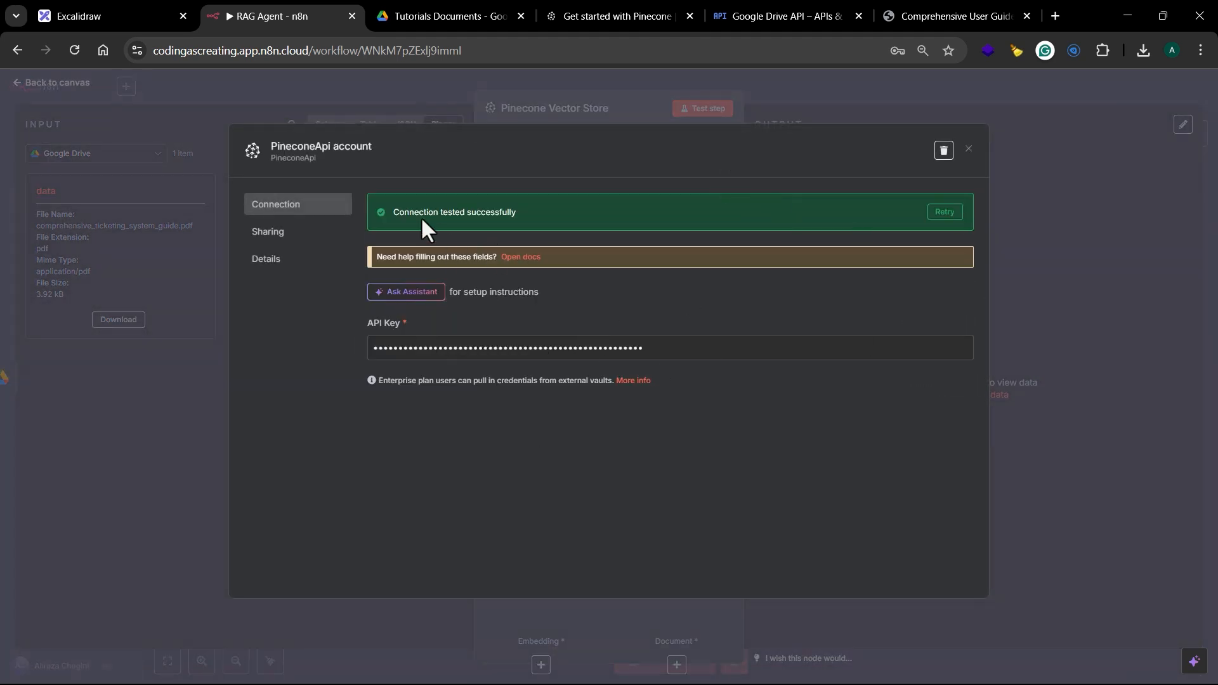
left_click(967, 150)
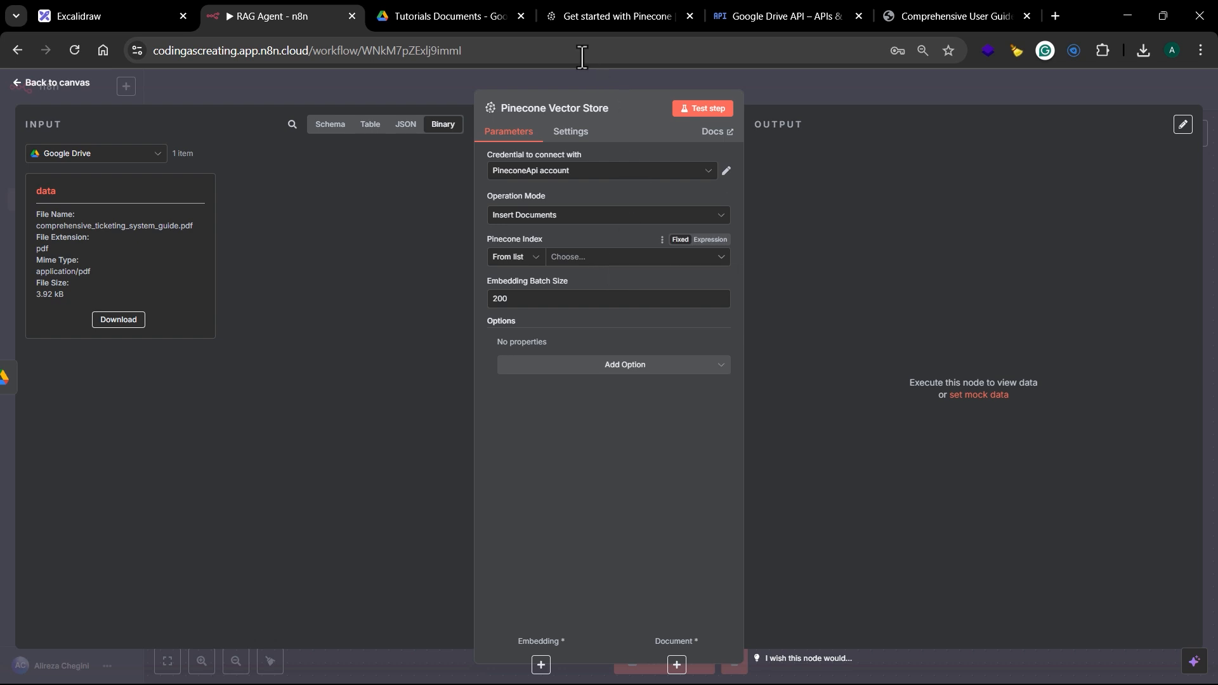
left_click(589, 17)
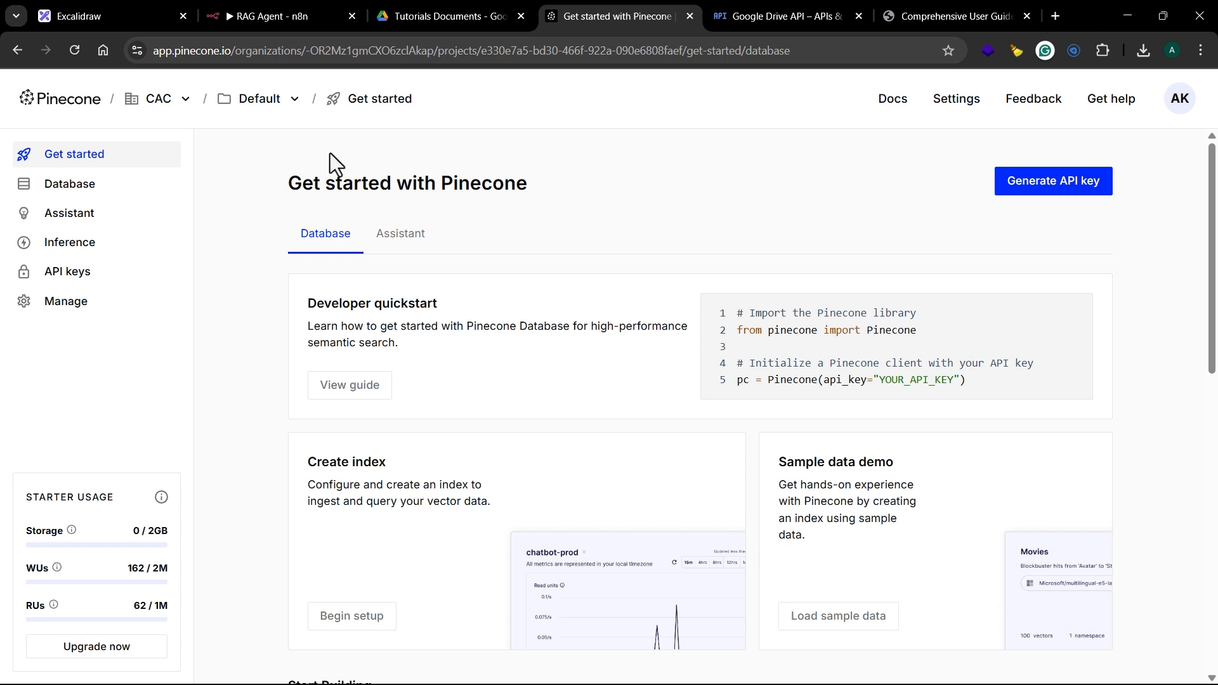
left_click(56, 185)
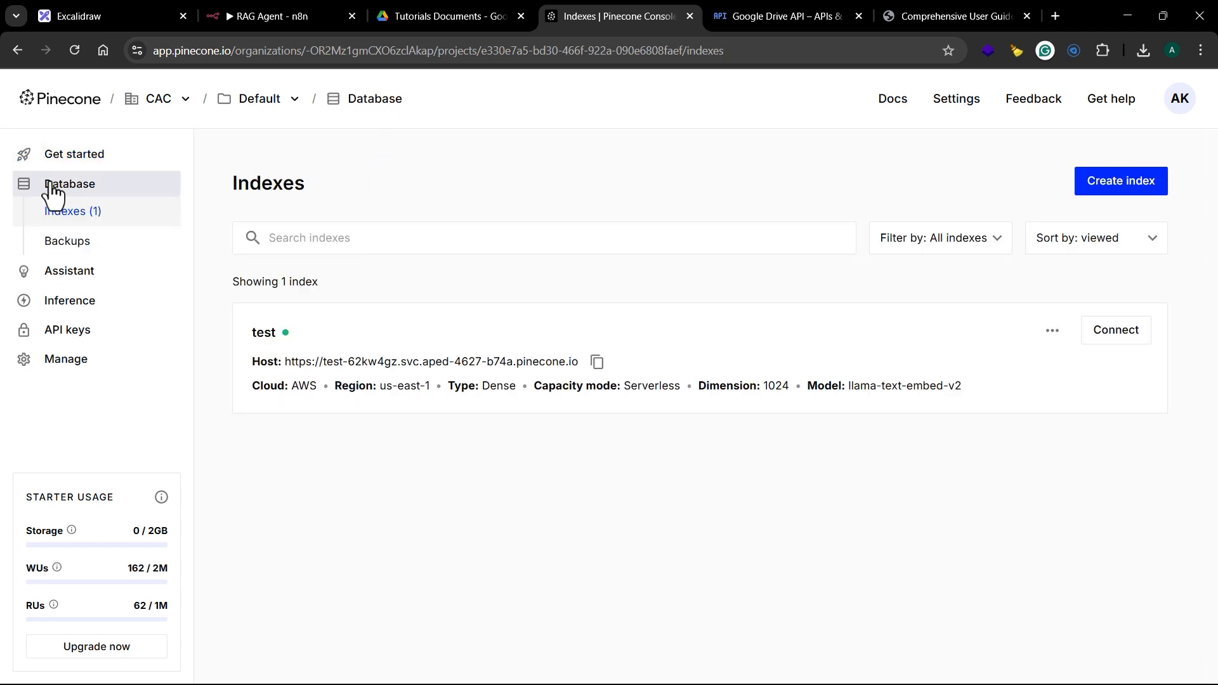
left_click(93, 215)
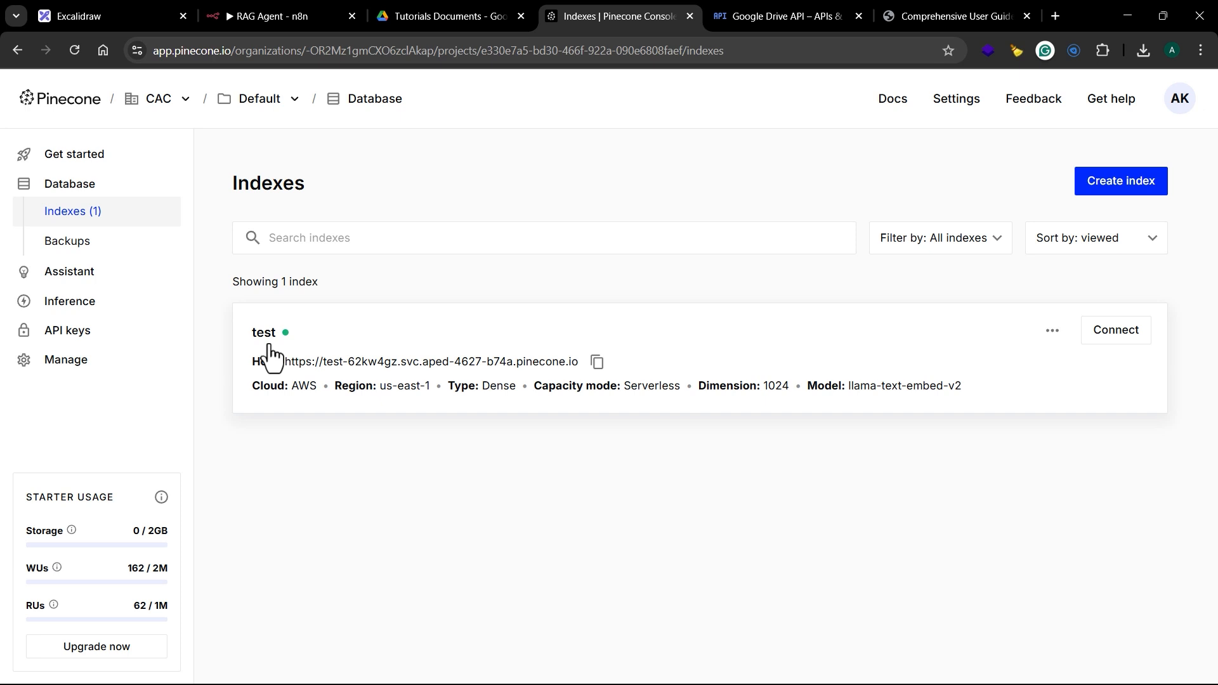
Switch back to n8n and set the Pinecone Vector Store node's index to test.
left_click(255, 16)
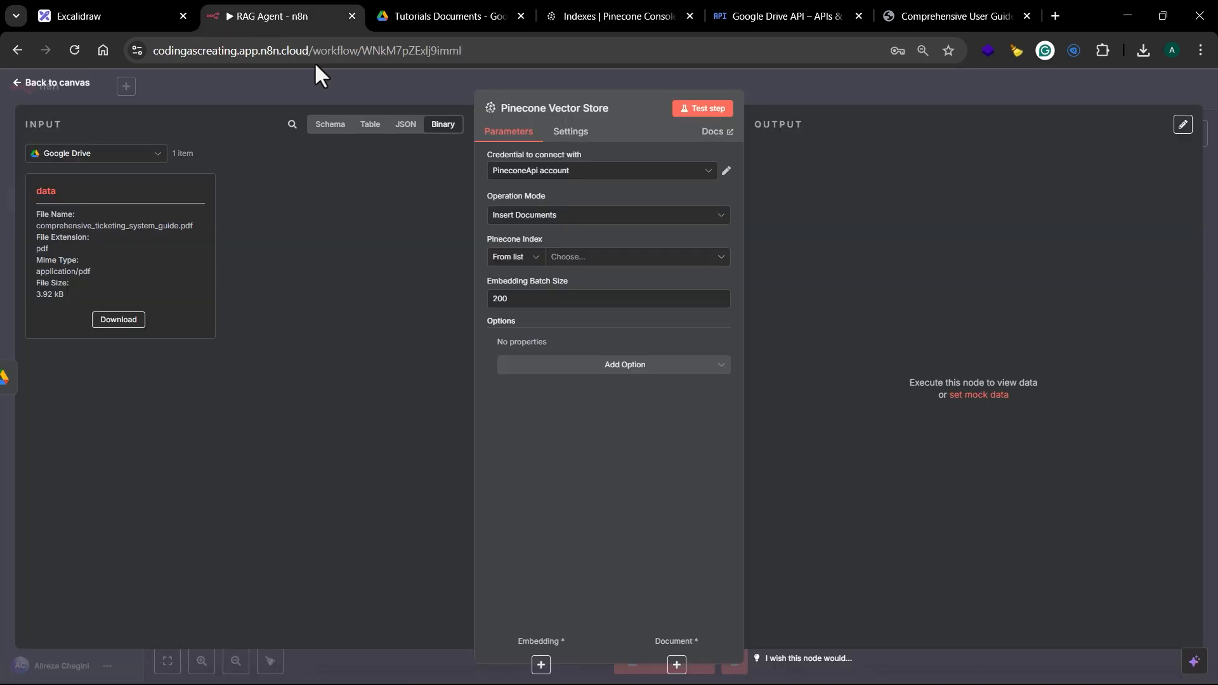
left_click(723, 258)
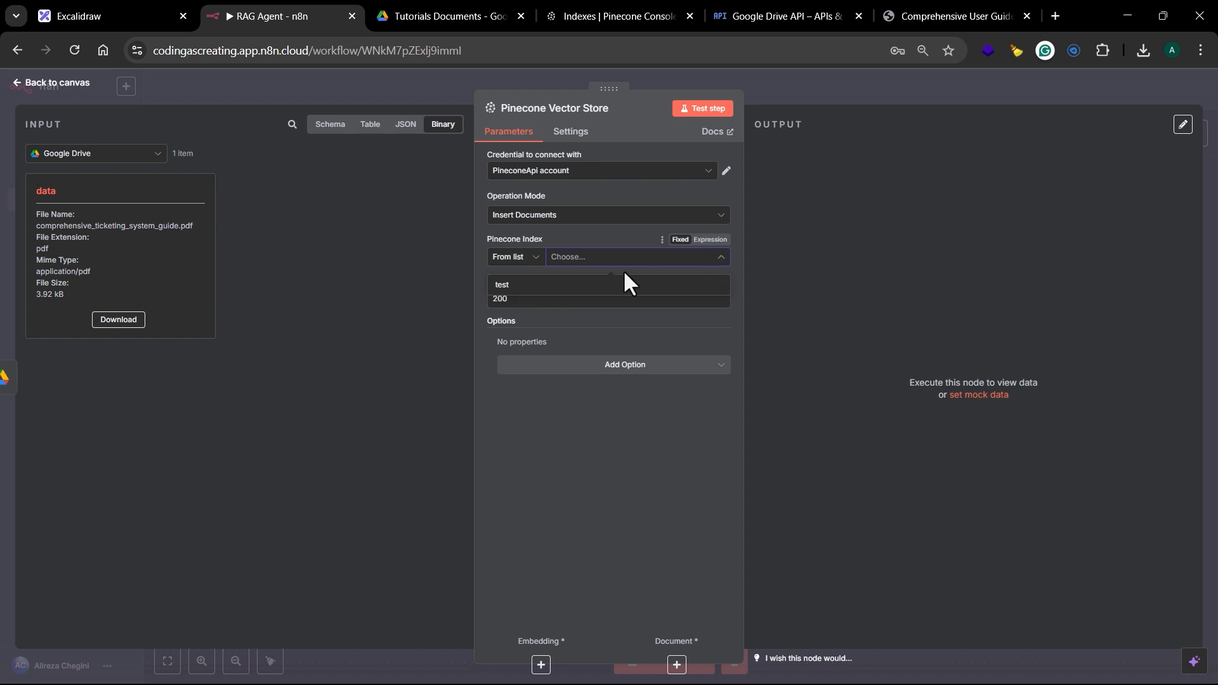
left_click(619, 284)
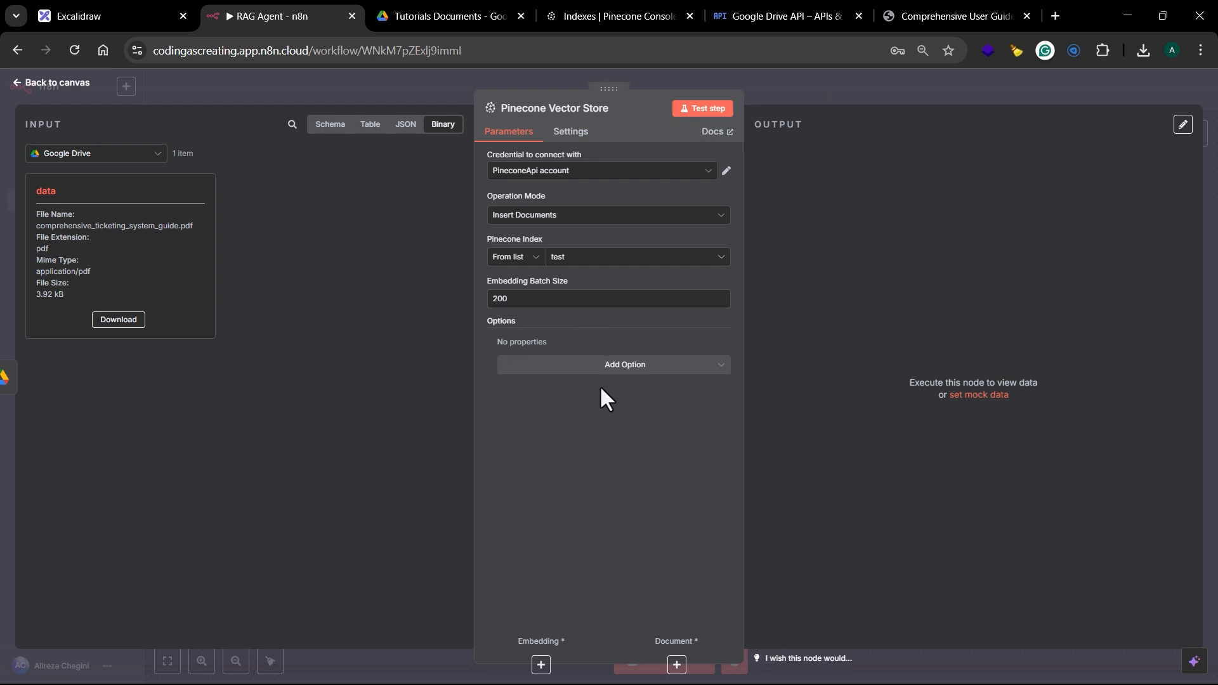
Add the Pinecone Namespace option with the value CompanyInfo to the vector store node and save the workflow.
left_click(654, 367)
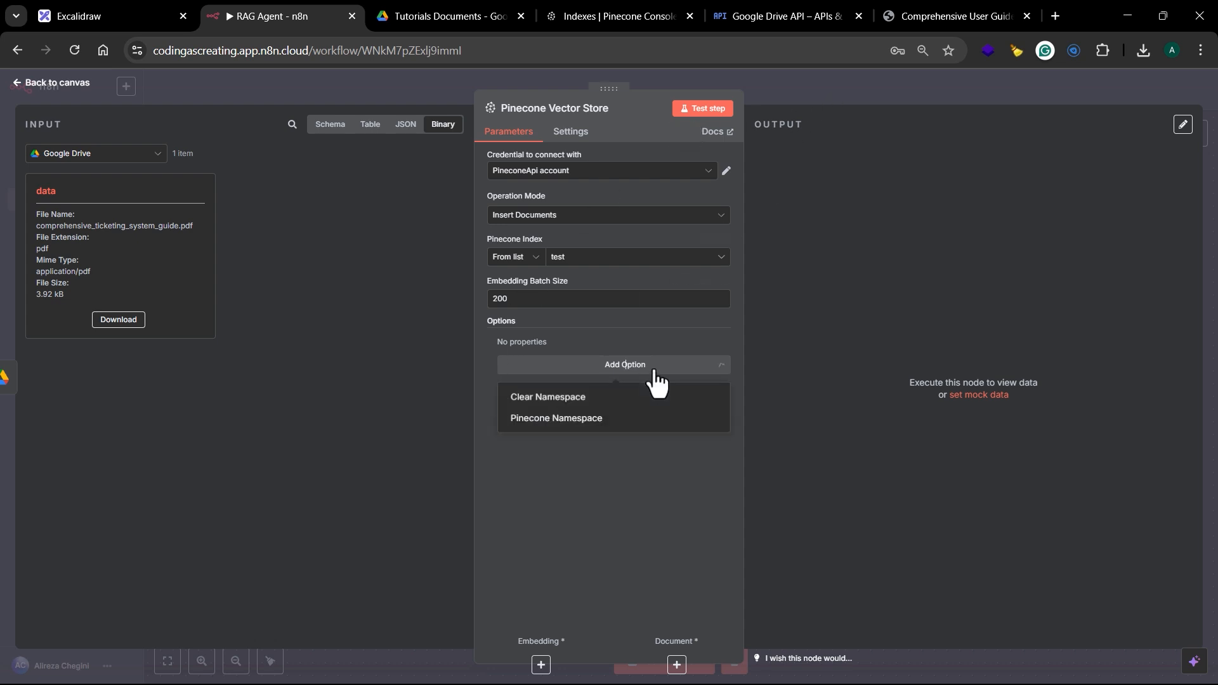
left_click(571, 424)
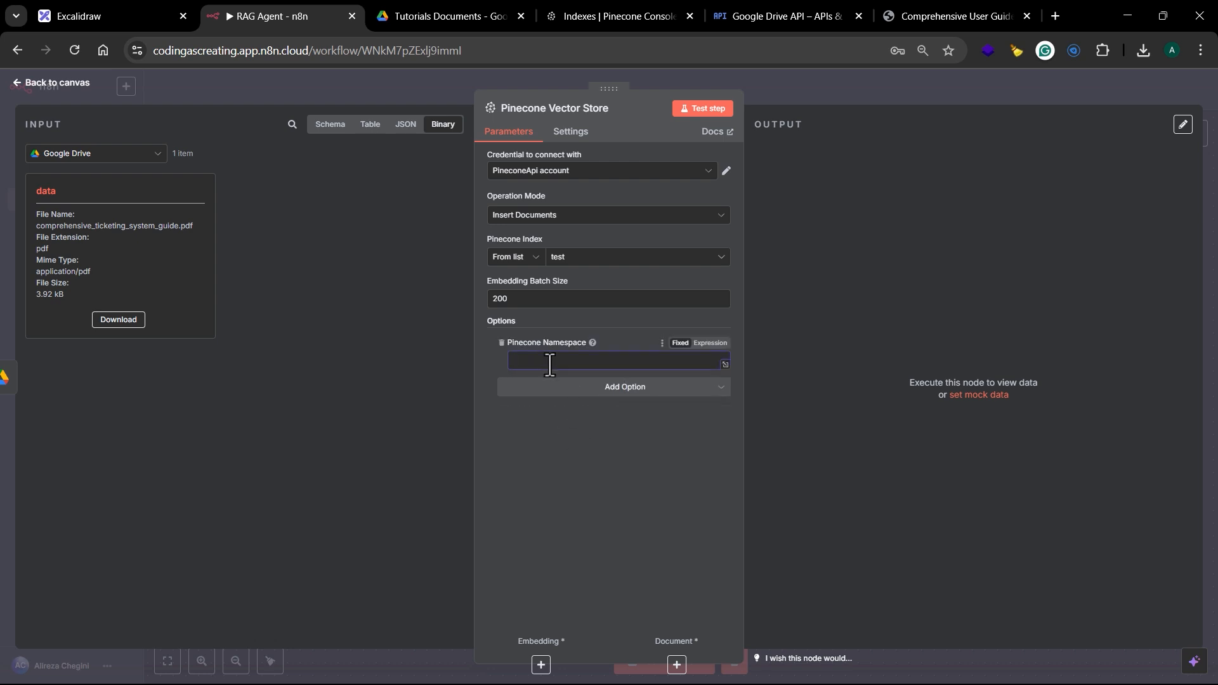
type("CompanyInfo")
left_click(616, 448)
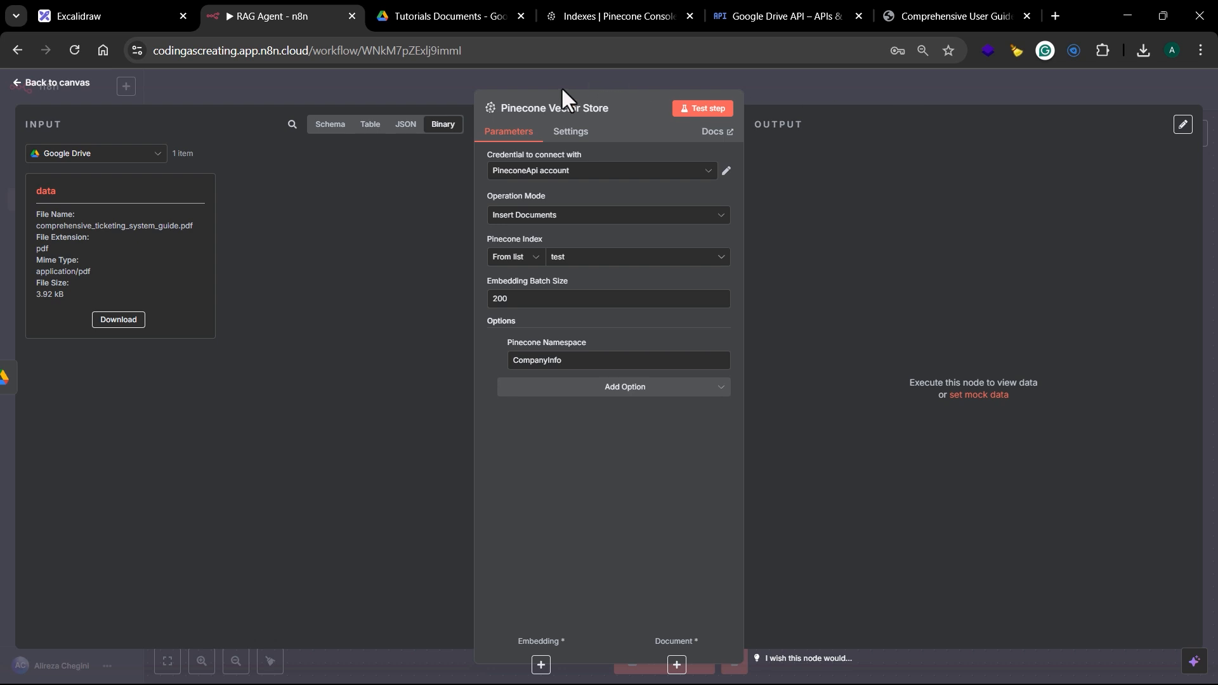
left_click(821, 88)
left_click(1027, 90)
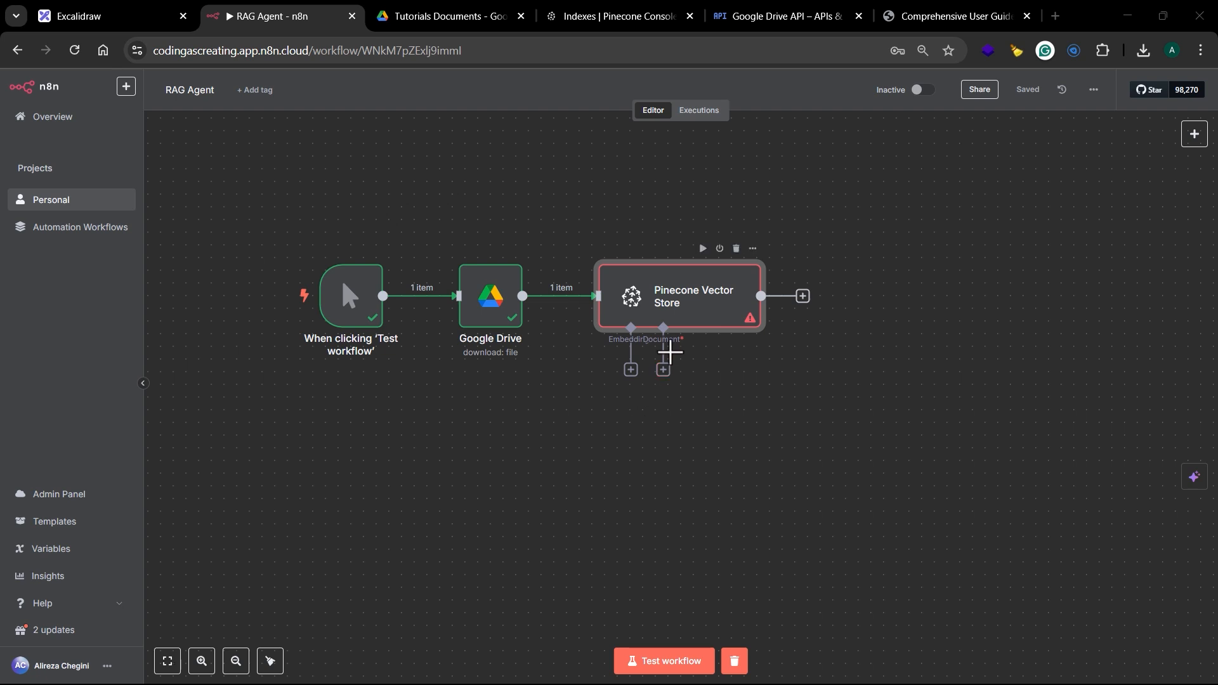
Attach an Embeddings OpenAI node to the embedding input of the Pinecone Vector Store node.
left_click(631, 369)
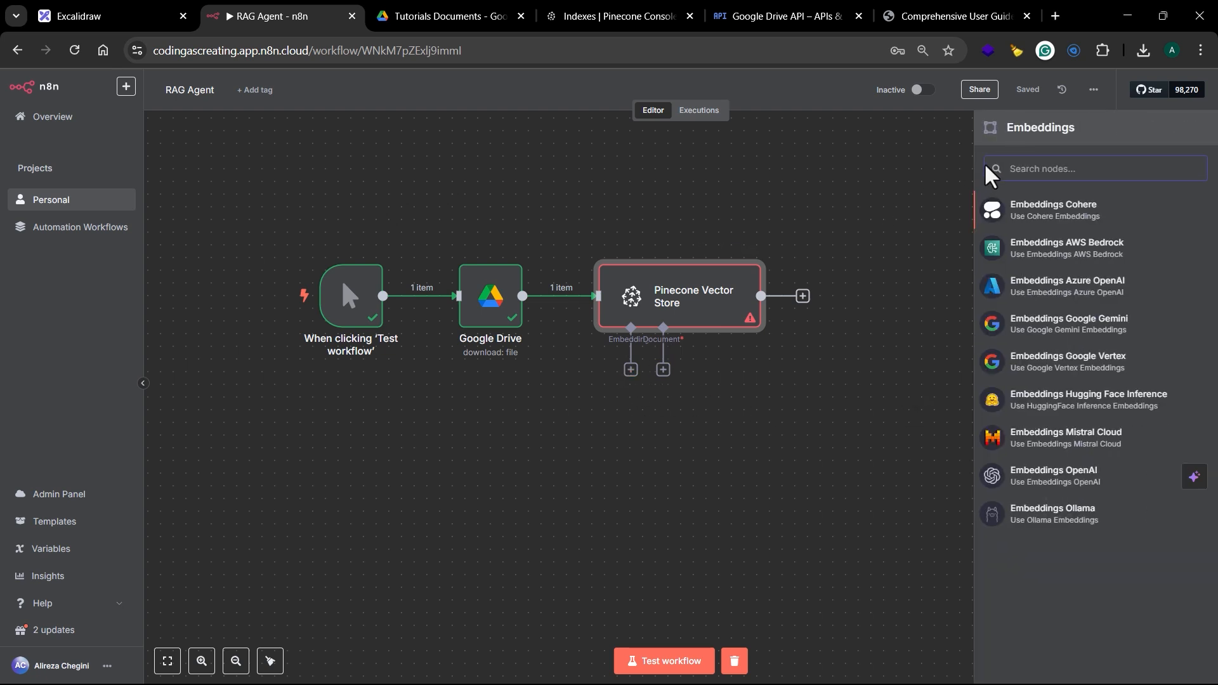
type("open")
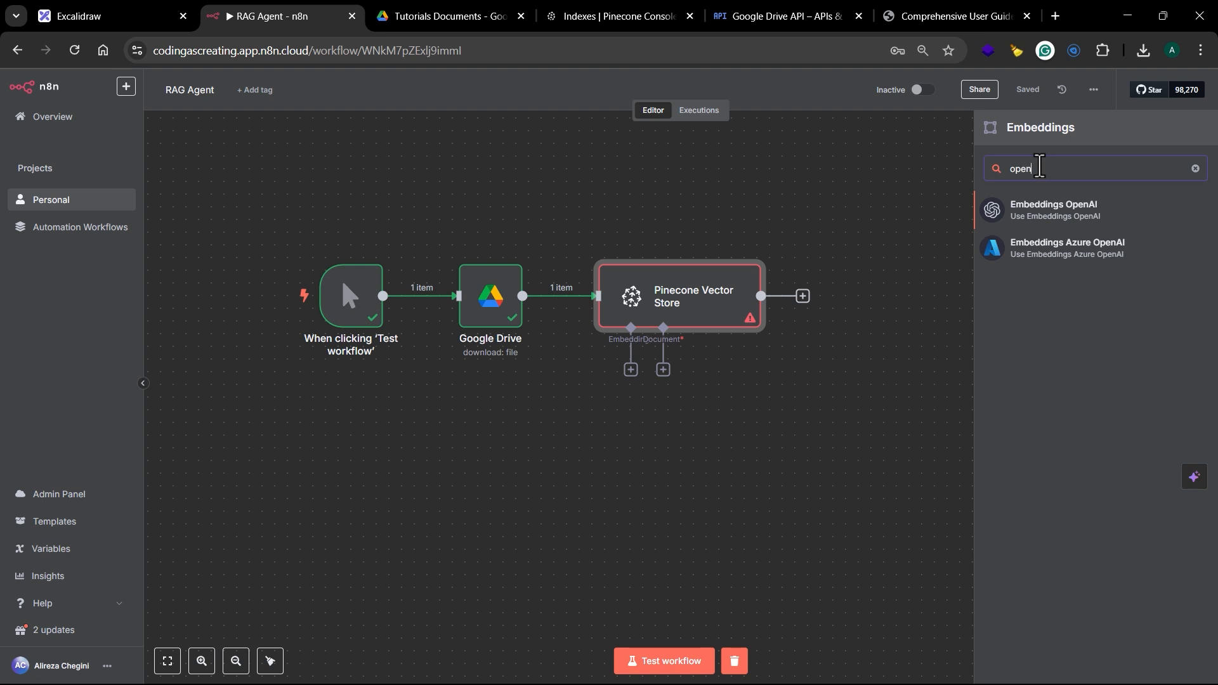
left_click(1072, 209)
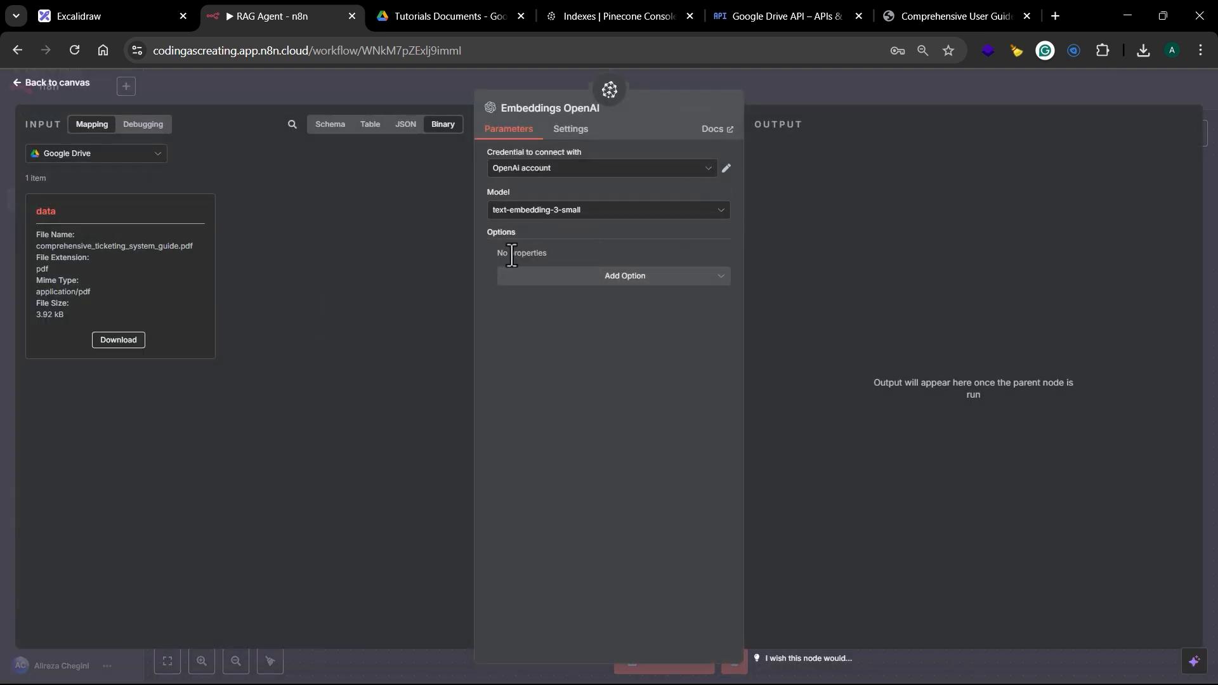
Set the Embeddings OpenAI node's Dimensions option to 1024 and place the node below the Google Drive node.
left_click(697, 277)
left_click(545, 309)
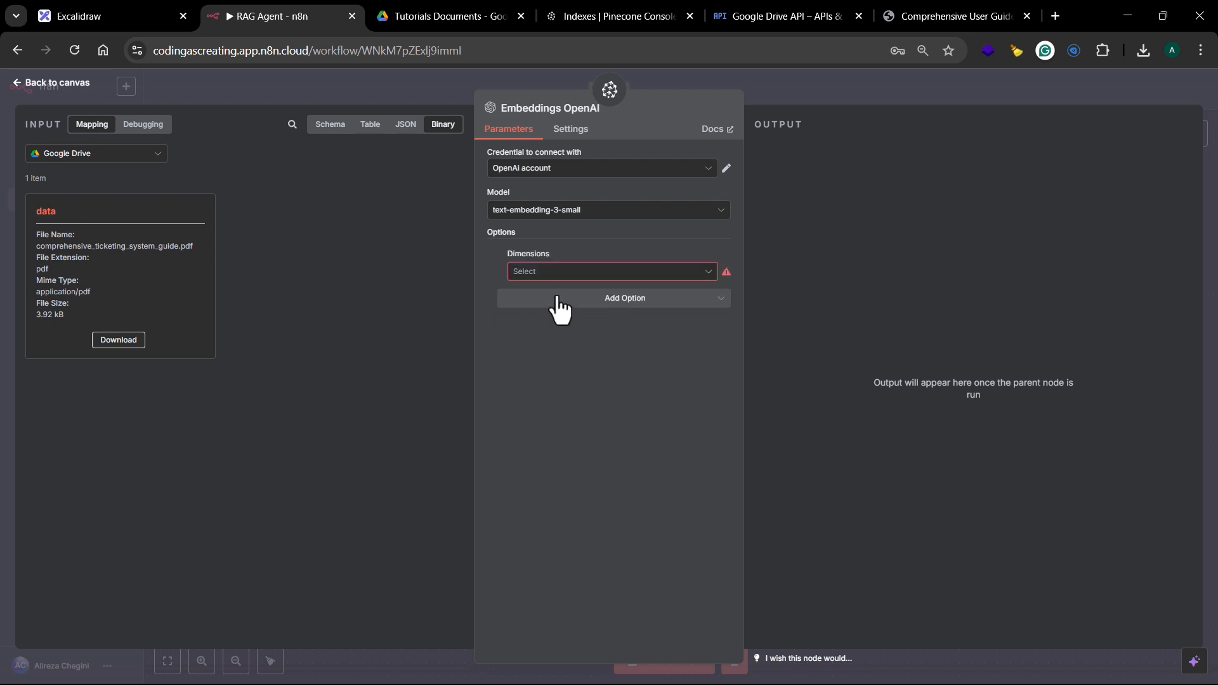
left_click(555, 271)
left_click(545, 347)
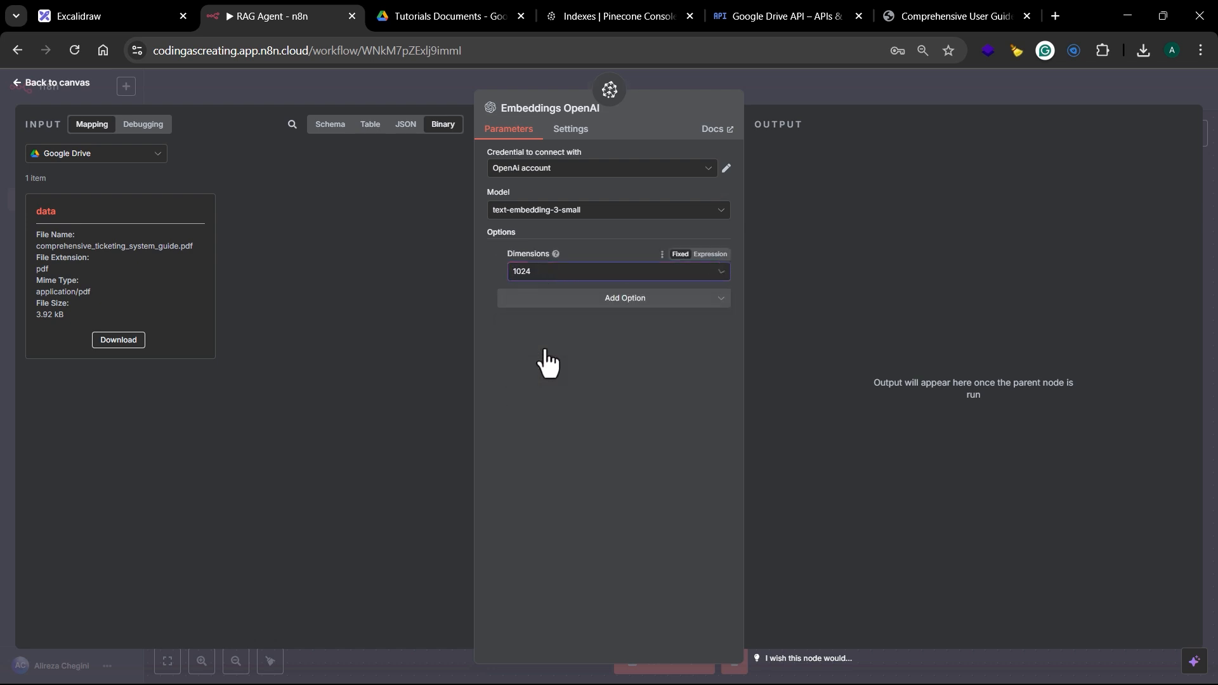
left_click(840, 92)
left_click_drag(648, 430, 522, 481)
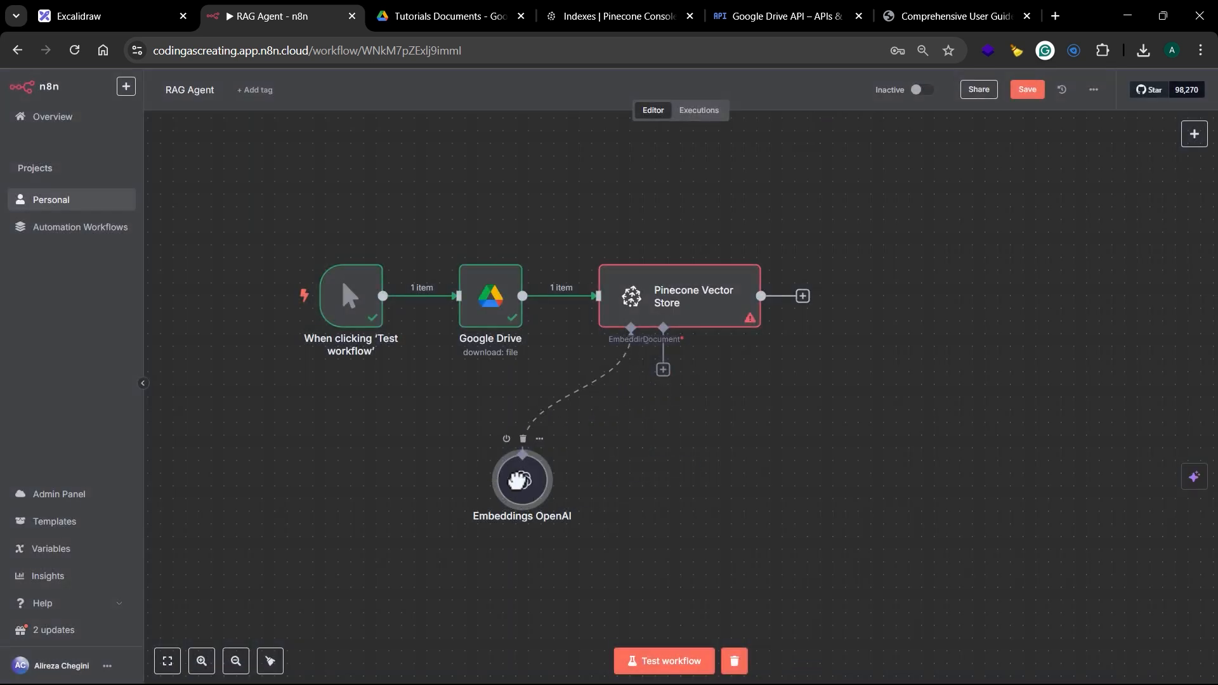
Attach a Default Data Loader to the Pinecone Vector Store's document input and set its type of data to Binary.
left_click(663, 370)
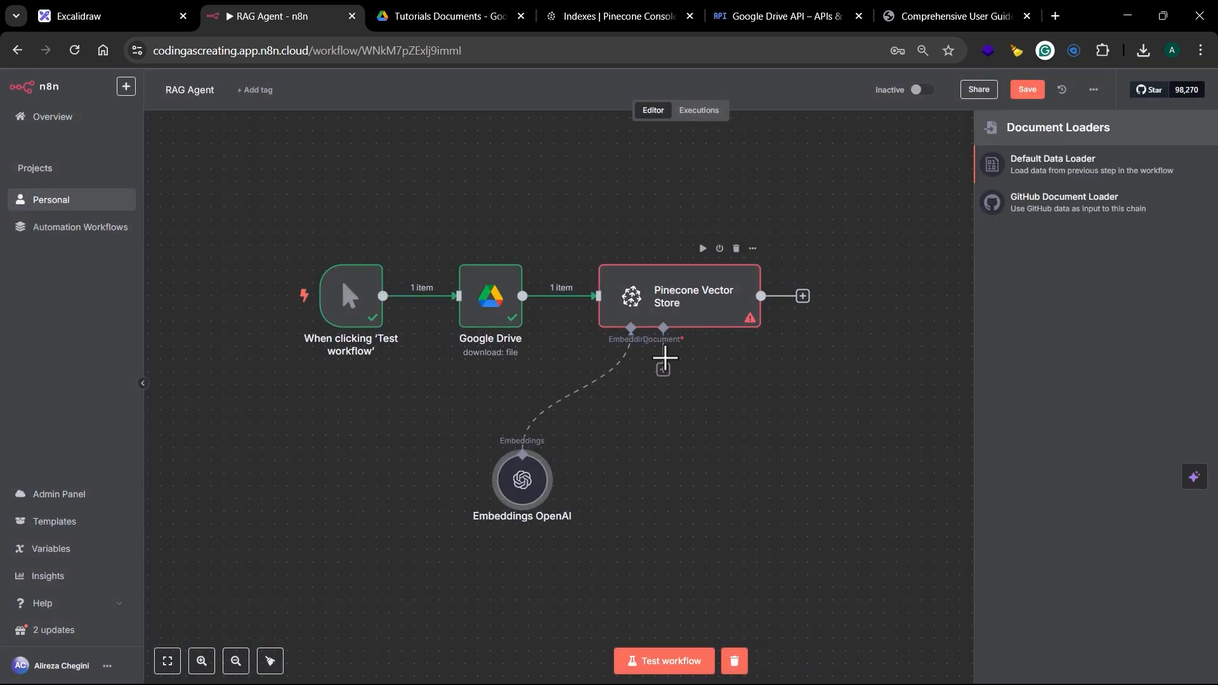
left_click(1046, 179)
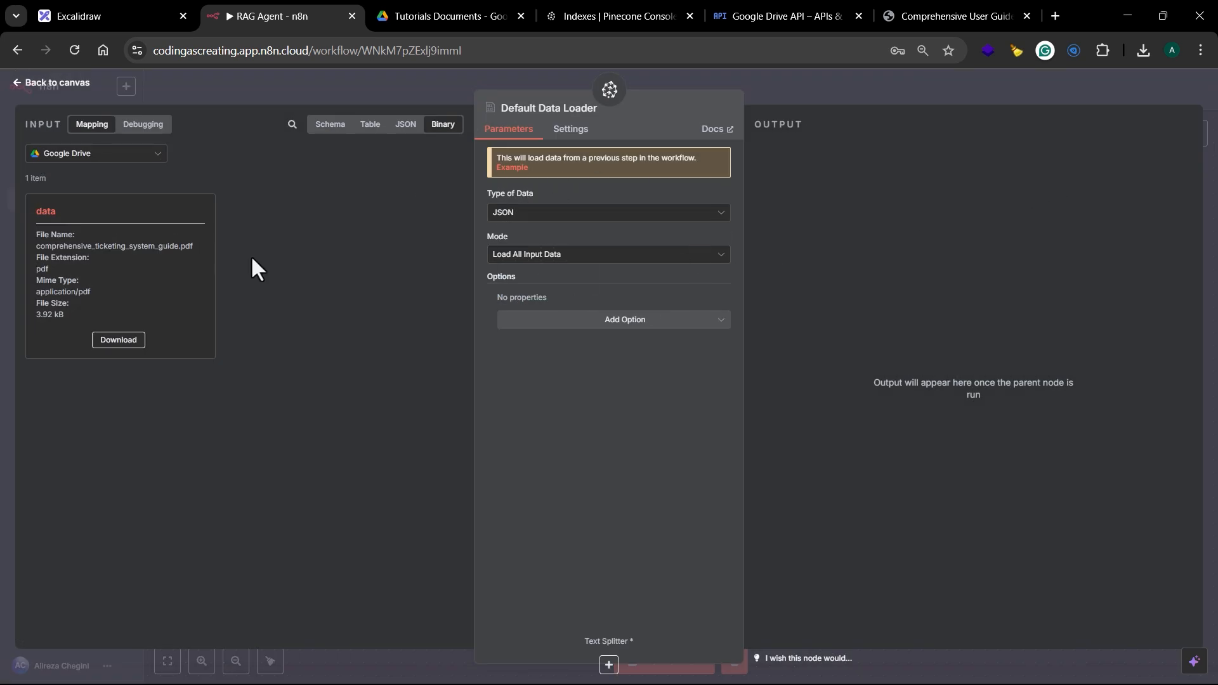
left_click(612, 217)
left_click(549, 289)
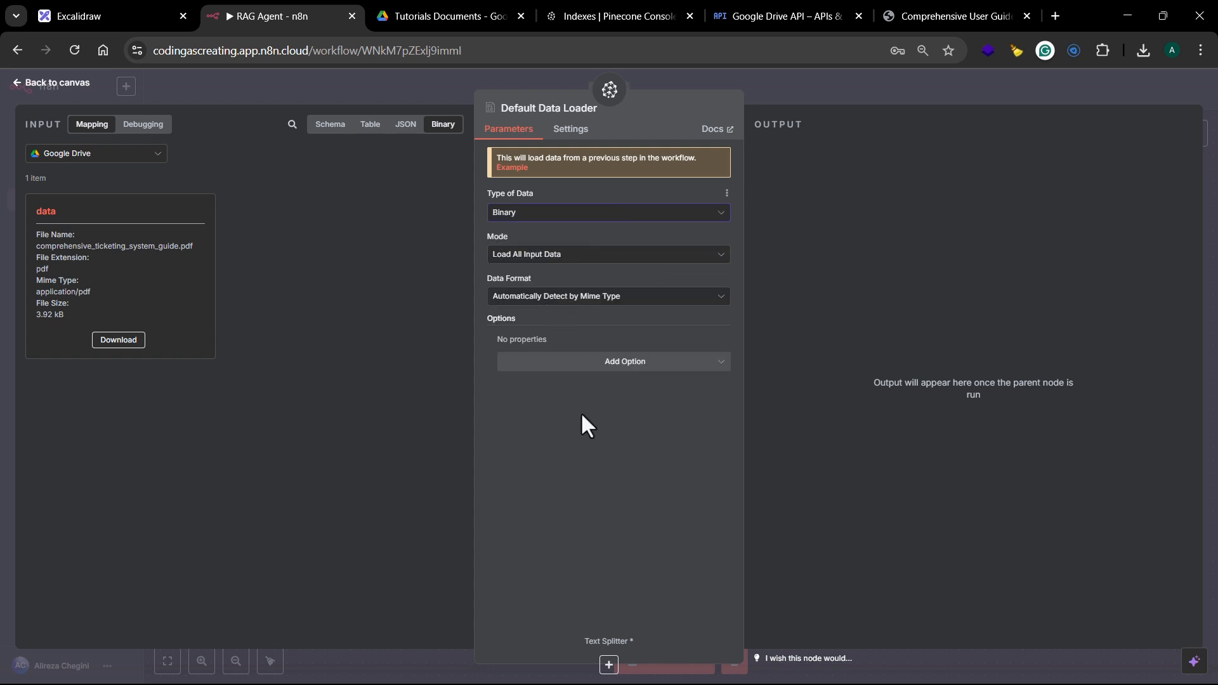
left_click(854, 83)
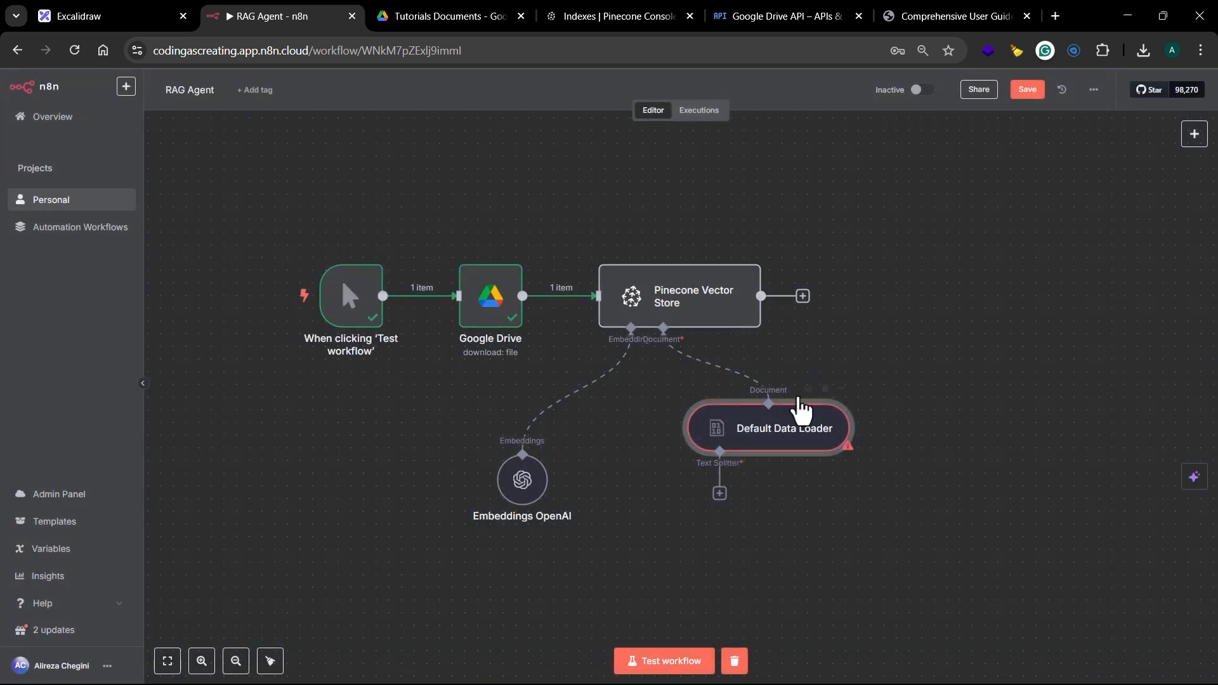
Attach a Token Splitter to the Default Data Loader's text splitter input with a chunk size of 200.
left_click(719, 494)
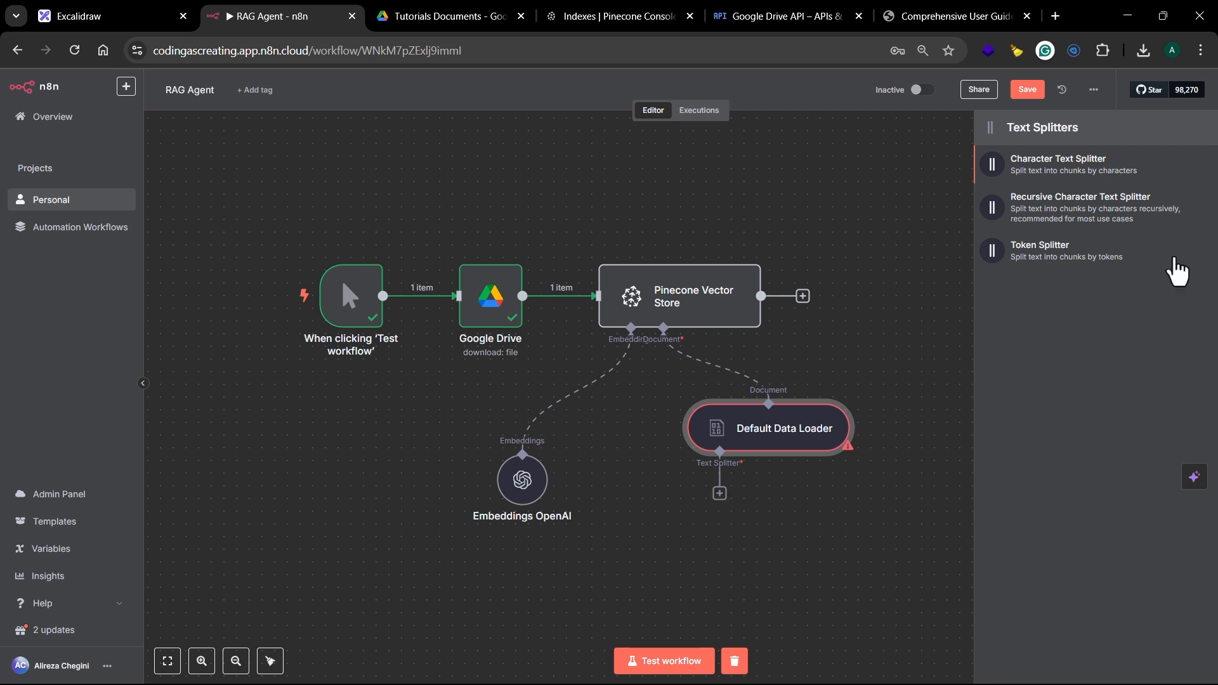
left_click(1011, 273)
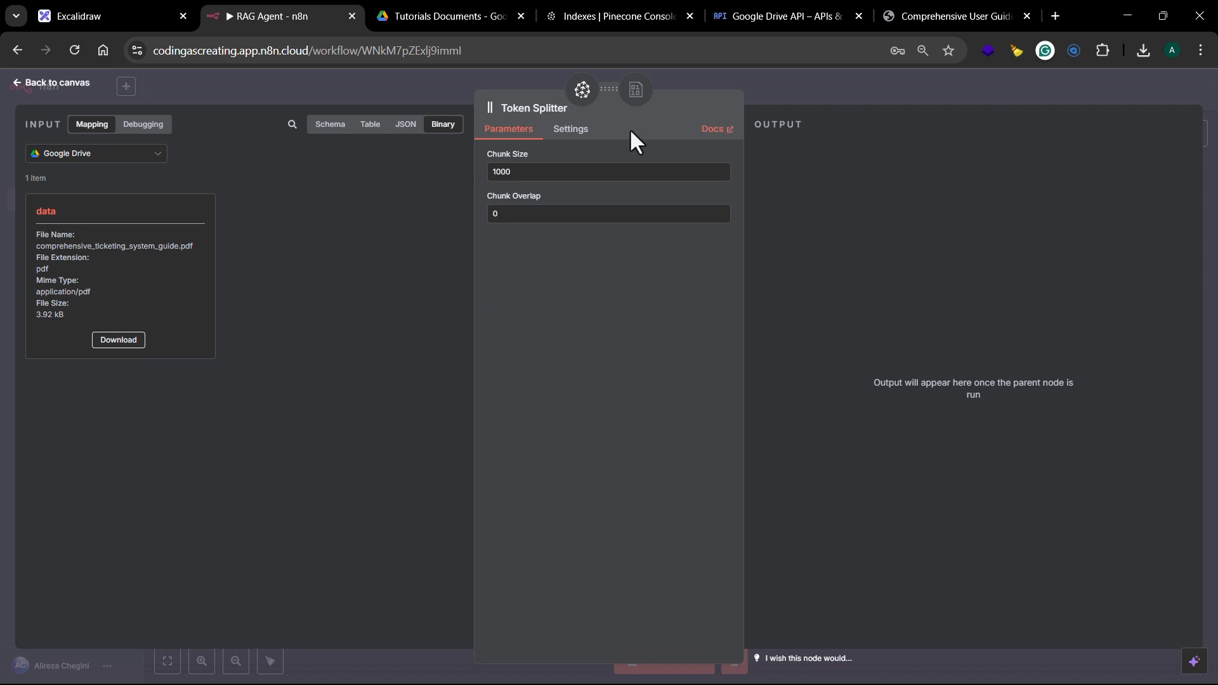
double_click(537, 179)
type("2")
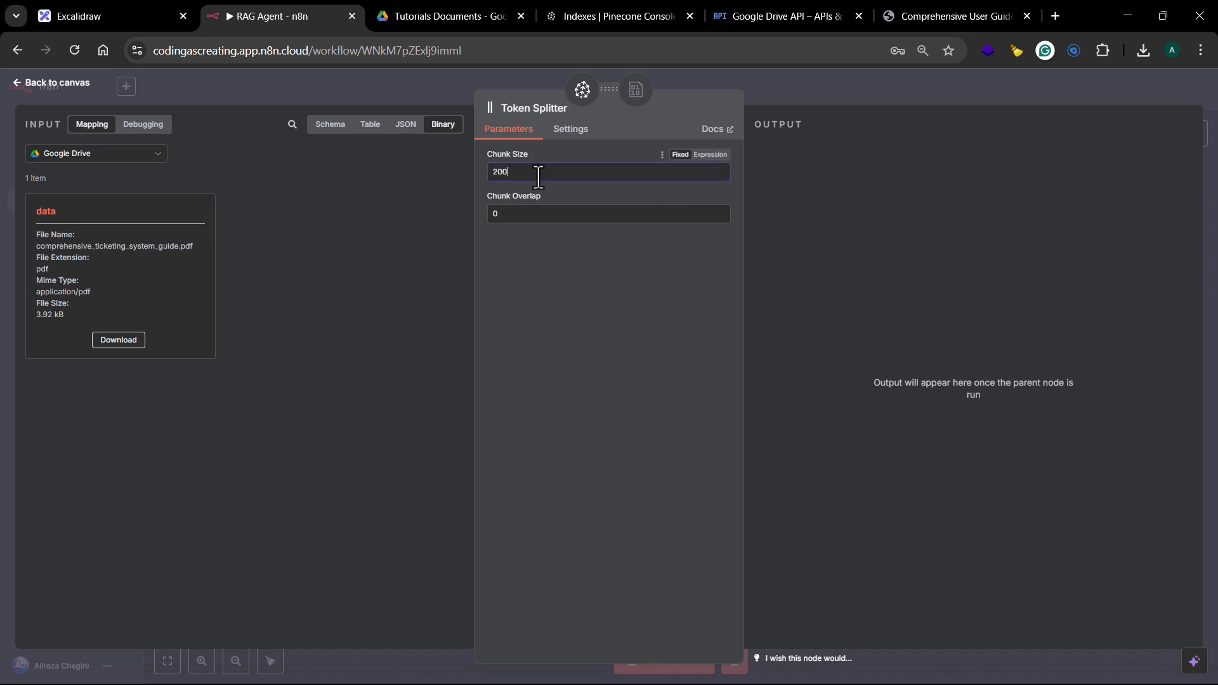
left_click(987, 88)
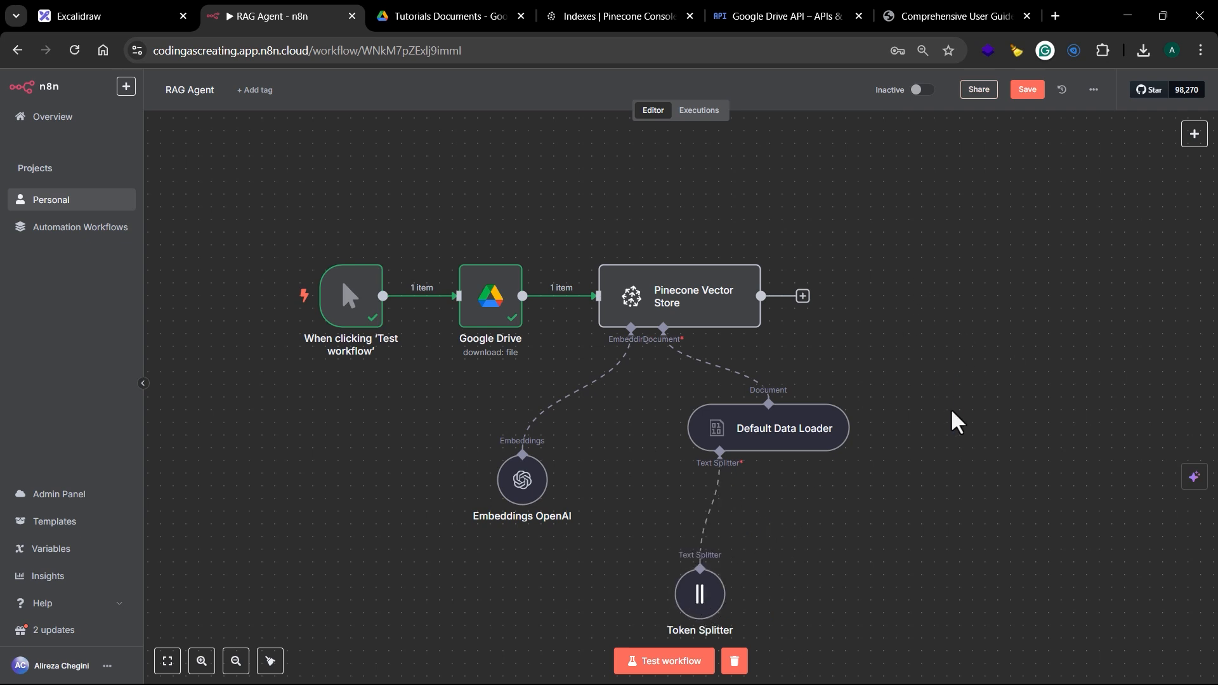
Run a test of the whole workflow to load the PDF into the Pinecone vector store.
scroll(952, 421, "down", 3)
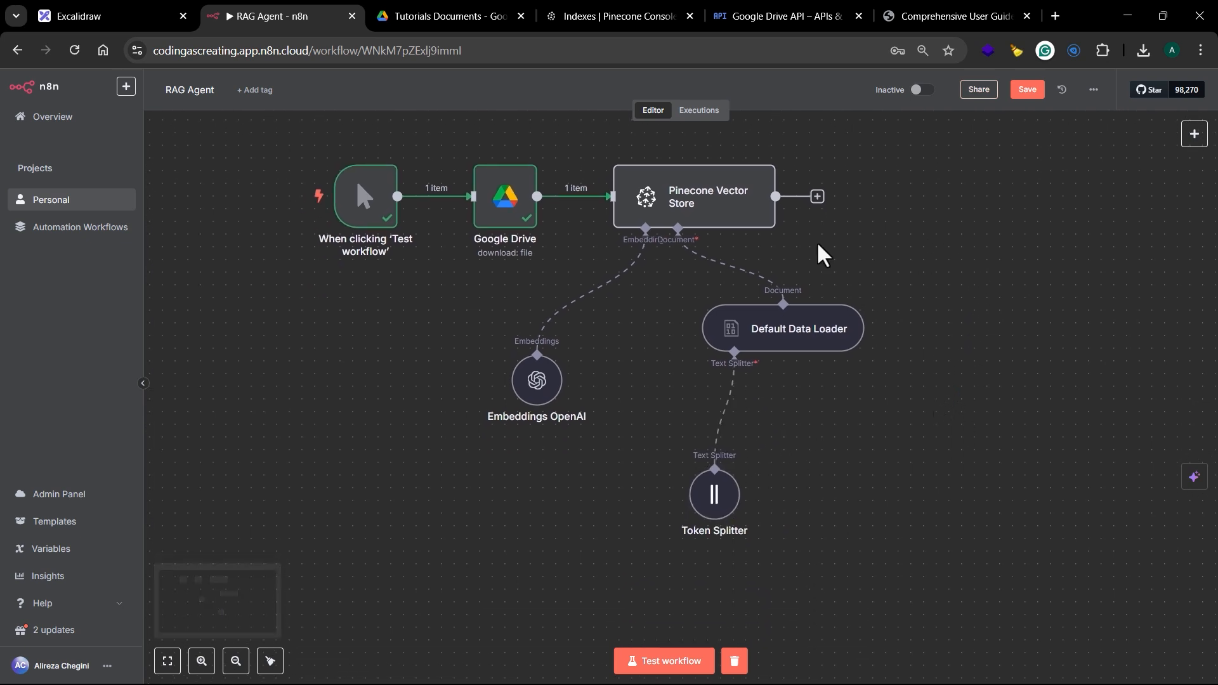
left_click(735, 205)
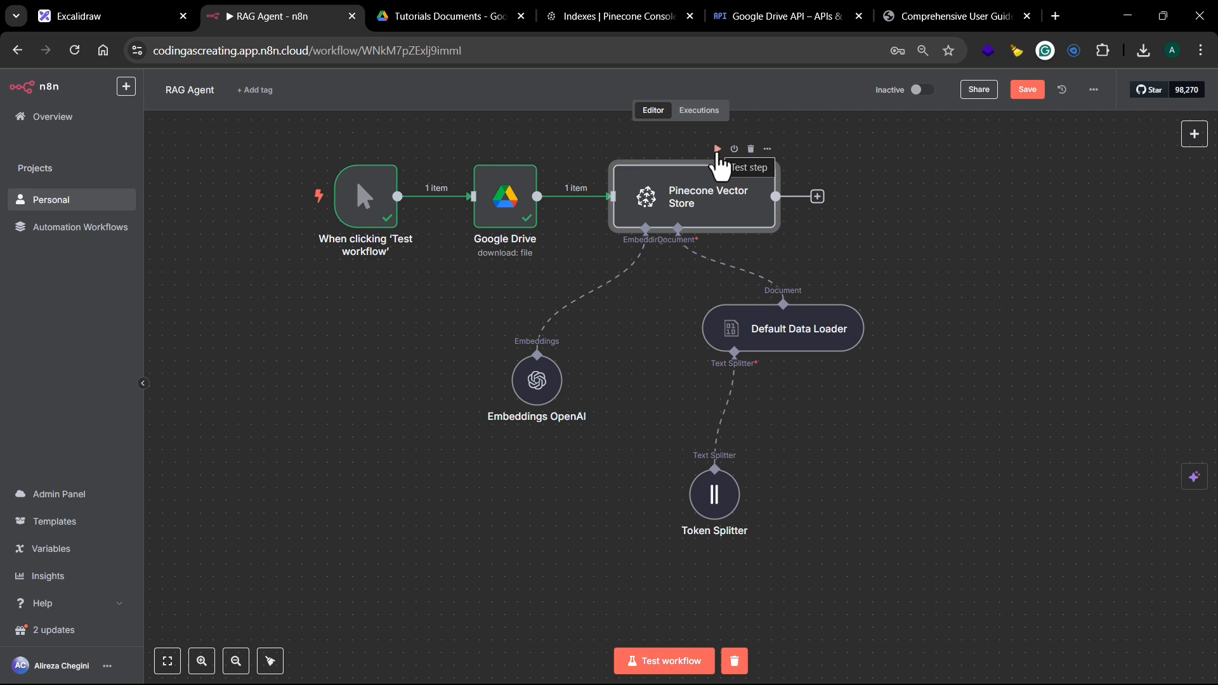
left_click(688, 661)
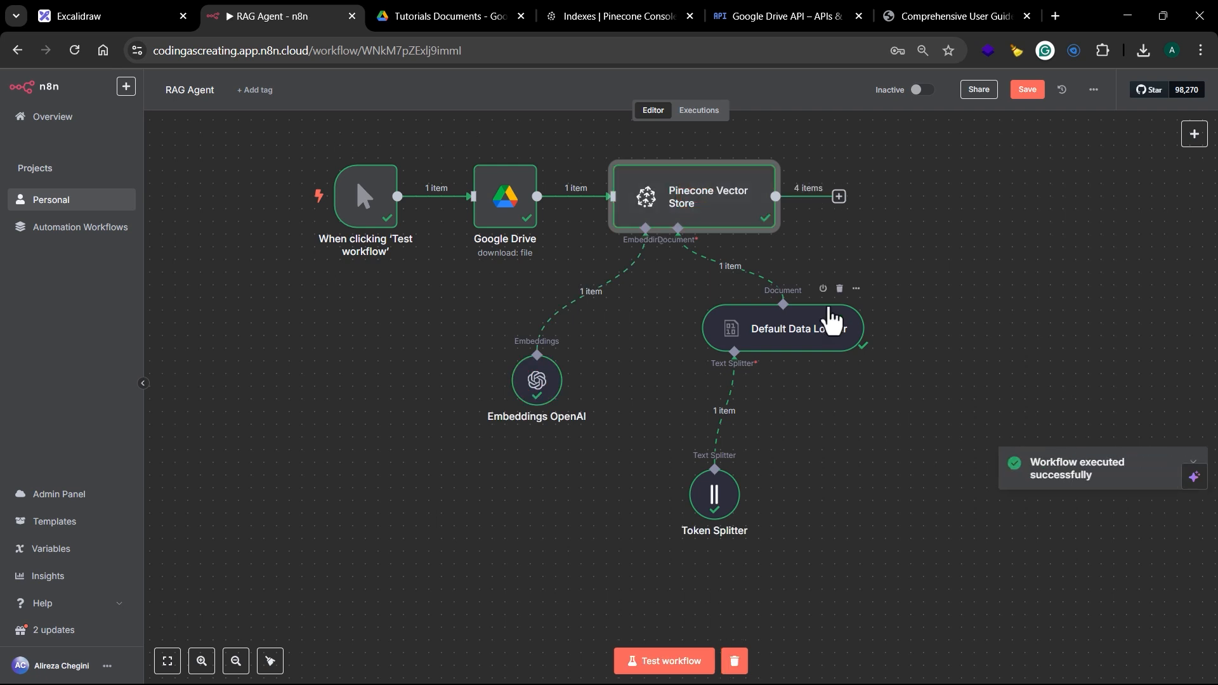
Switch to the Pinecone console and view the namespaces of the test index.
left_click(614, 16)
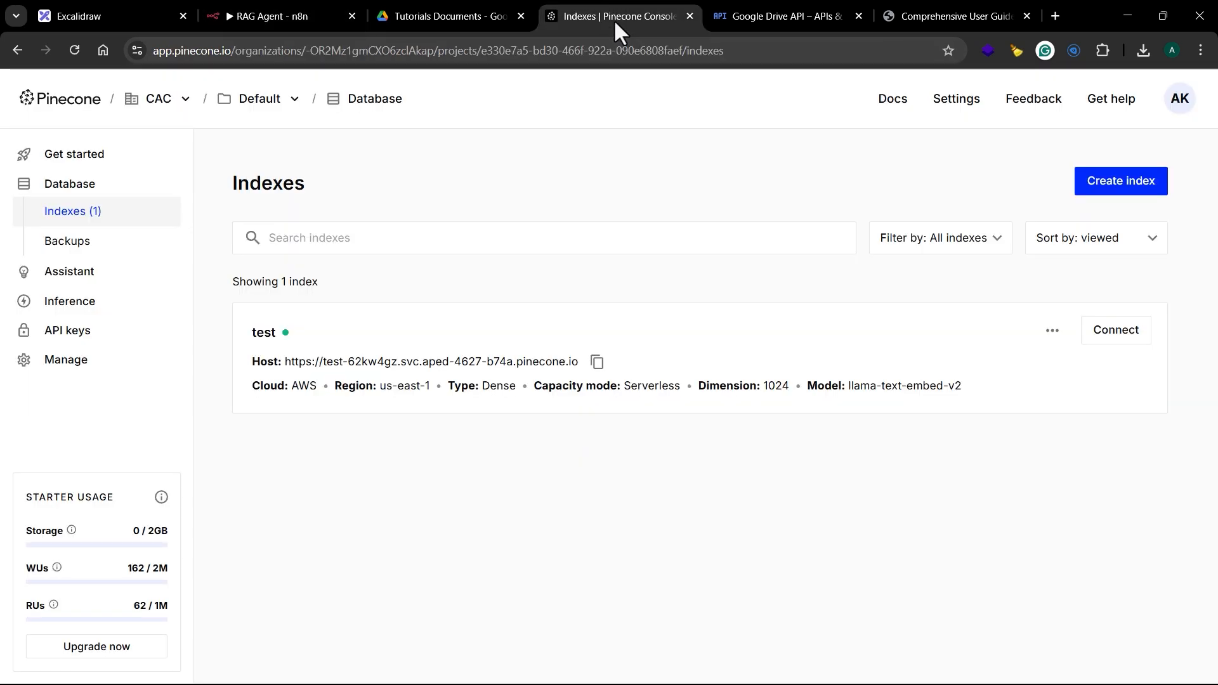
left_click(728, 357)
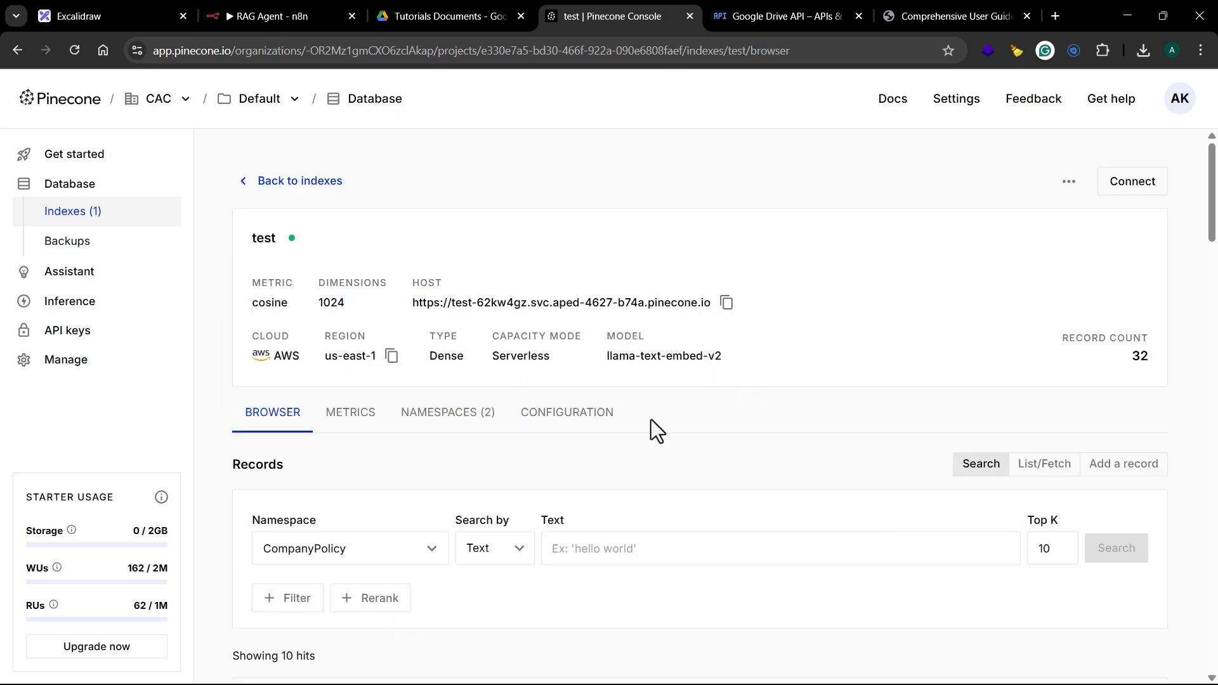
scroll(427, 373, "down", 1)
left_click(444, 372)
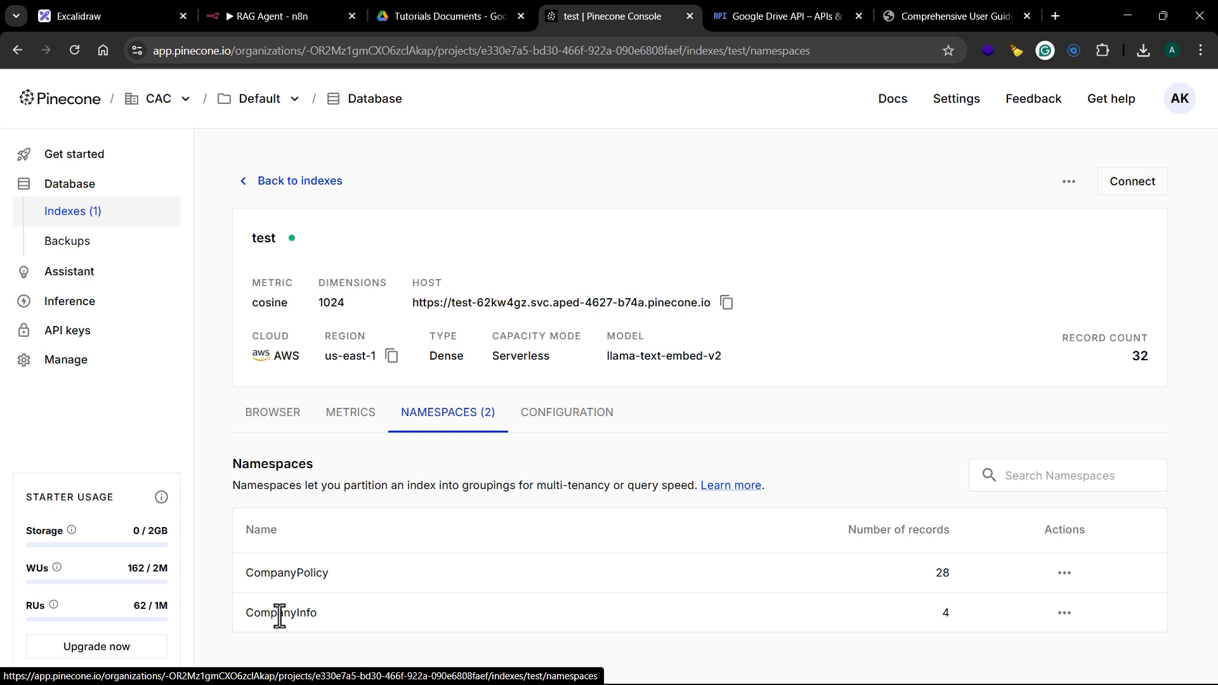
Return to n8n and review the Pinecone Vector Store node's namespace setting and output.
left_click(272, 15)
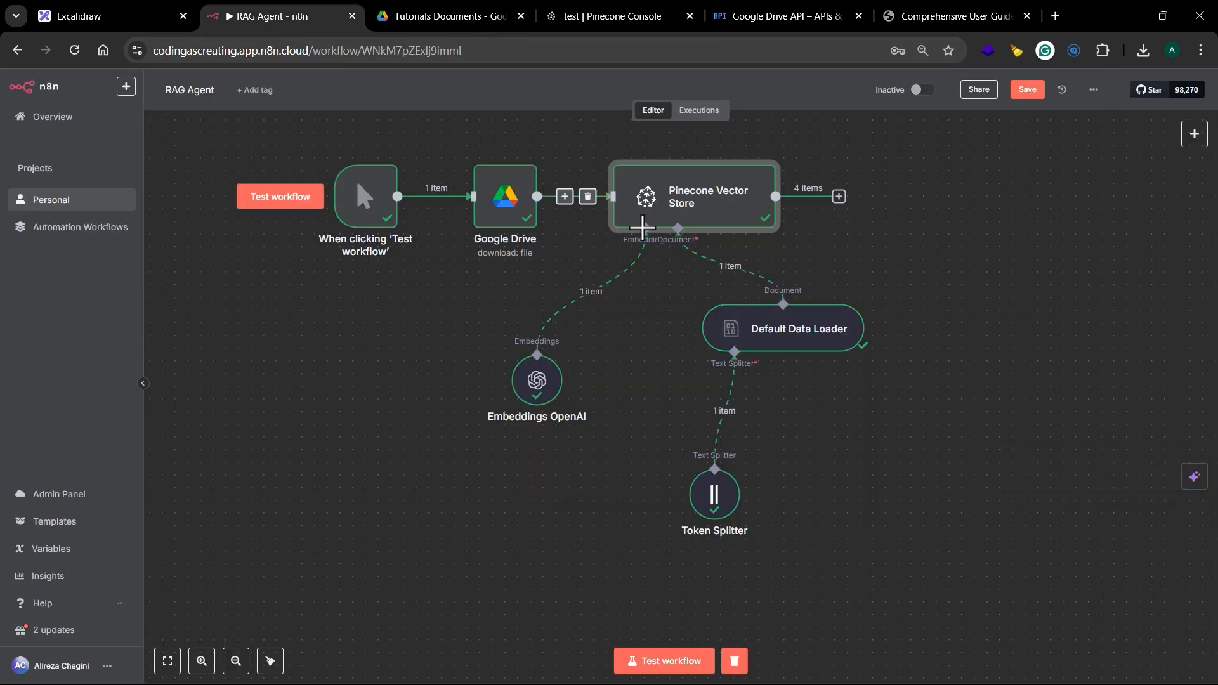
double_click(702, 203)
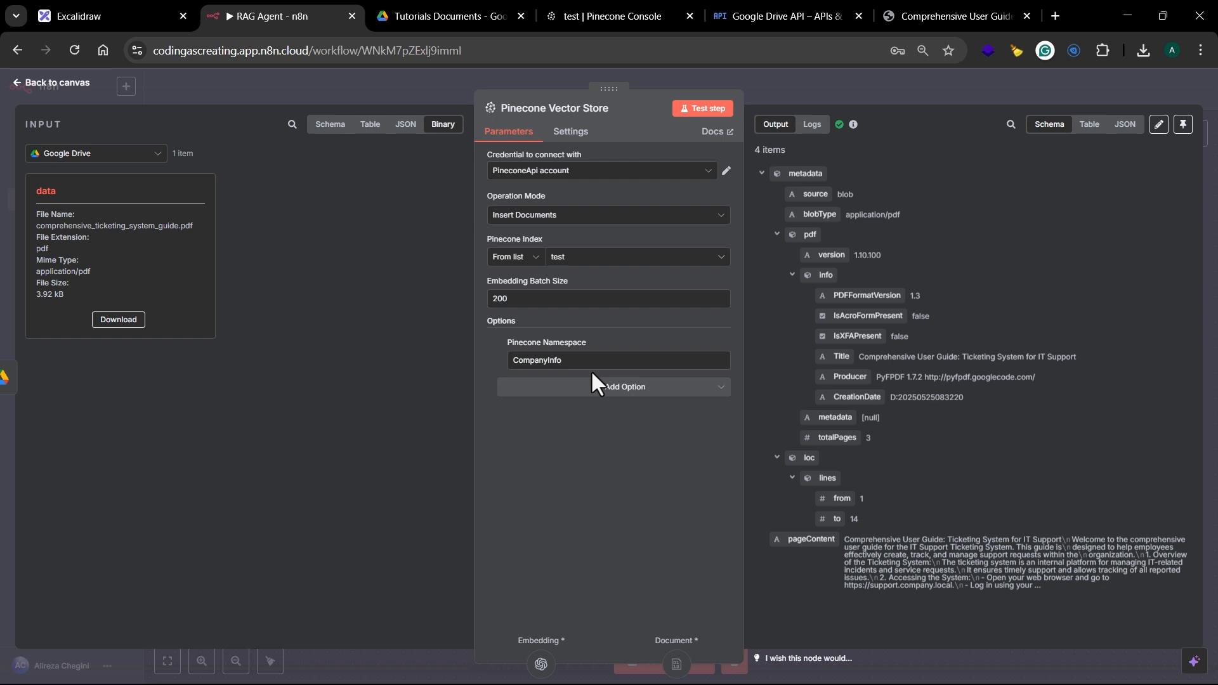
left_click(974, 89)
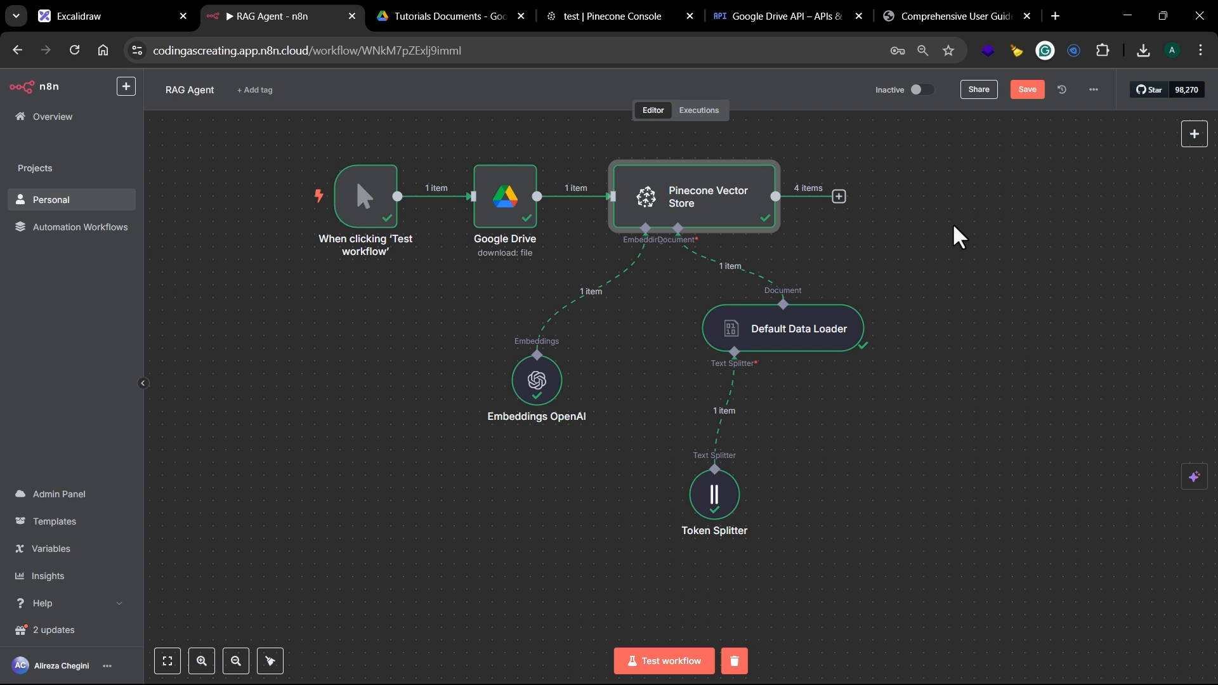
Add a sticky note headed Vectorization and stretch it behind all nodes of the document-loading flow.
right_click(994, 224)
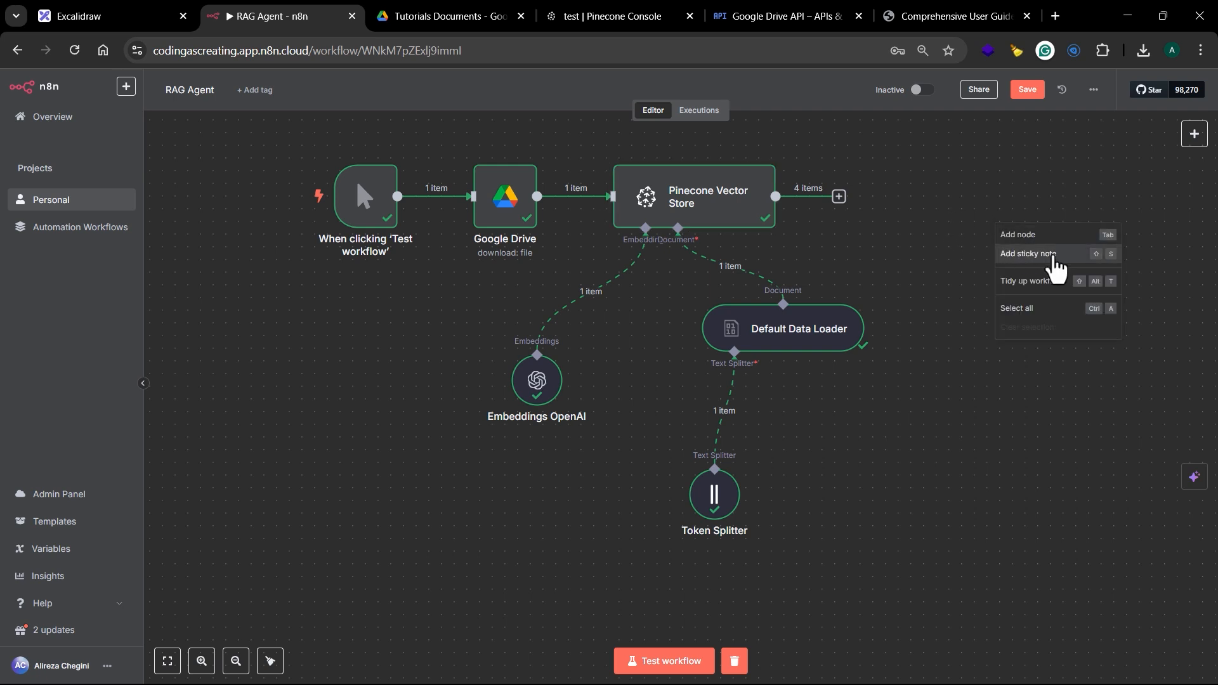
left_click(1055, 257)
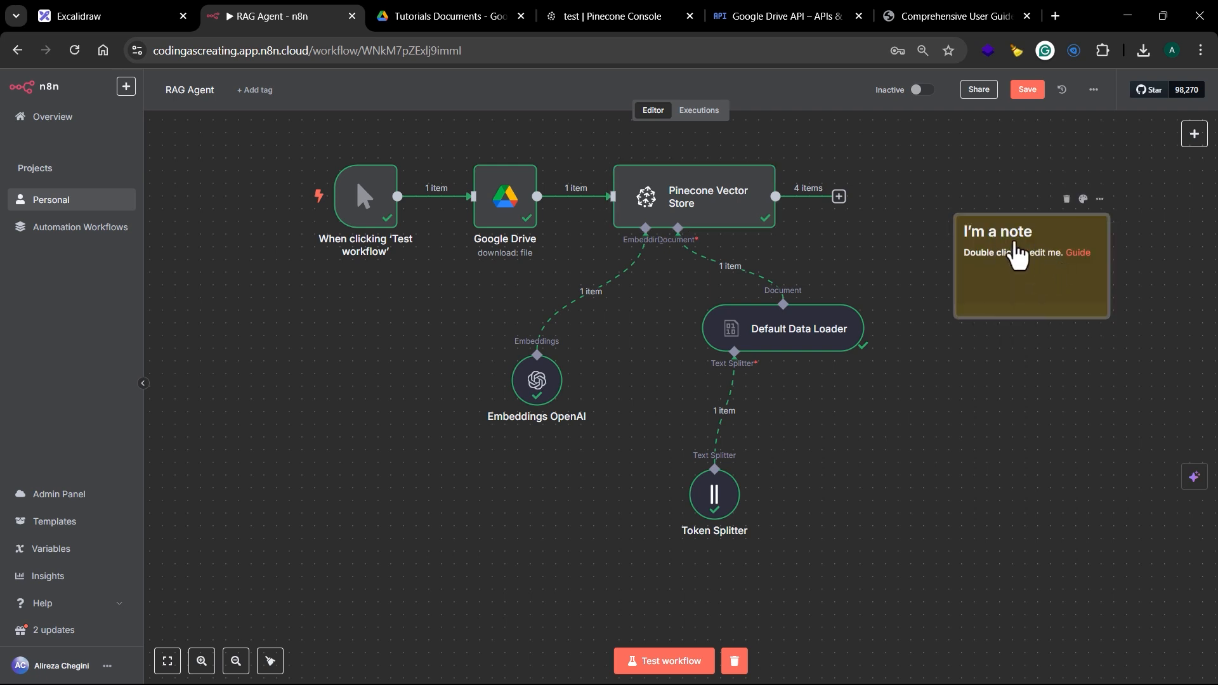
double_click(1041, 261)
left_click_drag(1068, 288, 984, 234)
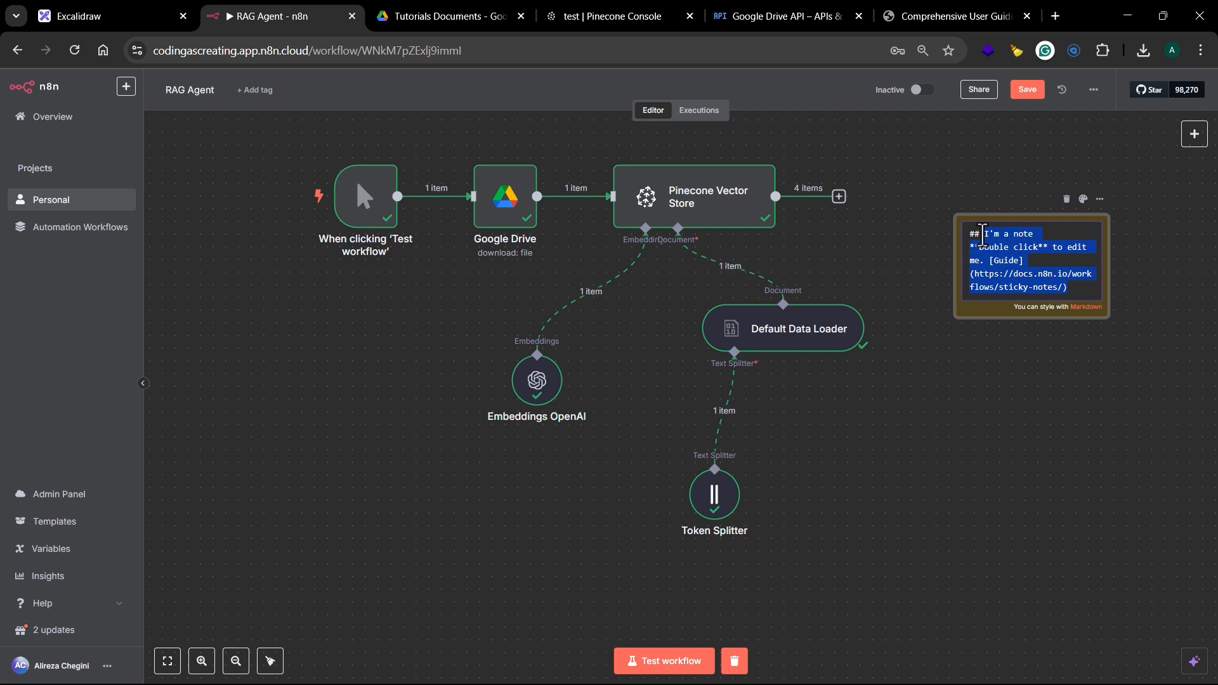
type("Vectorization")
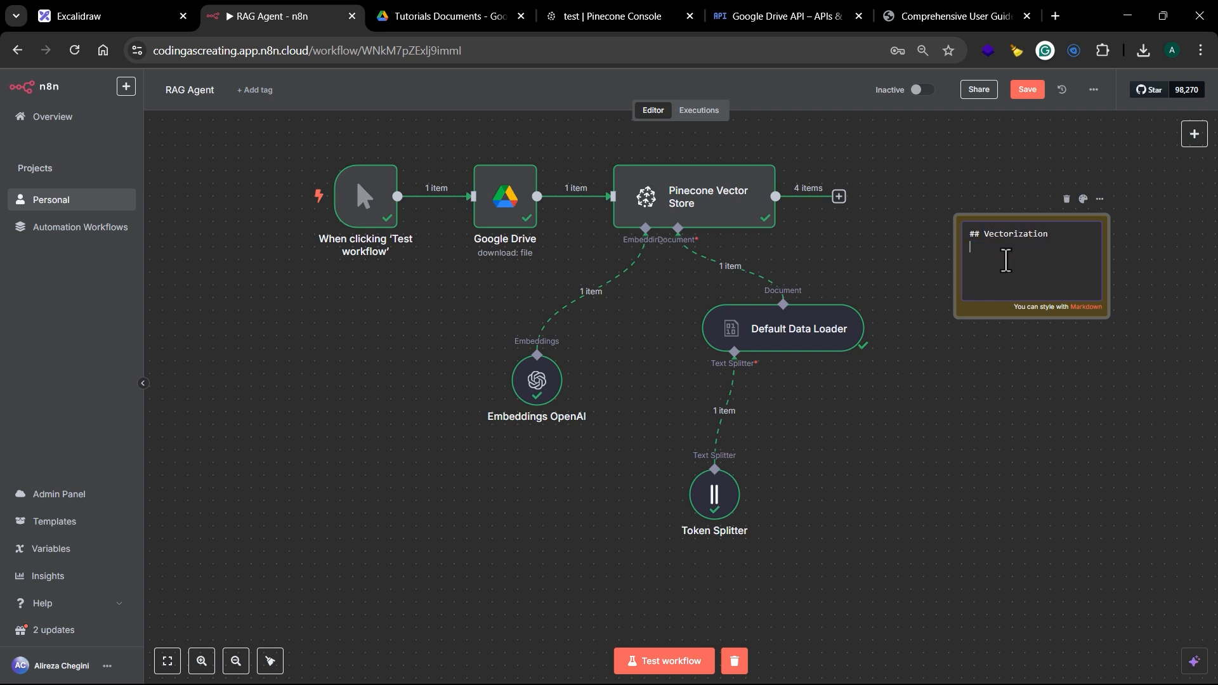
left_click(1096, 421)
left_click_drag(1029, 281, 331, 180)
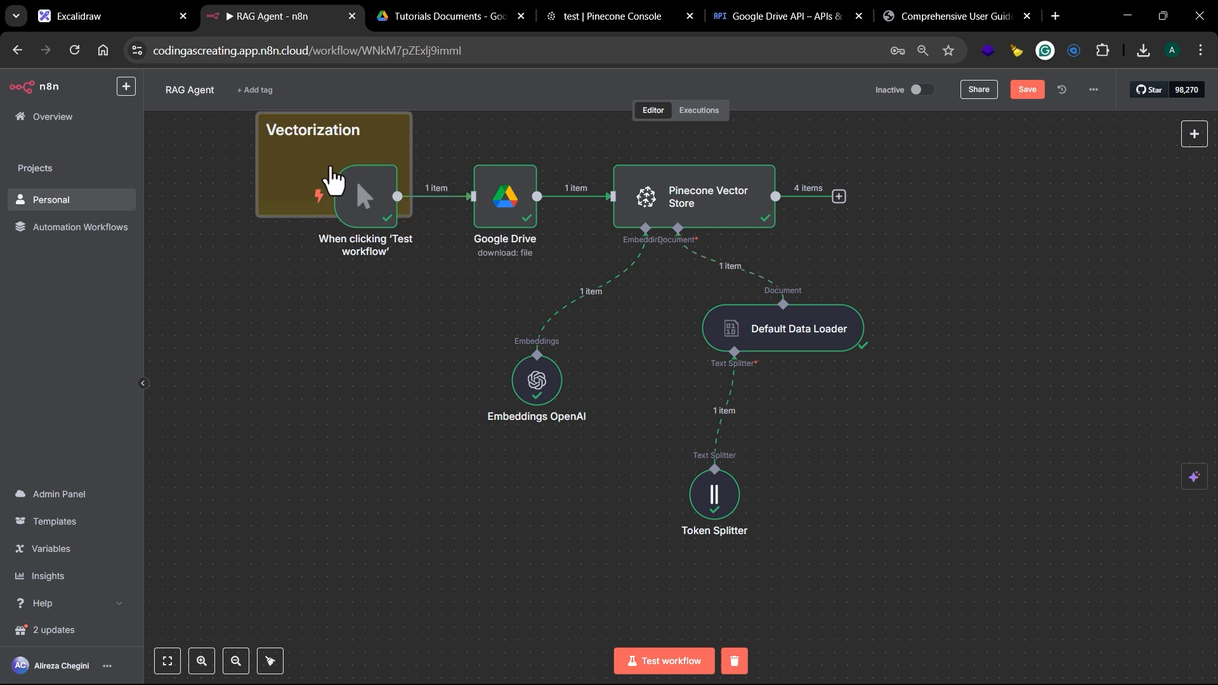
left_click_drag(410, 215, 947, 551)
Add a Chat Trigger node to the workflow with its default settings.
left_click_drag(996, 589, 1060, 201)
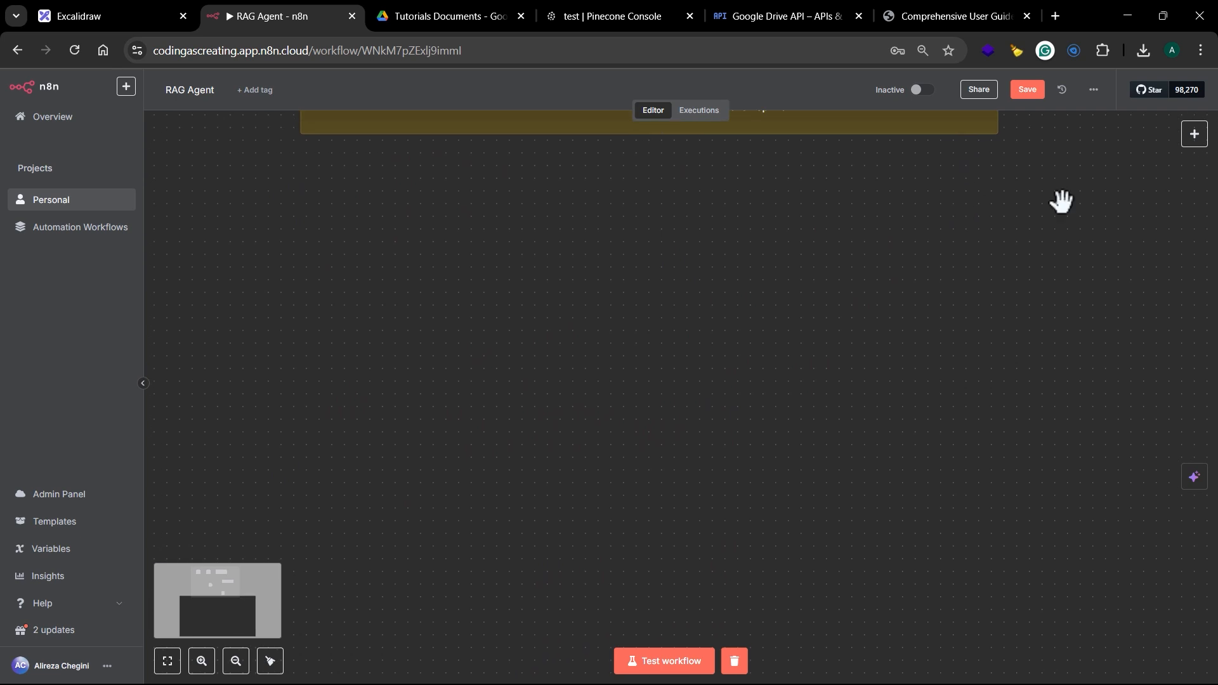
left_click(1195, 134)
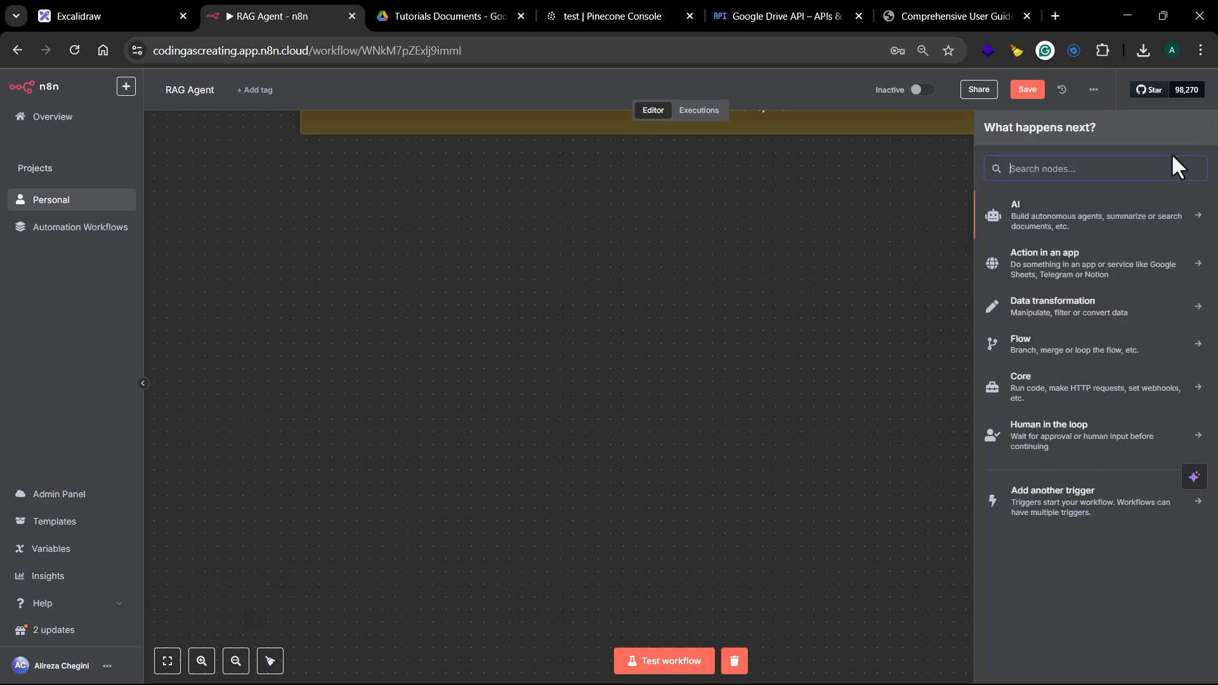
type("chat")
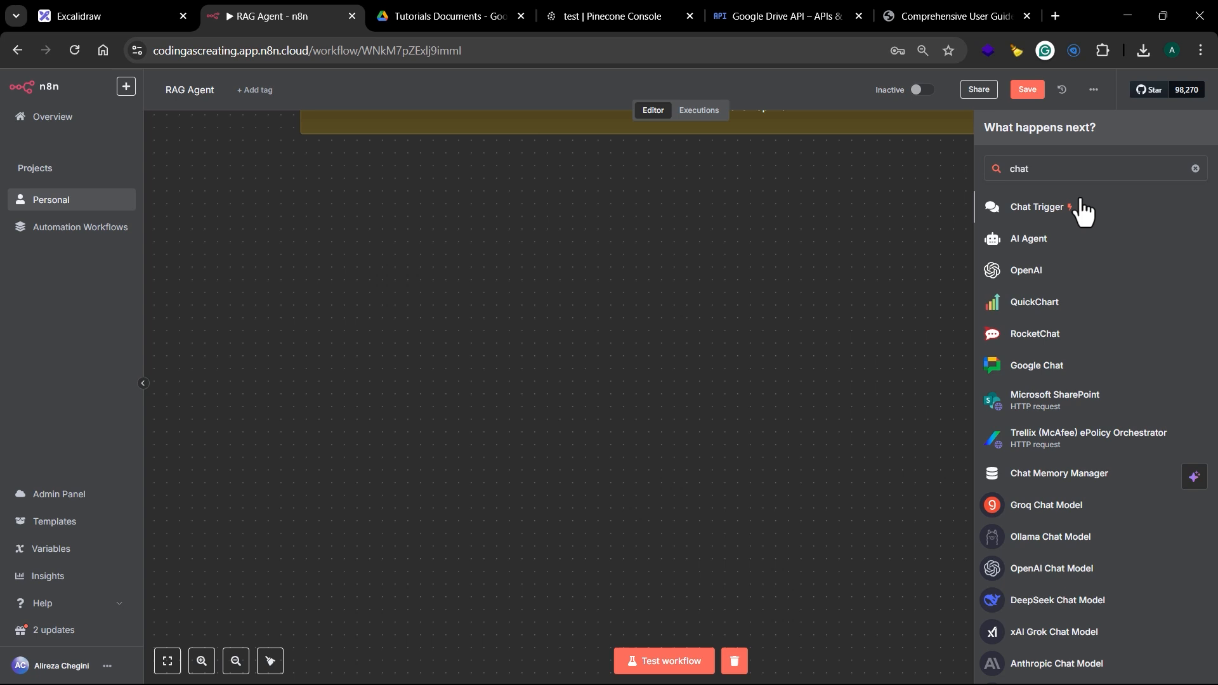
left_click(1082, 209)
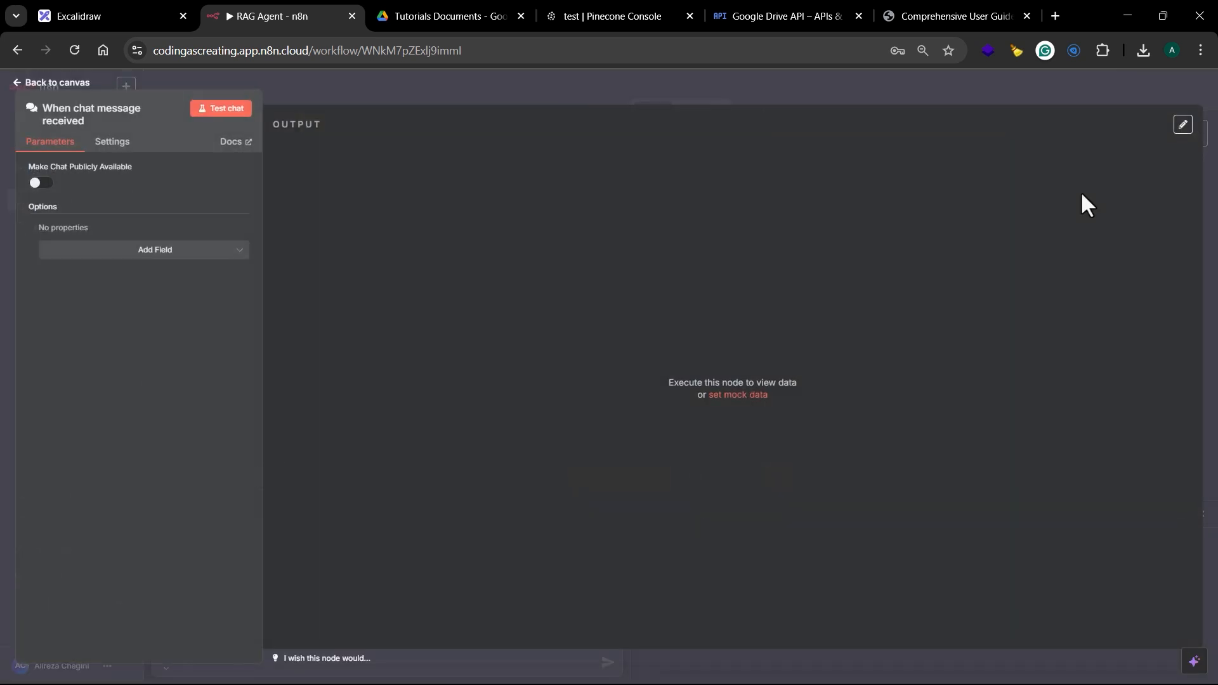
left_click(469, 88)
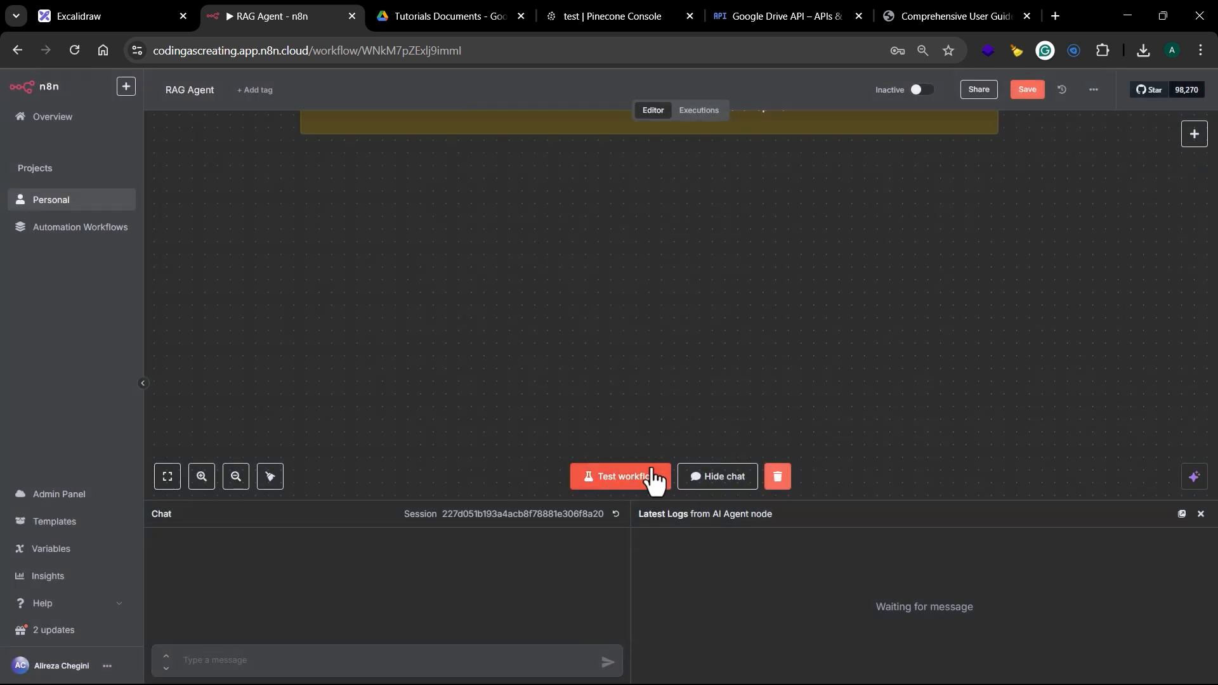
Move the chat trigger node into the empty canvas area below the Vectorization note.
scroll(661, 355, "up", 3)
scroll(656, 334, "down", 1)
left_click_drag(1174, 135, 400, 415)
scroll(602, 362, "down", 5)
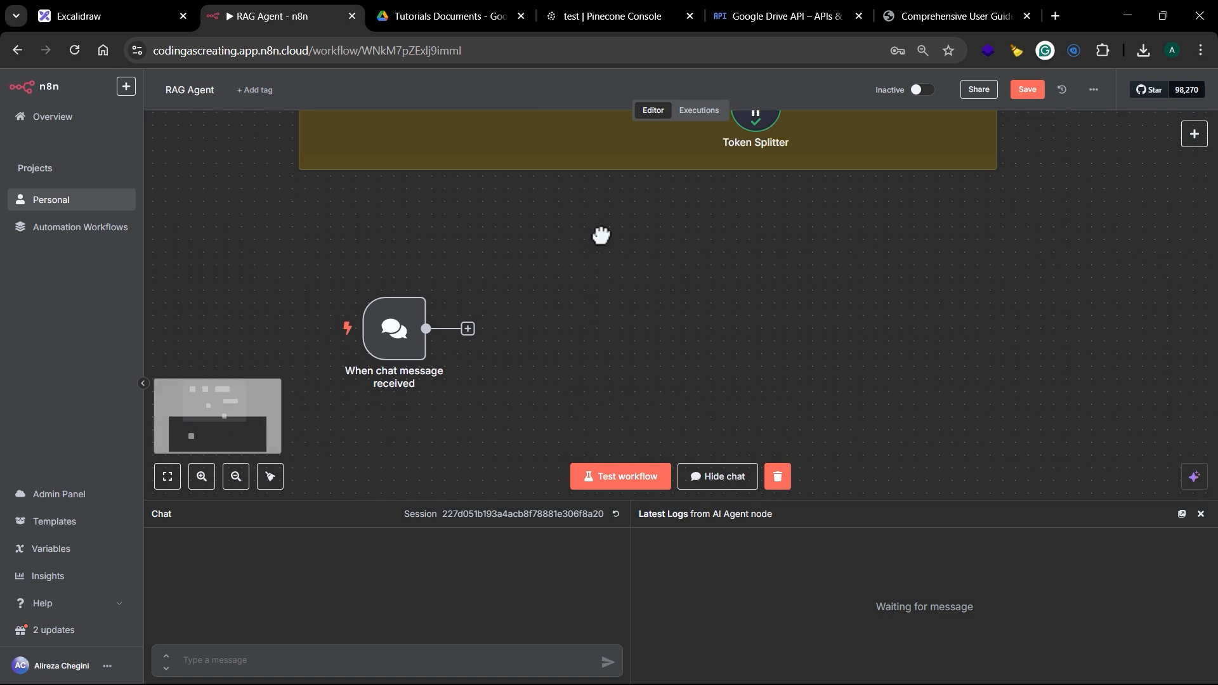
left_click_drag(381, 298, 368, 349)
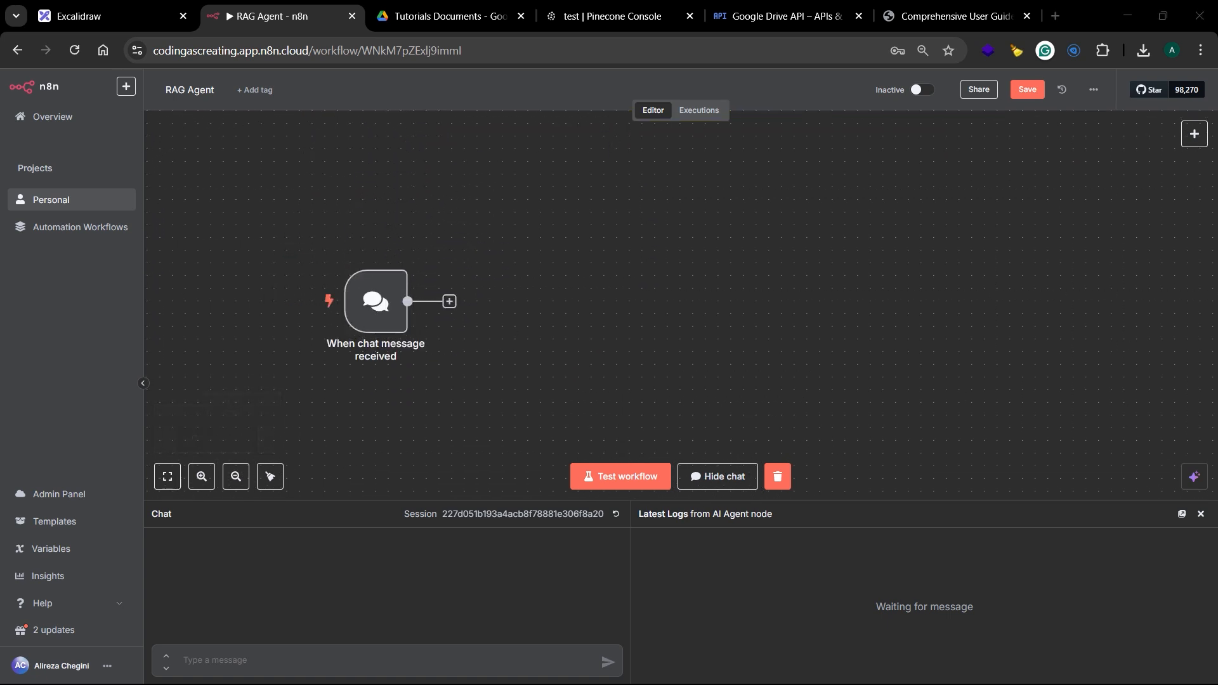
Add an AI Agent node connected to the chat trigger's output.
left_click(449, 302)
type("agenyt")
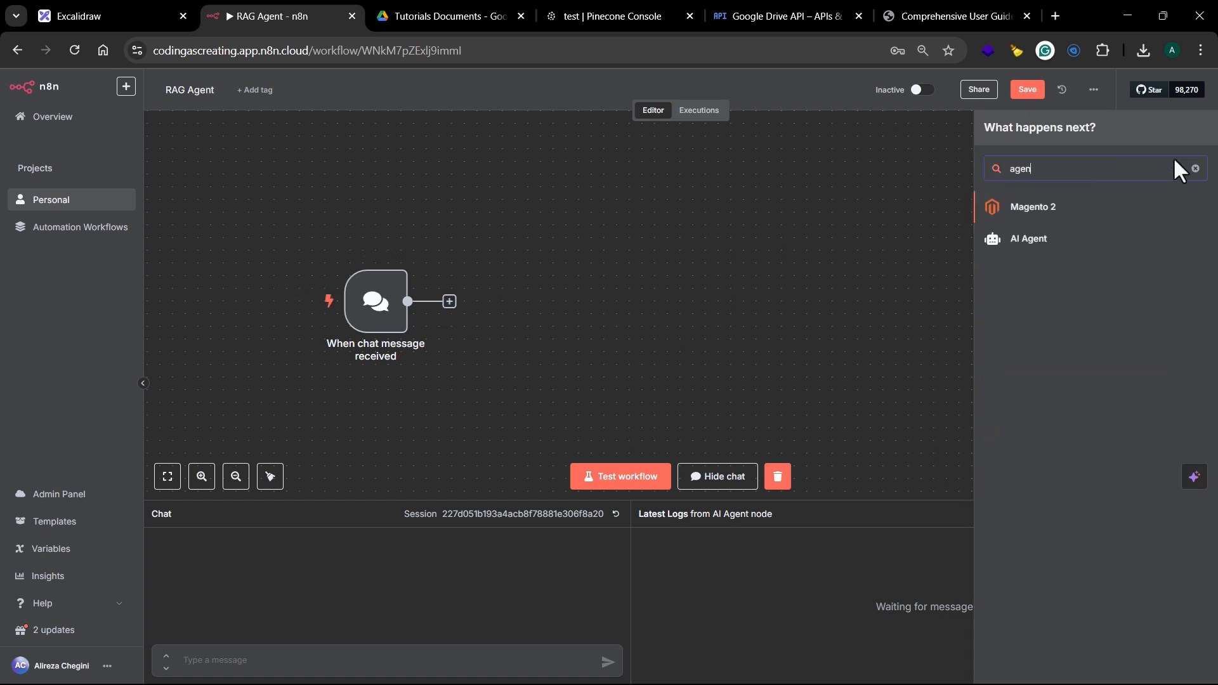
key("BackSpace")
key("BackSpace")
left_click(1034, 241)
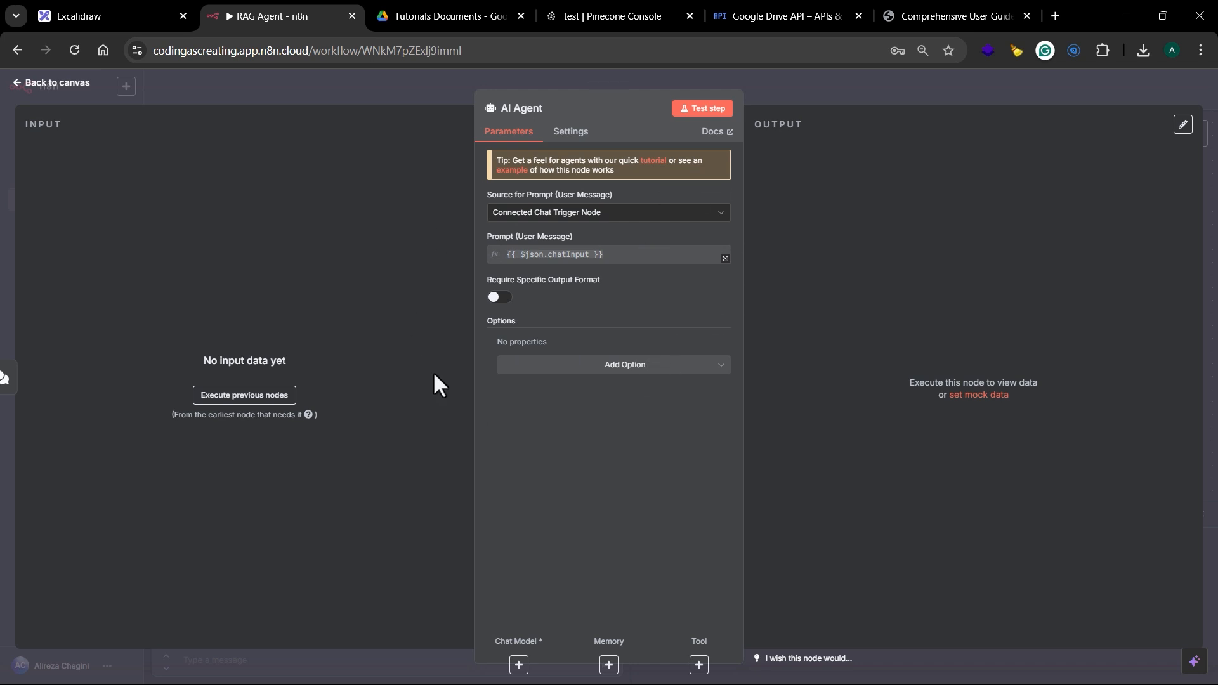
Add the System Message option to the AI Agent and replace its text with the prepared prompt restricting answers to the provided context.
left_click(660, 371)
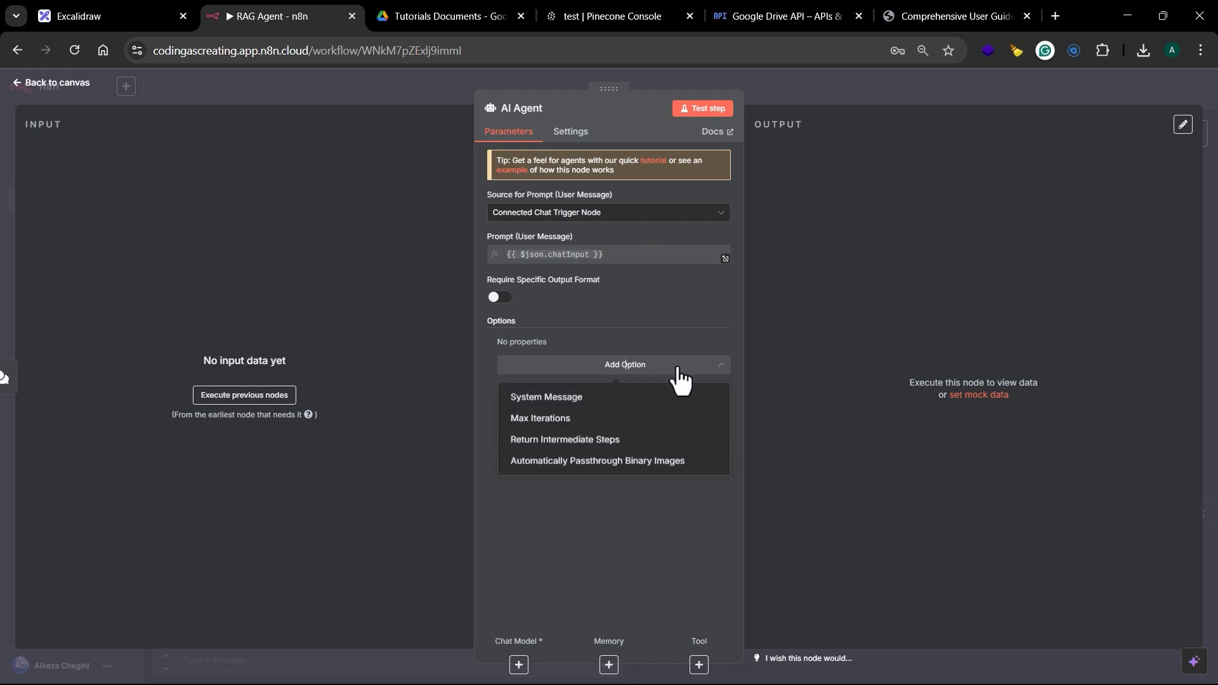
left_click(642, 399)
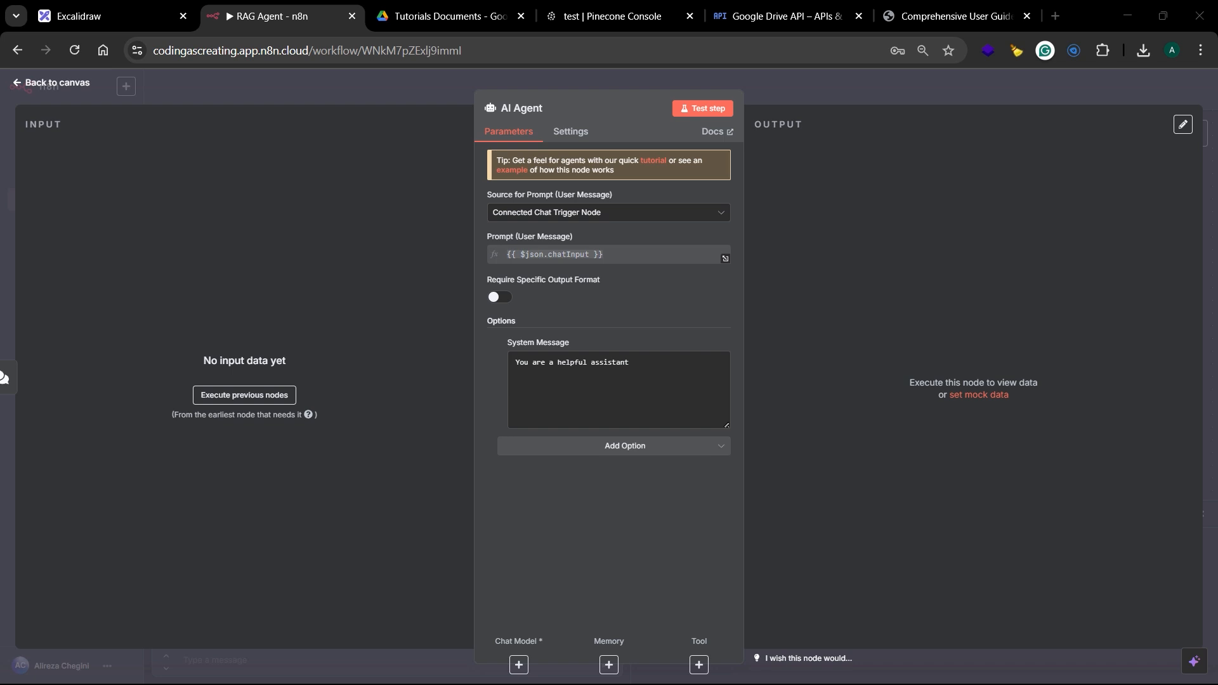
triple_click(564, 361)
key("ctrl+v")
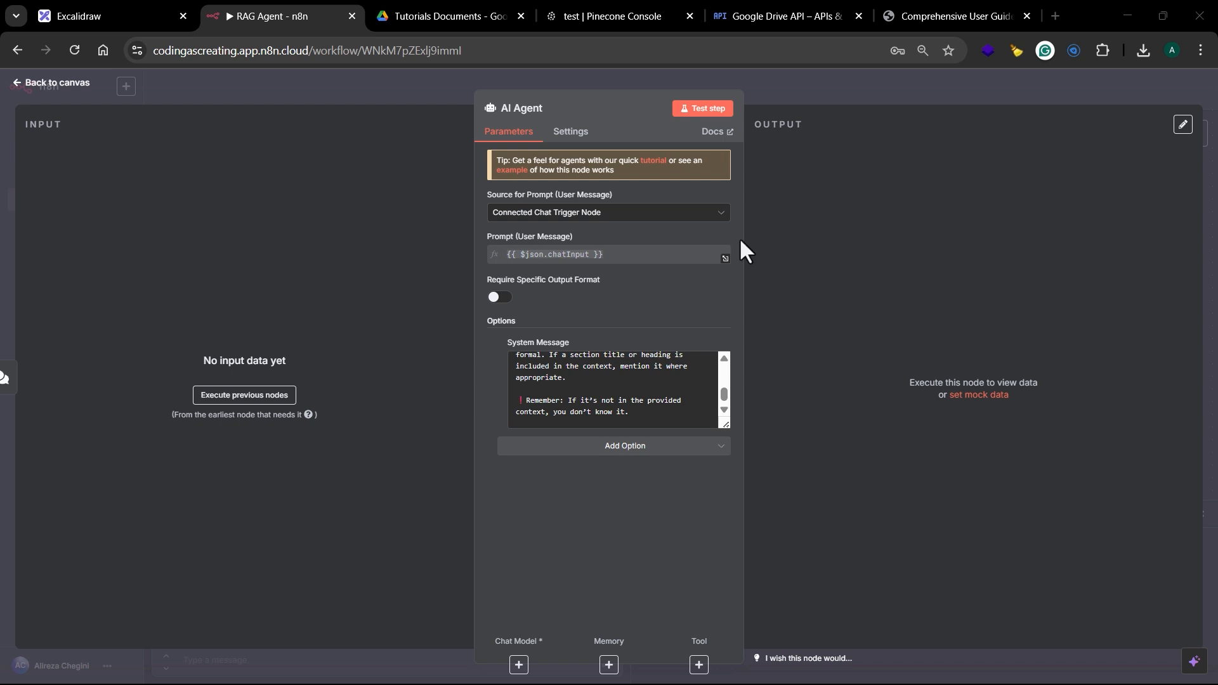
left_click(793, 89)
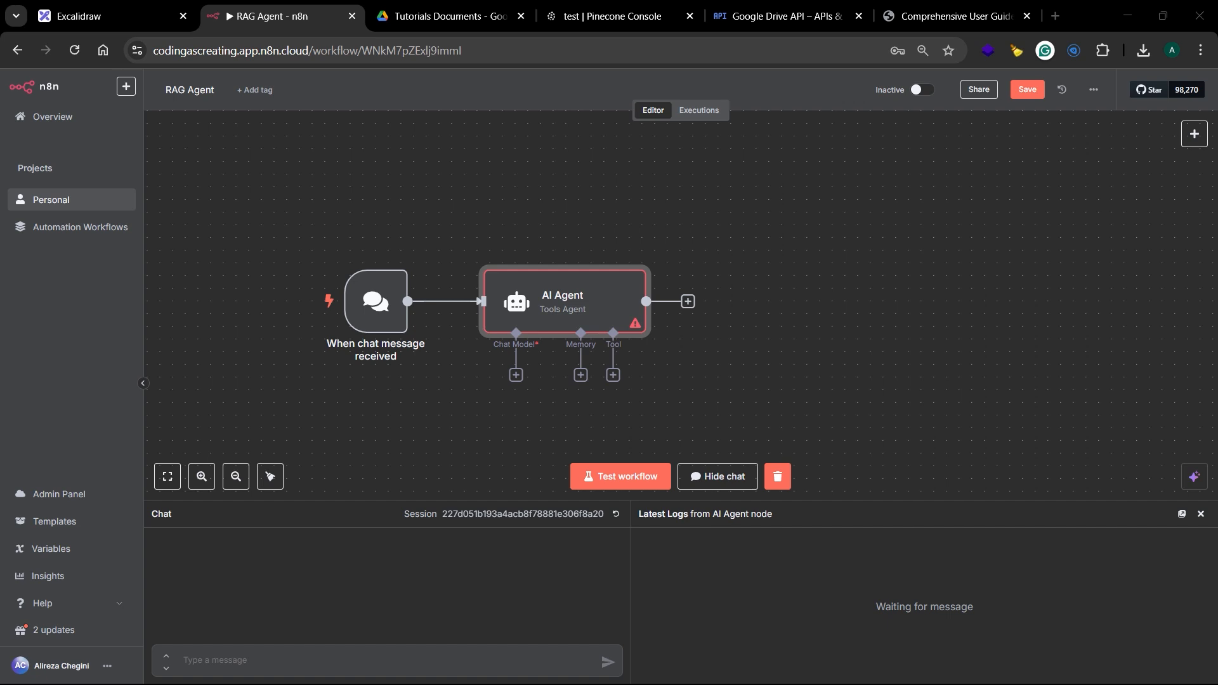
Attach an OpenAI Chat Model to the AI Agent and set its model to gpt-4o.
left_click(720, 364)
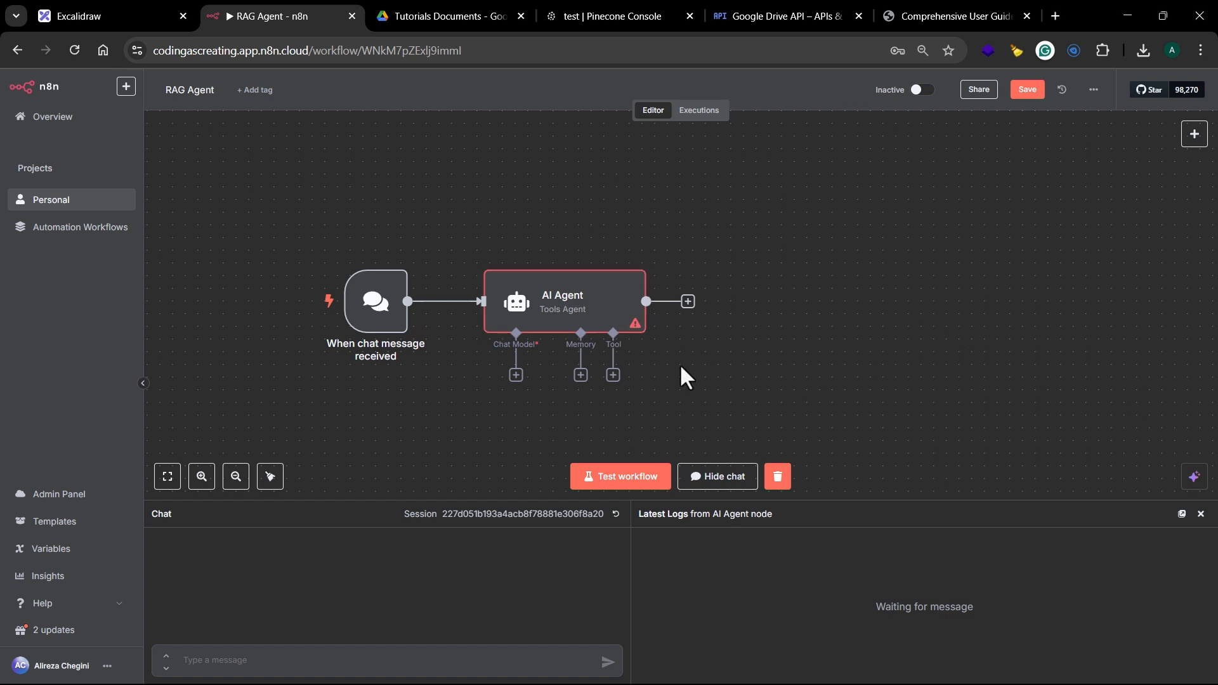
left_click_drag(668, 393, 750, 301)
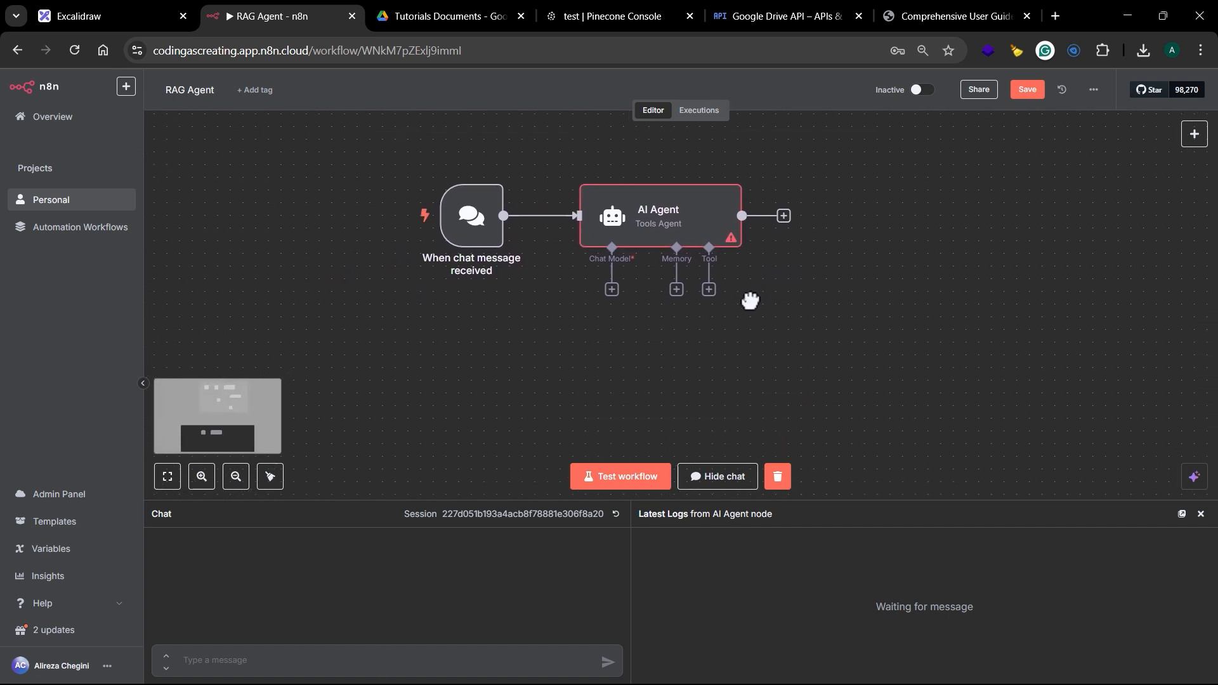
left_click(612, 290)
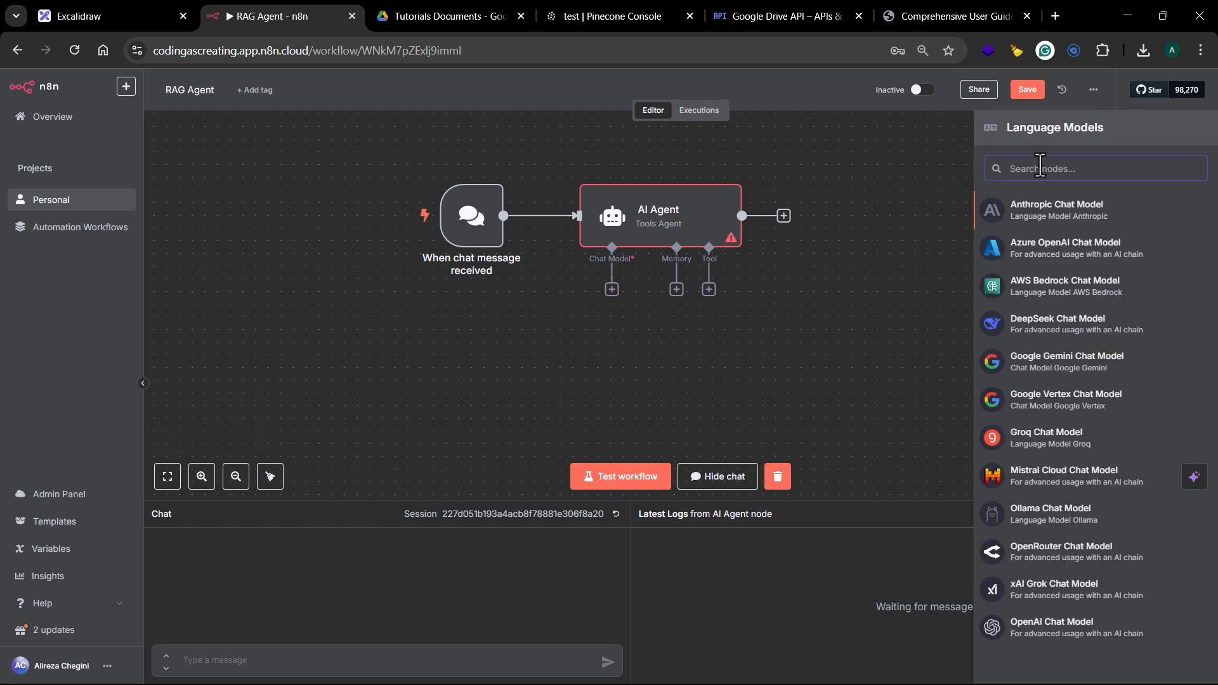
type("open")
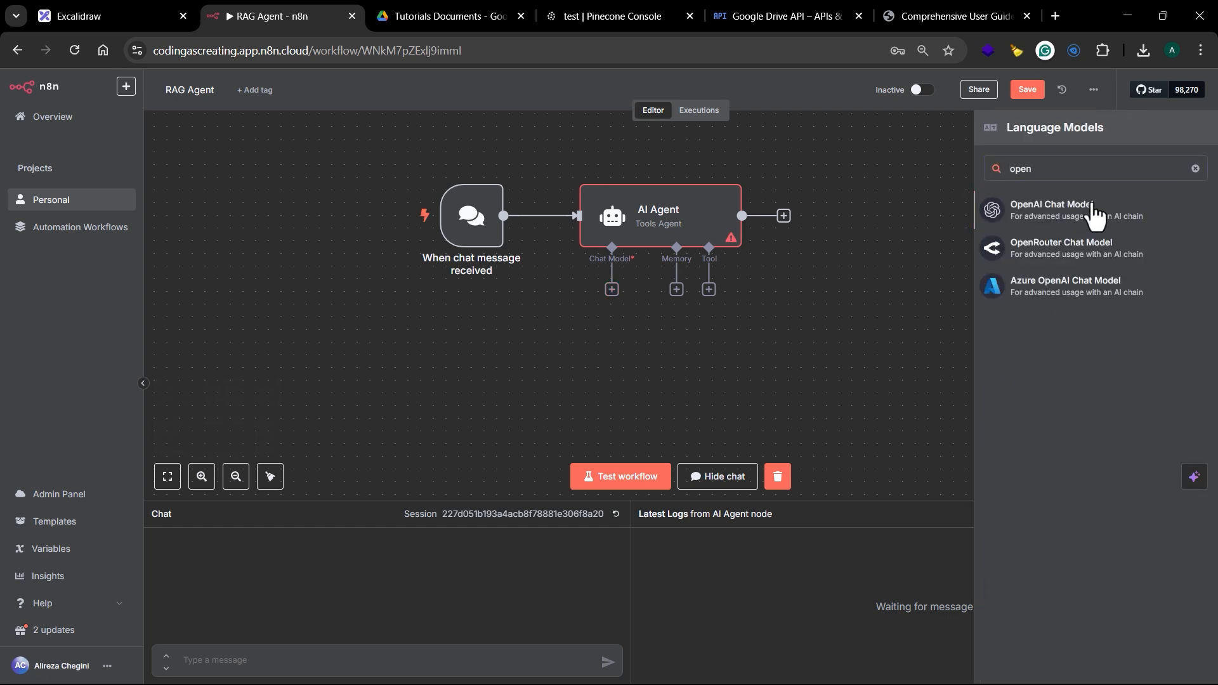
left_click(1015, 212)
left_click(722, 213)
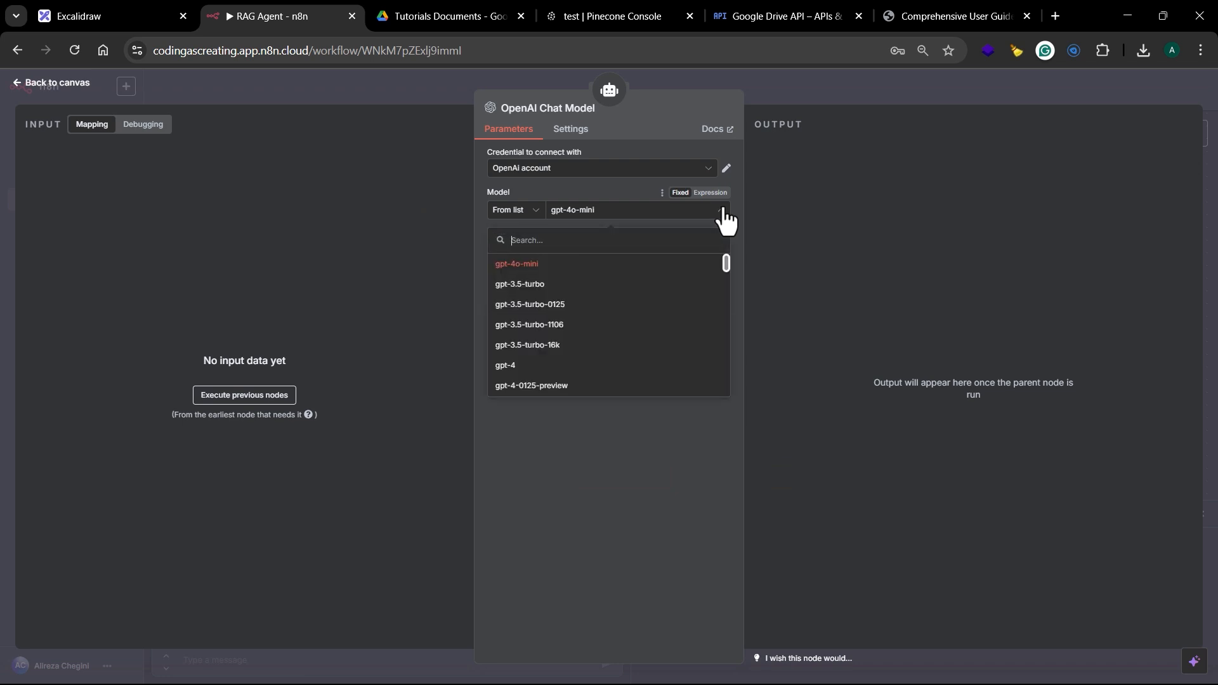
left_click_drag(724, 264, 719, 310)
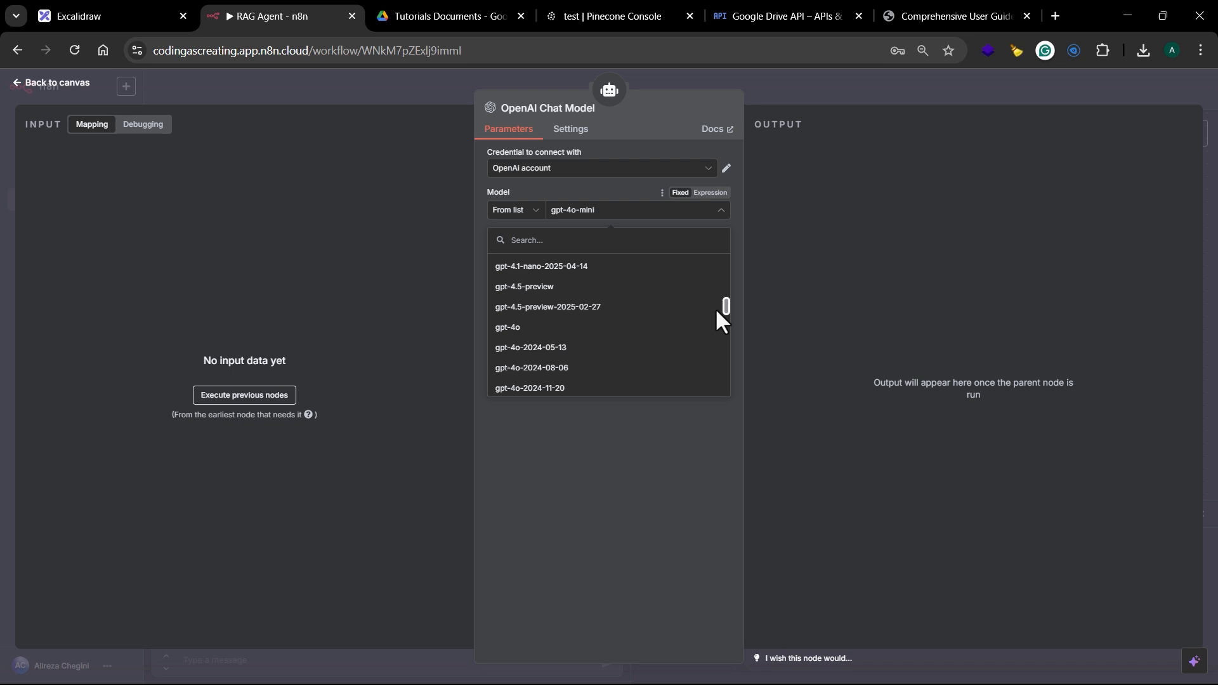
left_click(692, 340)
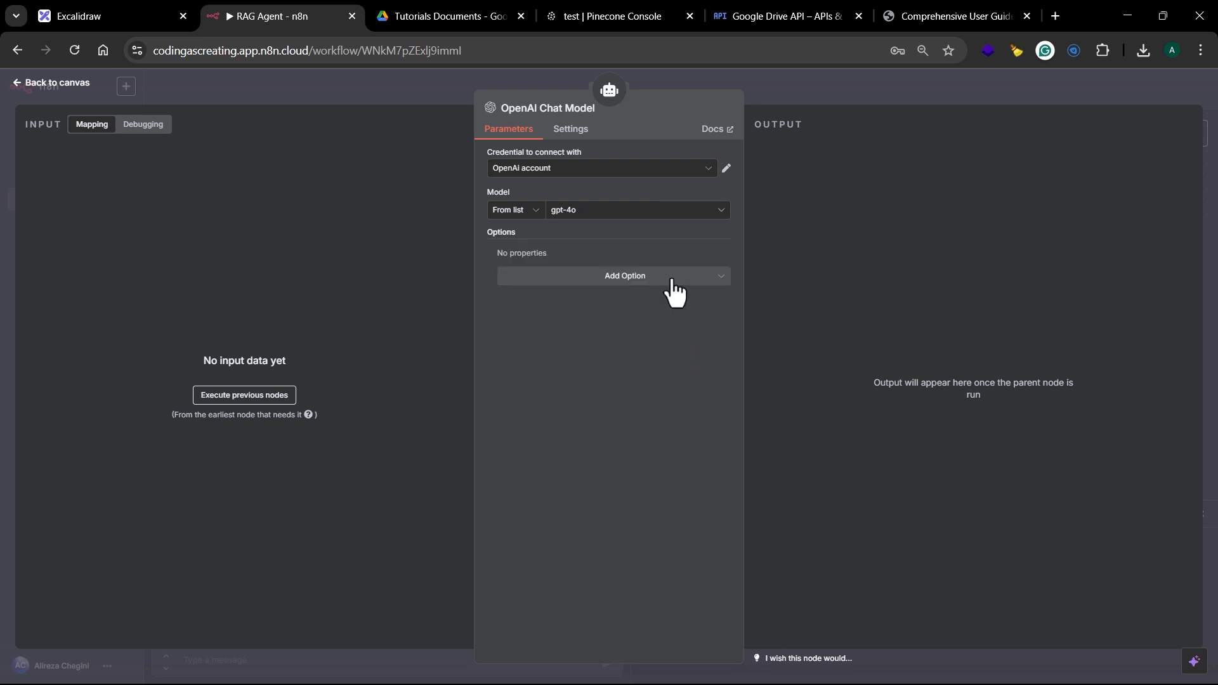
left_click(795, 92)
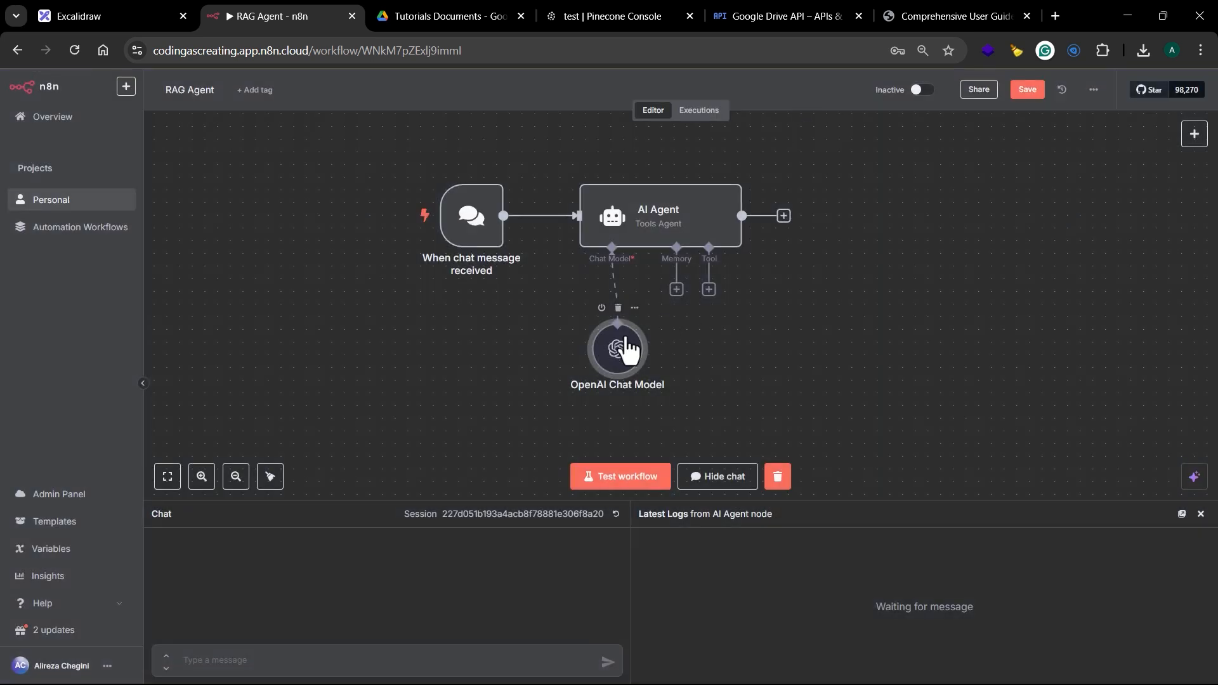
Attach a Simple Memory node with default settings to the AI Agent and place it beside the chat model.
left_click(676, 290)
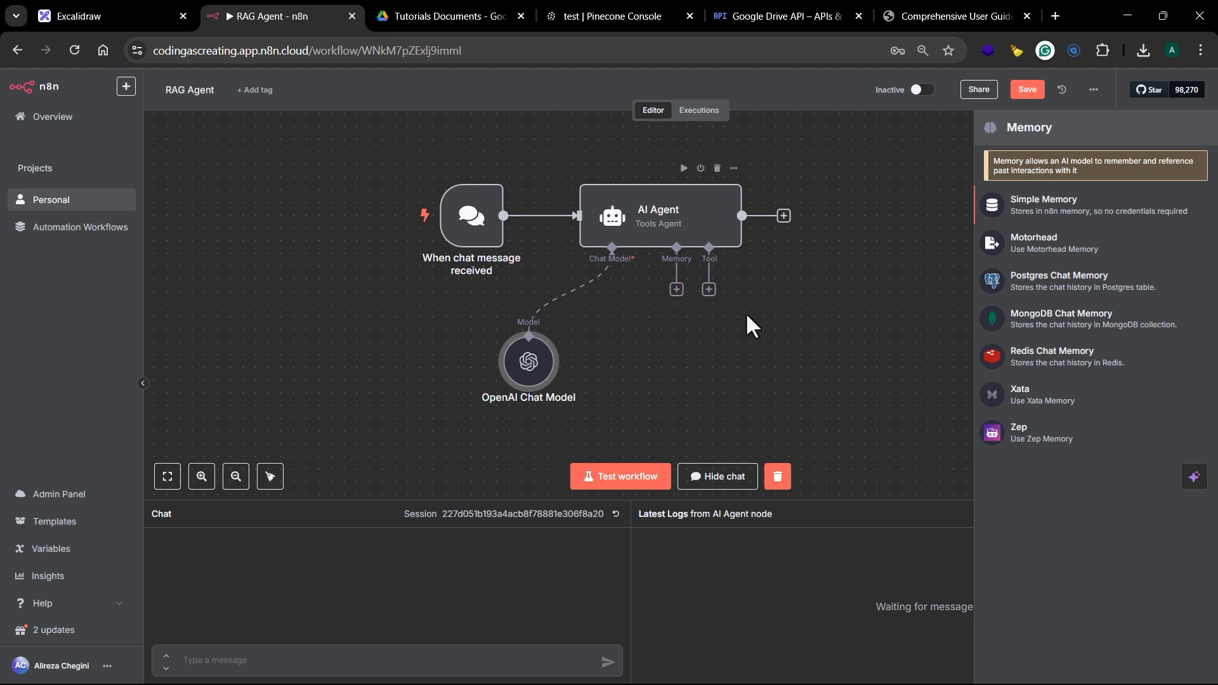
left_click(1092, 219)
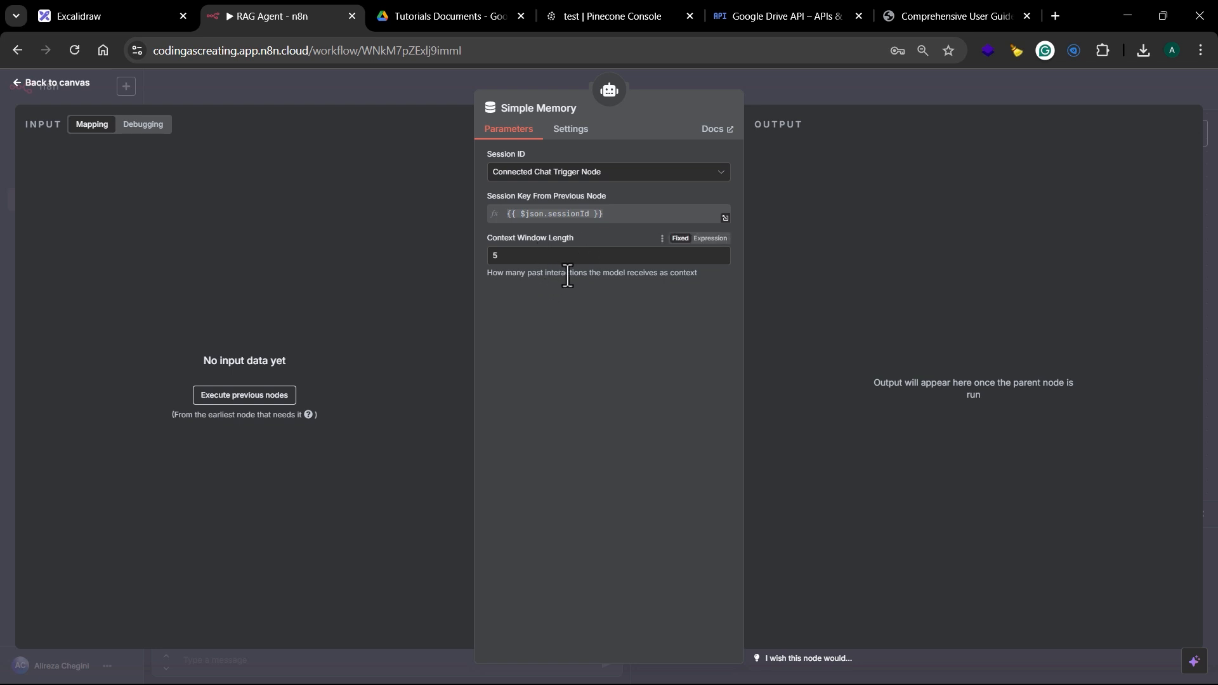
left_click(920, 89)
left_click_drag(663, 340, 638, 339)
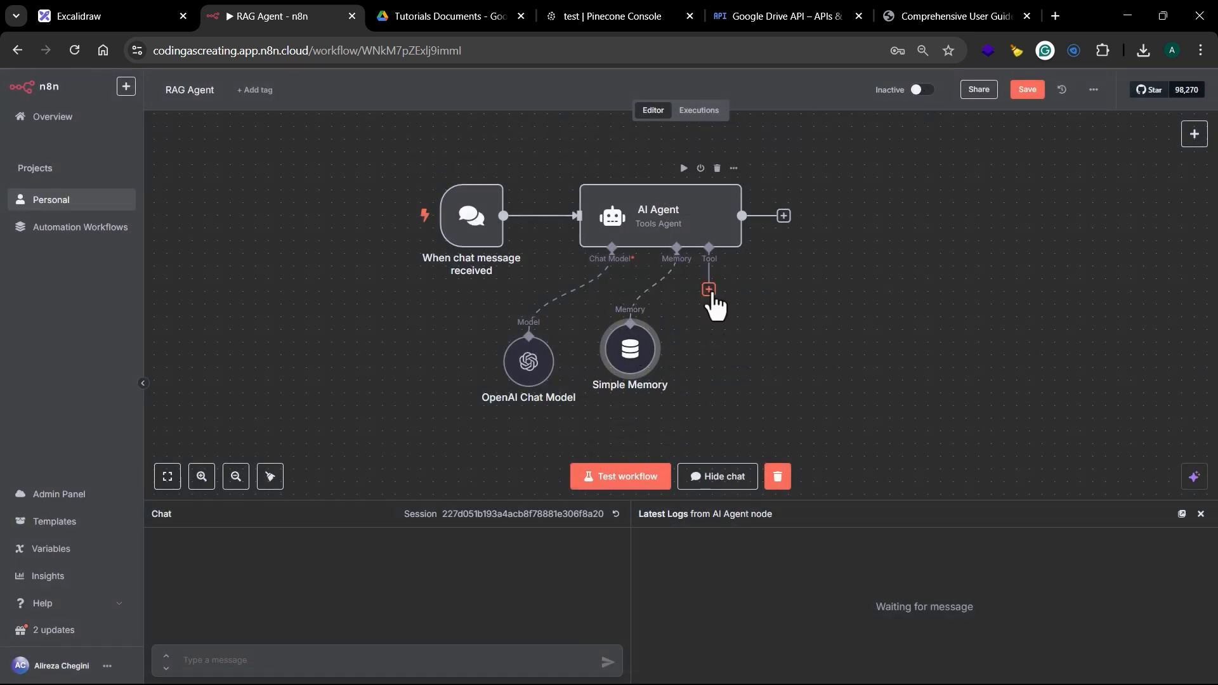
Add a Pinecone Vector Store as a tool of the AI Agent.
left_click(708, 290)
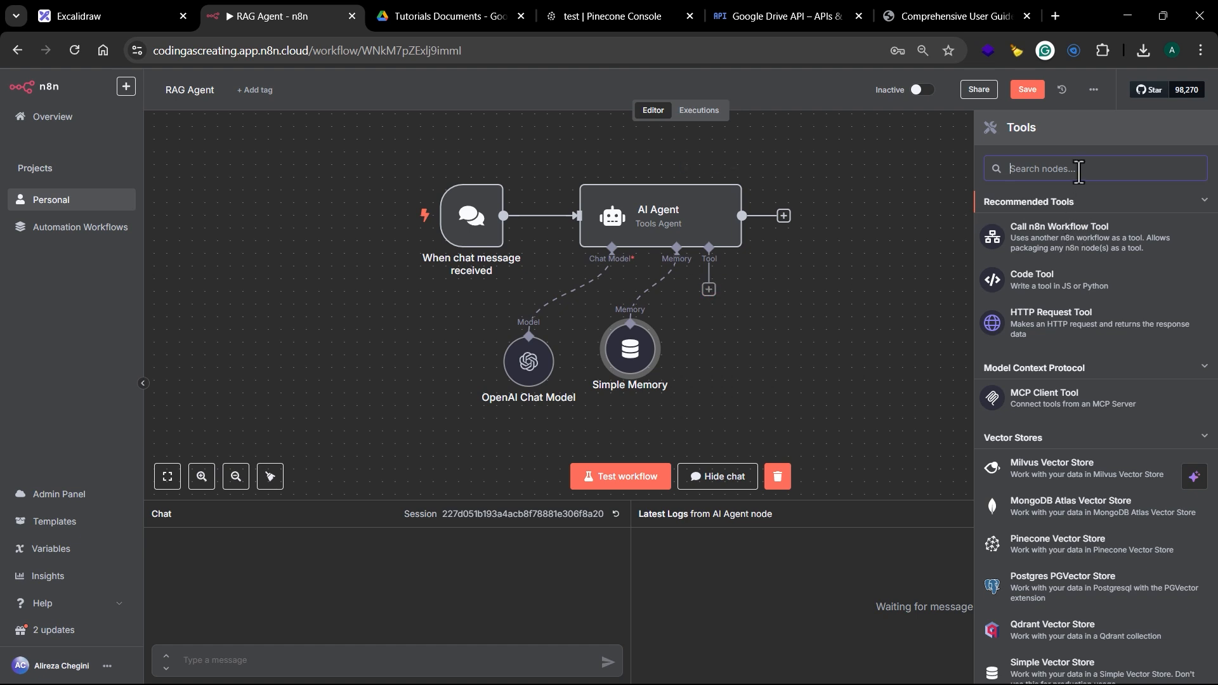
type("pine")
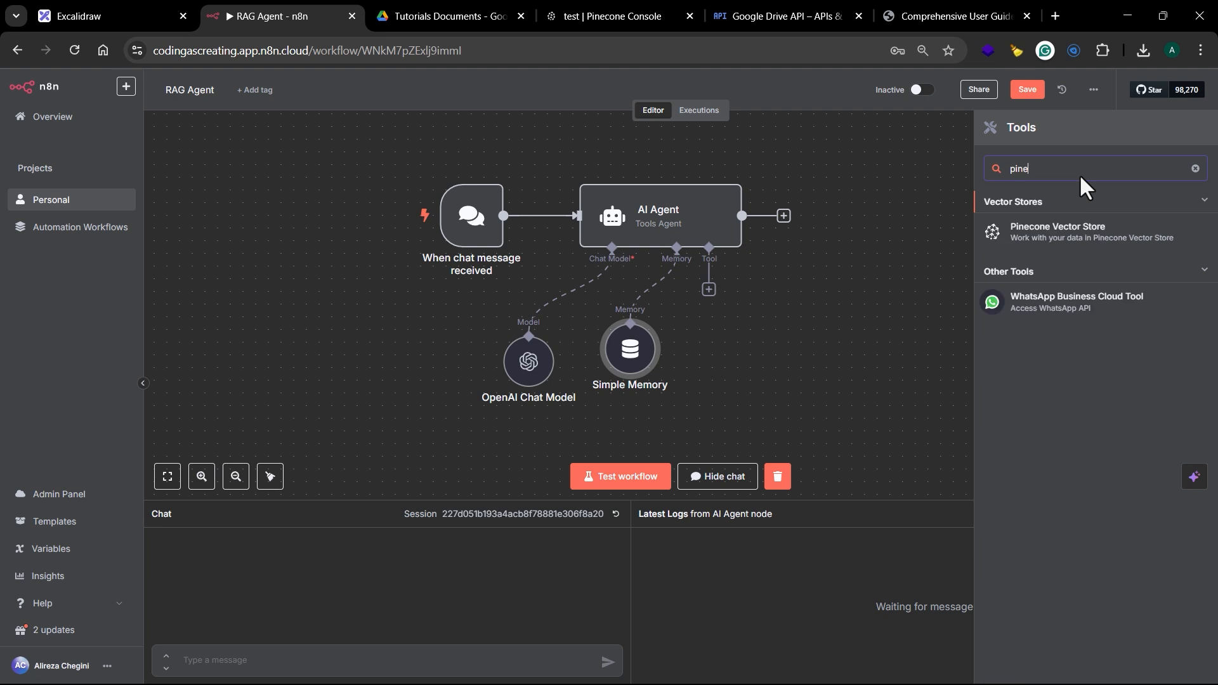
left_click(1081, 229)
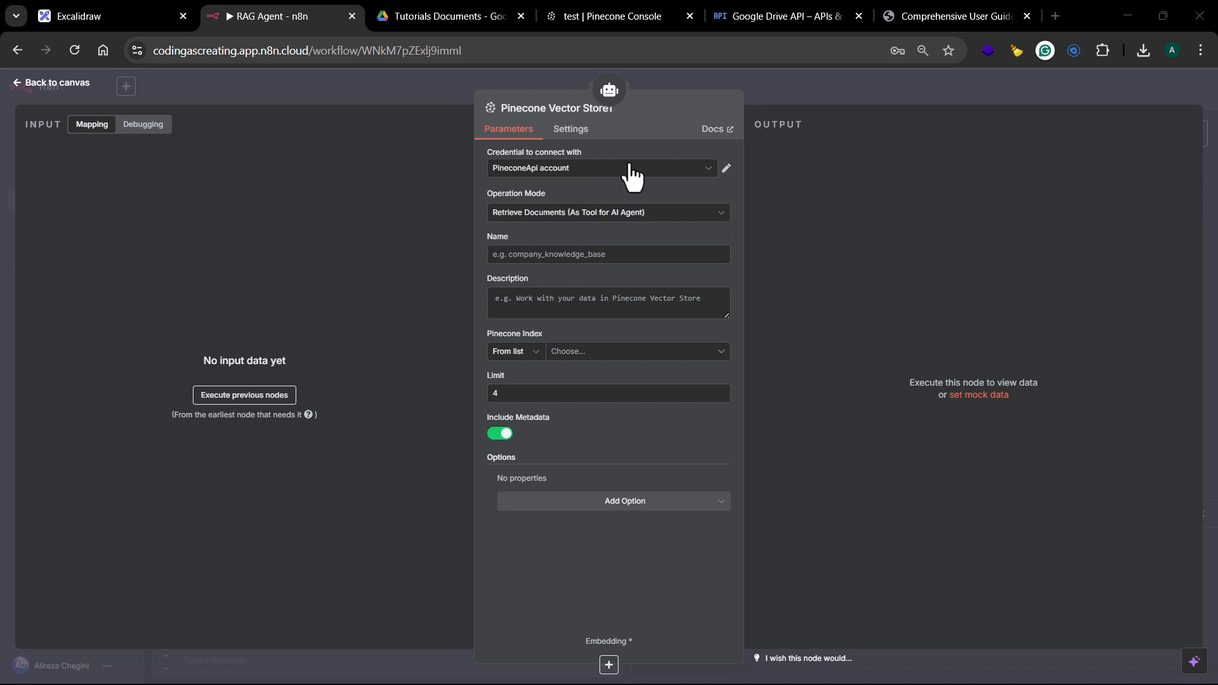
left_click(571, 258)
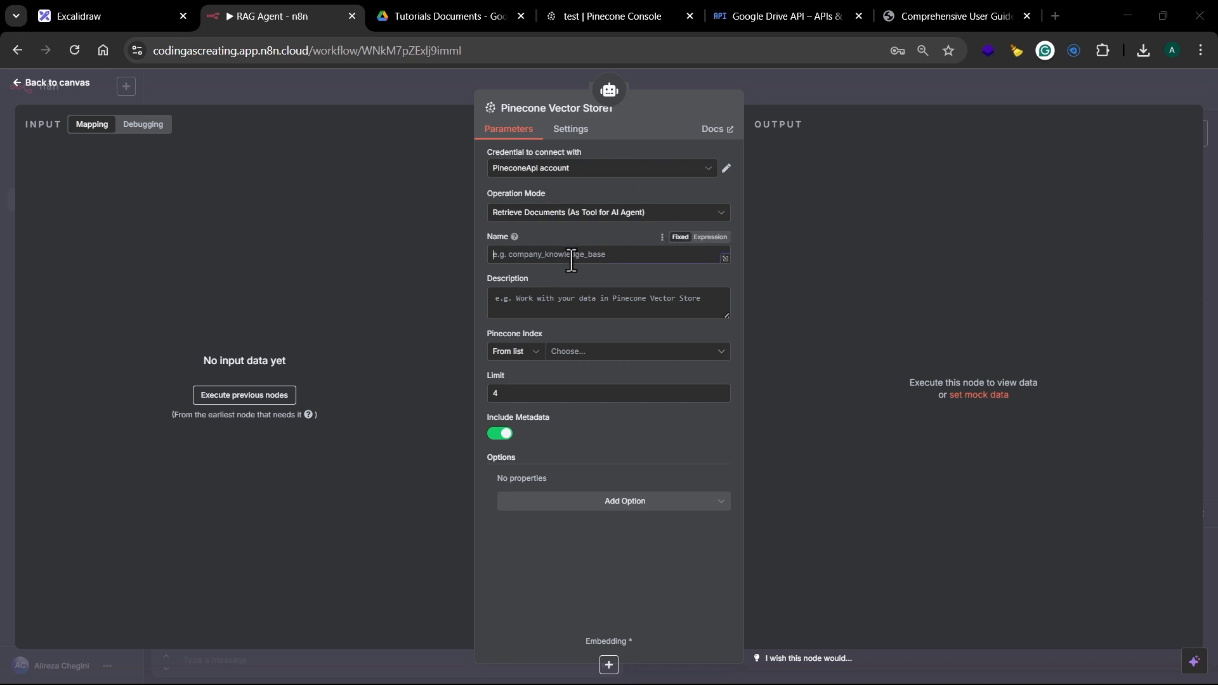
Rename the new Pinecone tool node to "Company Knowledge Vector Store".
left_click(558, 107)
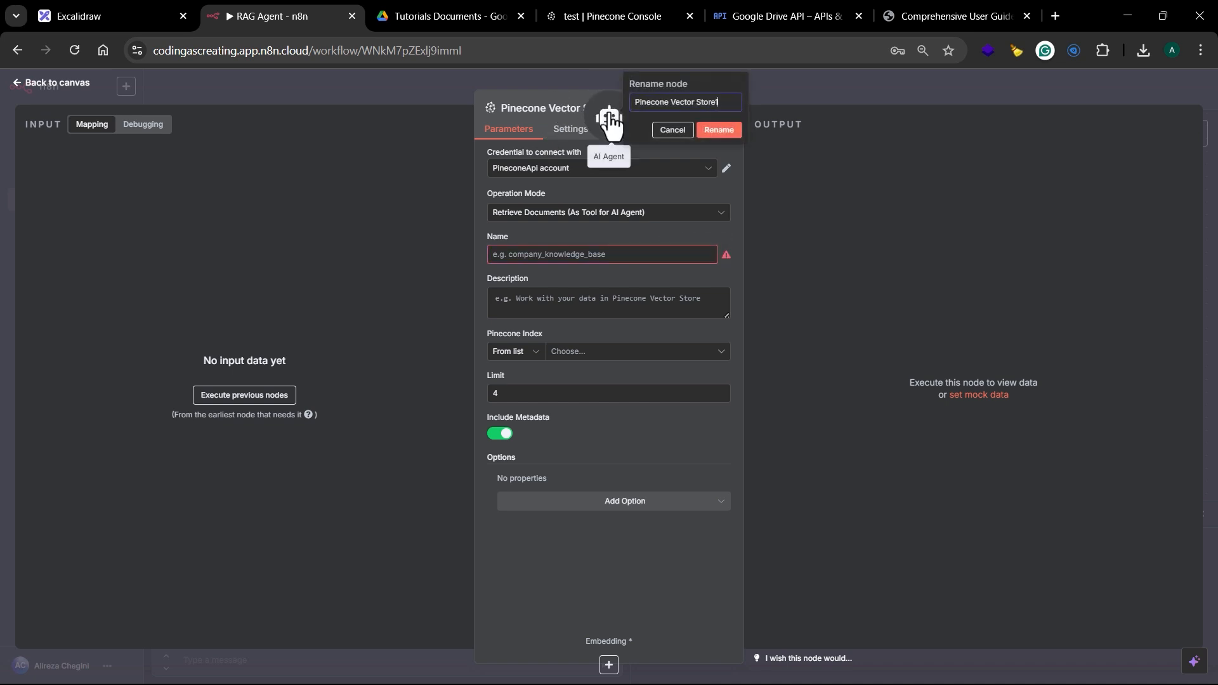
left_click(648, 103)
type("Company Knaowledge Vector")
left_click(690, 102)
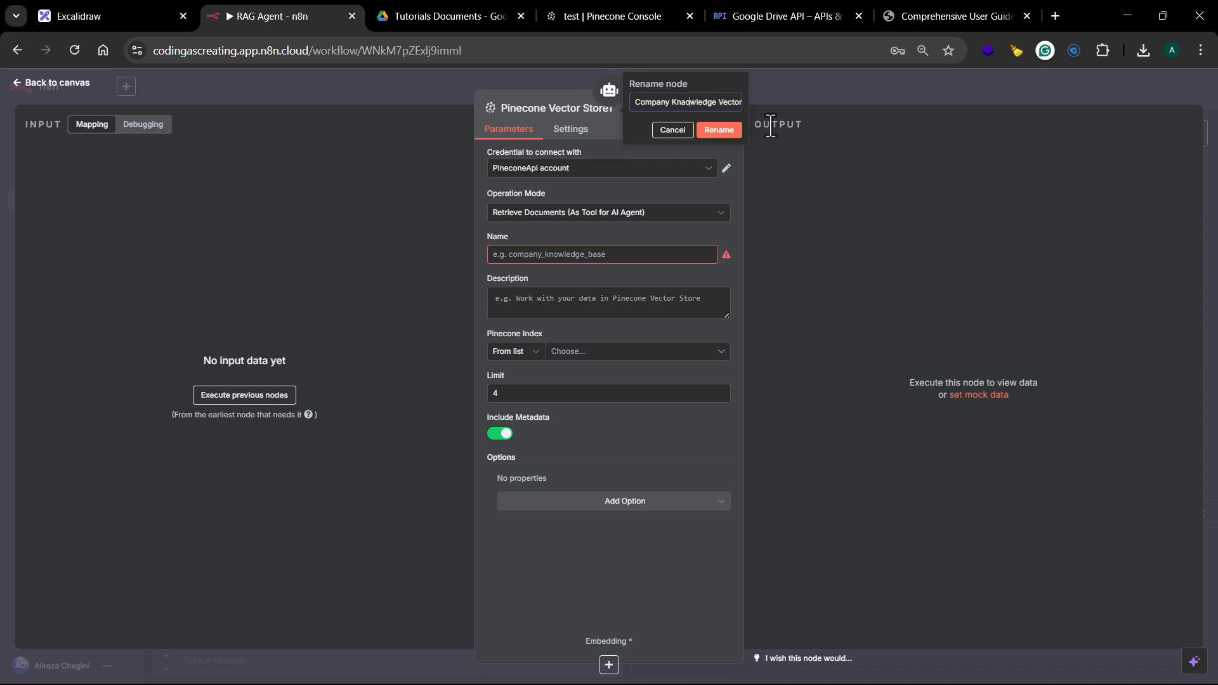
key("BackSpace")
left_click_drag(695, 103, 786, 105)
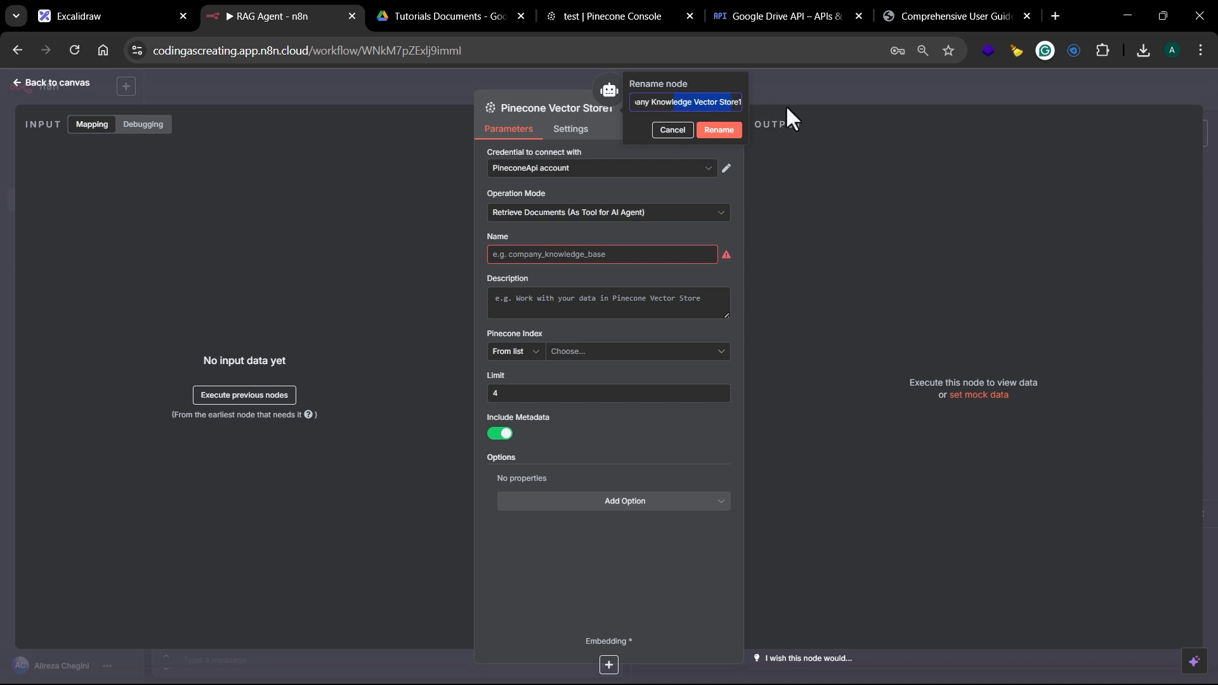
left_click(740, 102)
key("BackSpace")
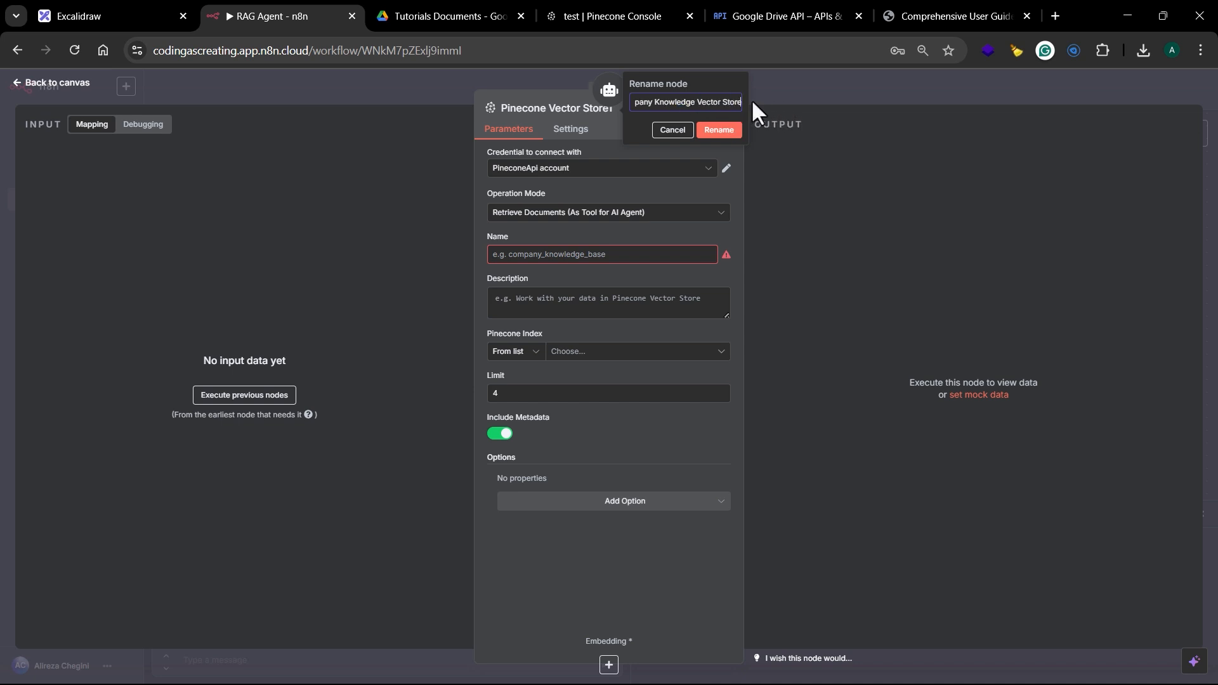
left_click(723, 130)
Name the tool CompanyKnowledge and describe it as "Use this tool whenever you need to retrieve company information".
left_click(563, 259)
type("CompanyKn")
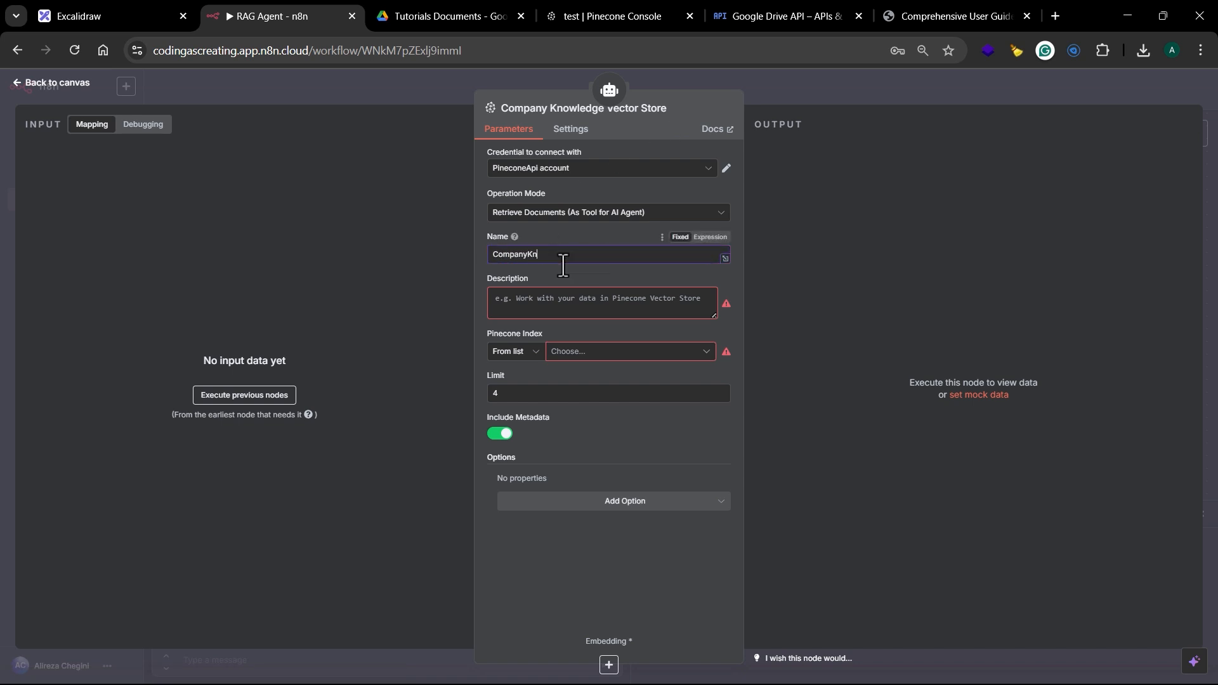
type("owledge")
left_click(547, 309)
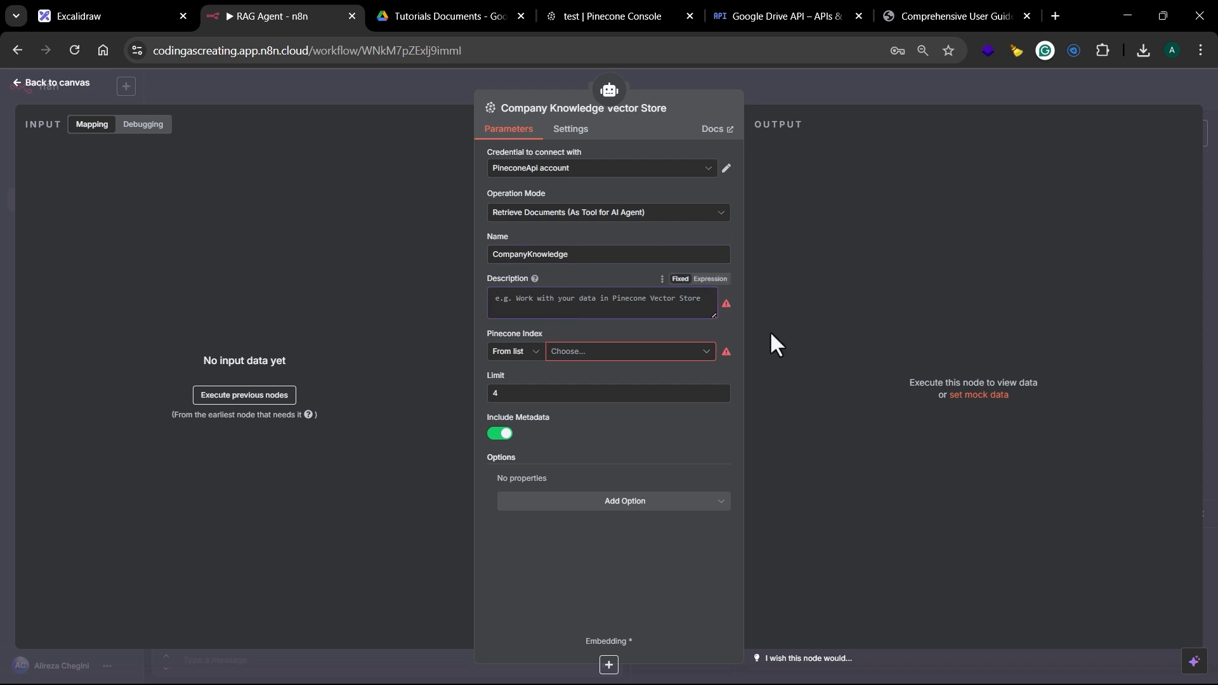
key("alt+Tab")
left_click(596, 305)
type("Use this tool whenever you need to retrieve company information")
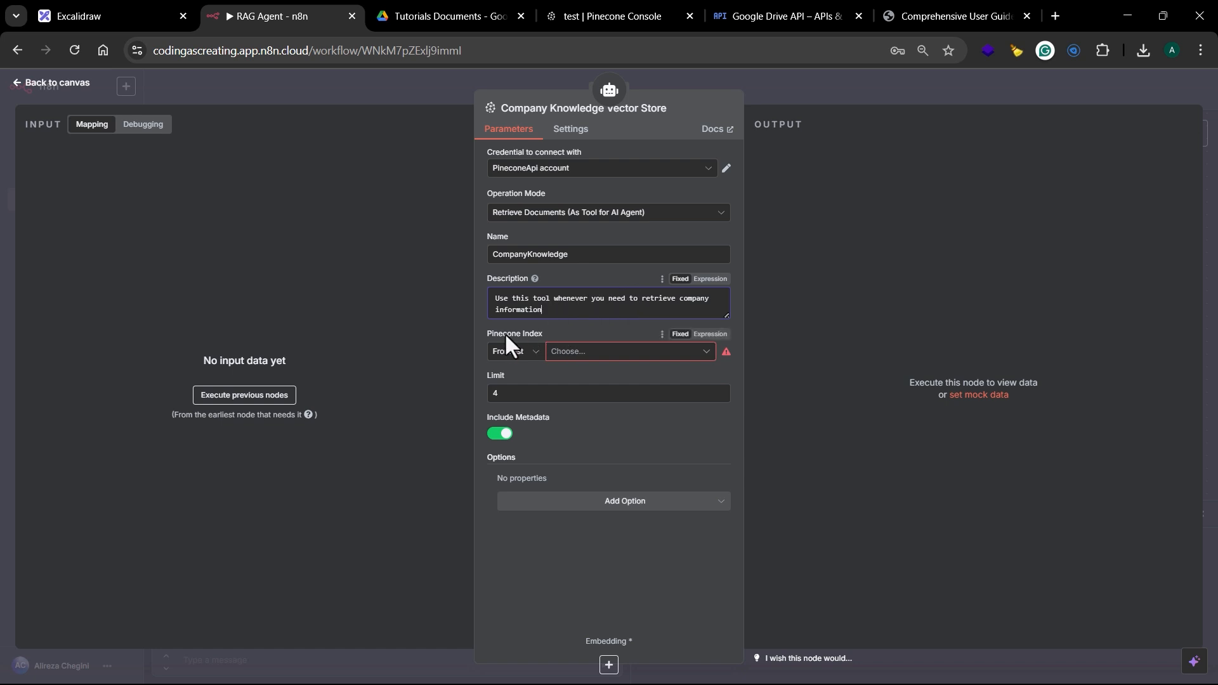
Choose the test Pinecone index for the tool and add a Pinecone Namespace option set to CompanyInfo.
left_click(708, 353)
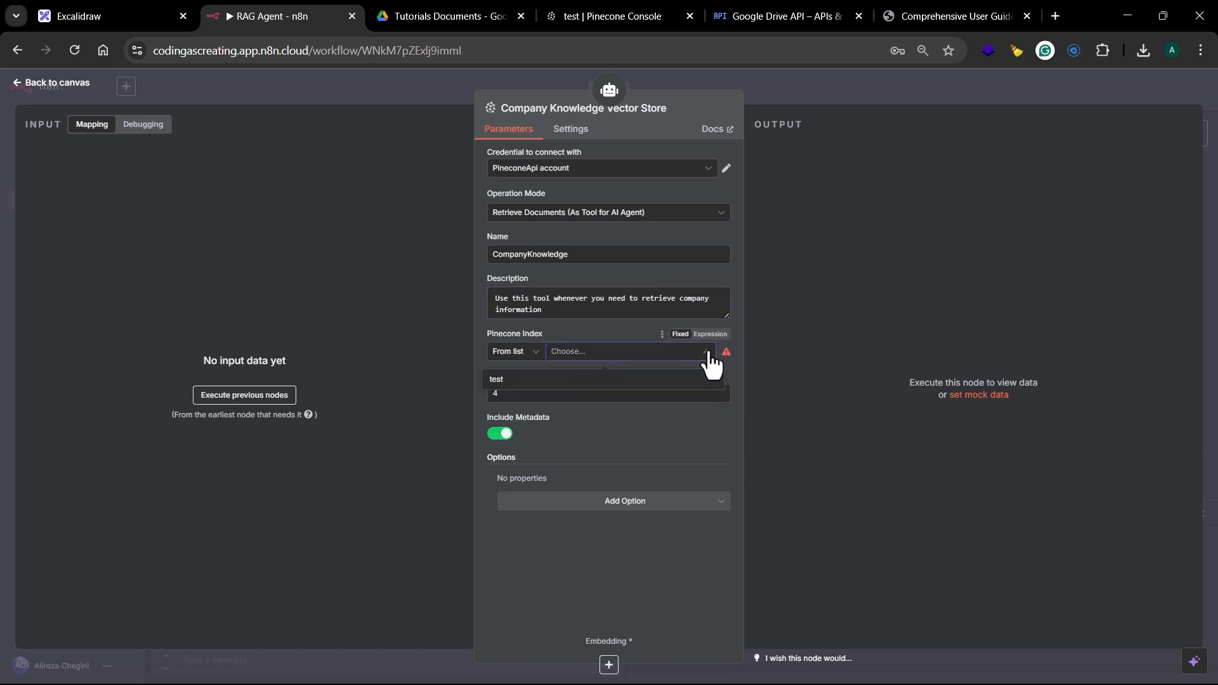
left_click(504, 373)
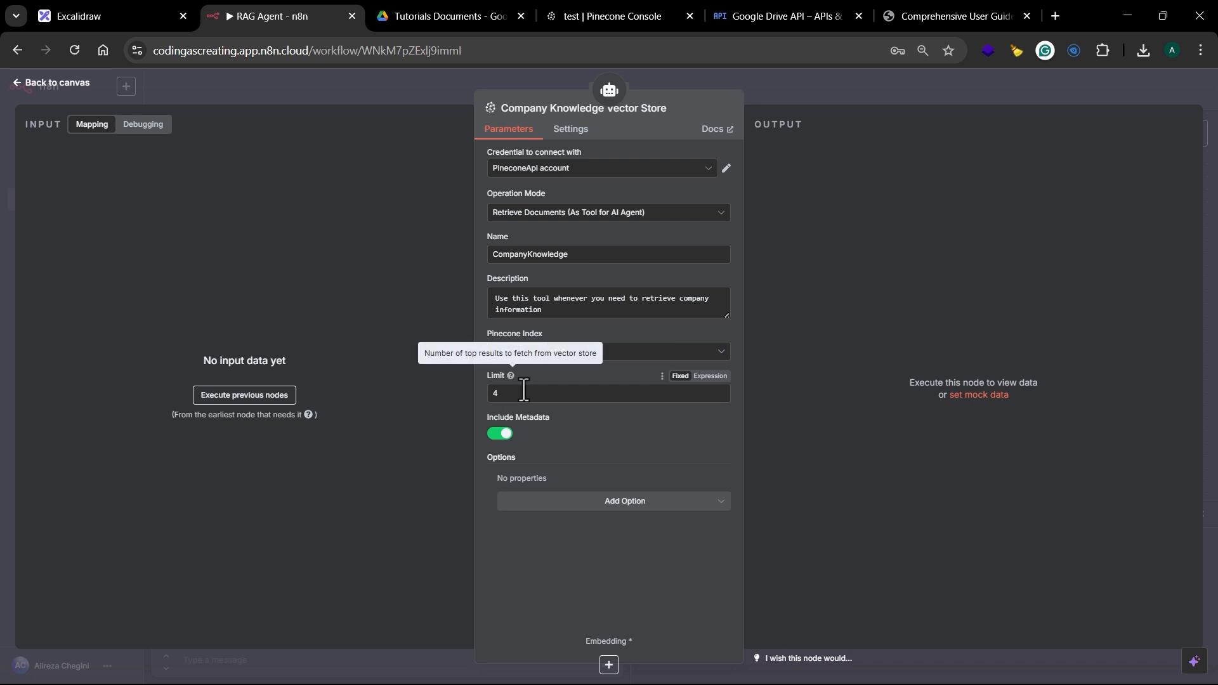
left_click(642, 503)
left_click(593, 536)
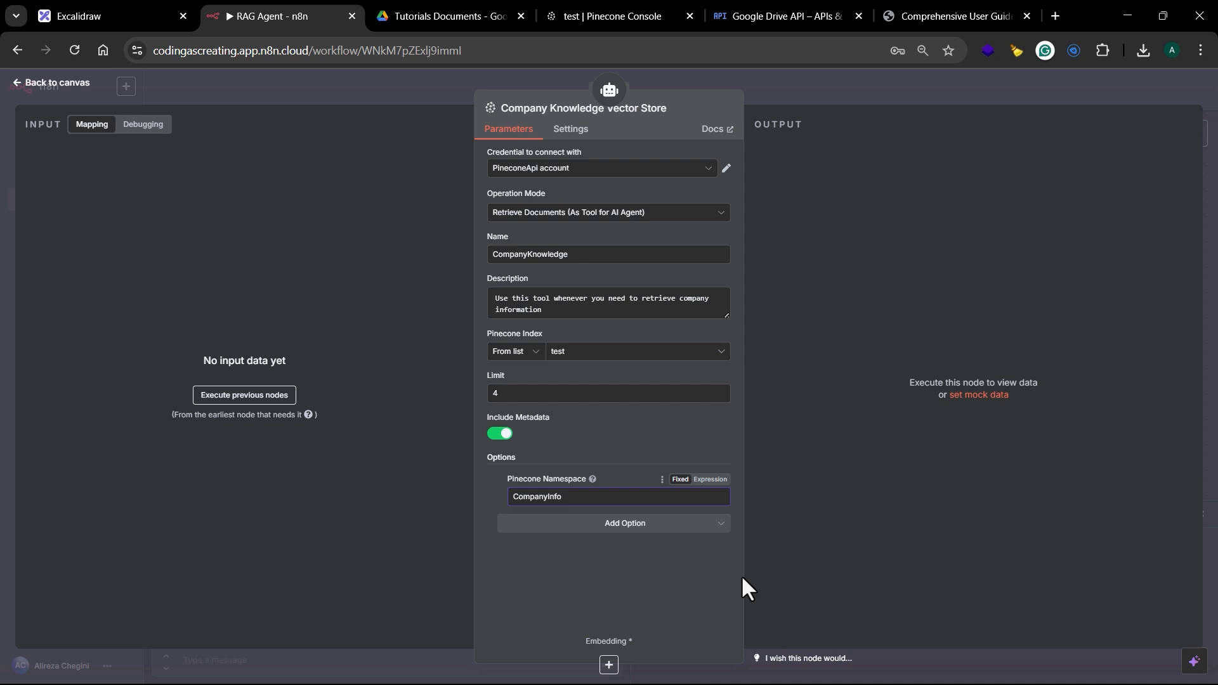
left_click(828, 91)
Place the vector store tool below the AI Agent and attach an Embeddings OpenAI node with Dimensions set to 1024.
left_click_drag(893, 203, 822, 379)
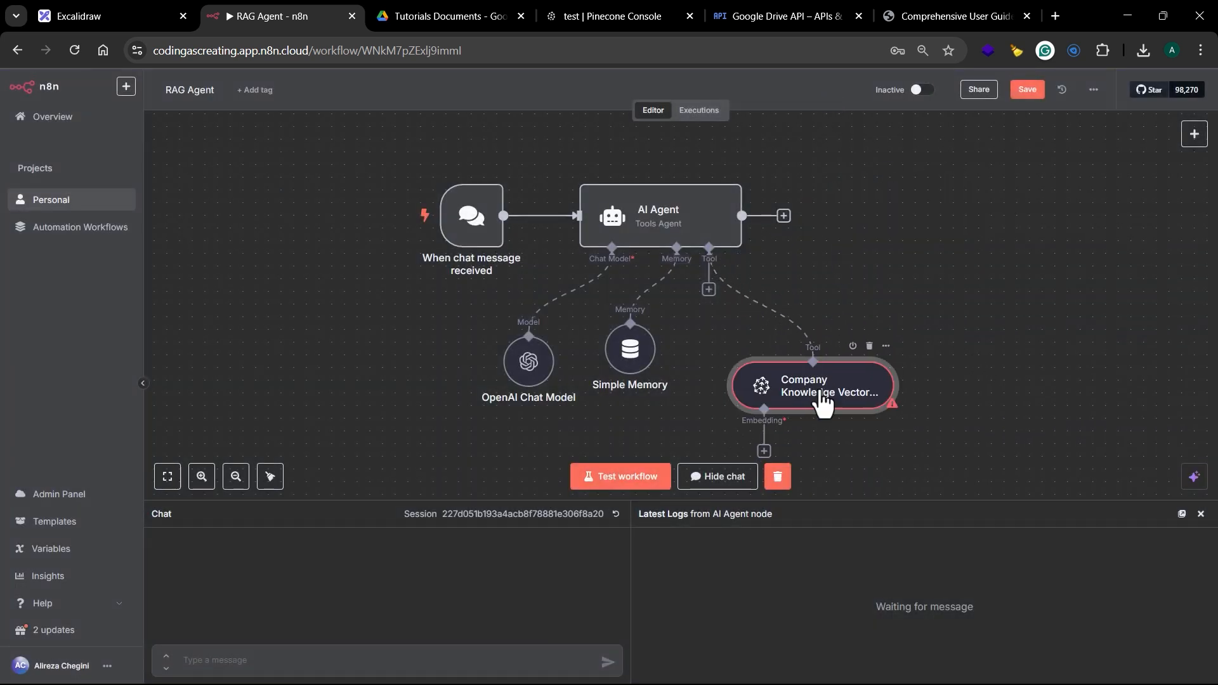
left_click_drag(967, 392, 957, 239)
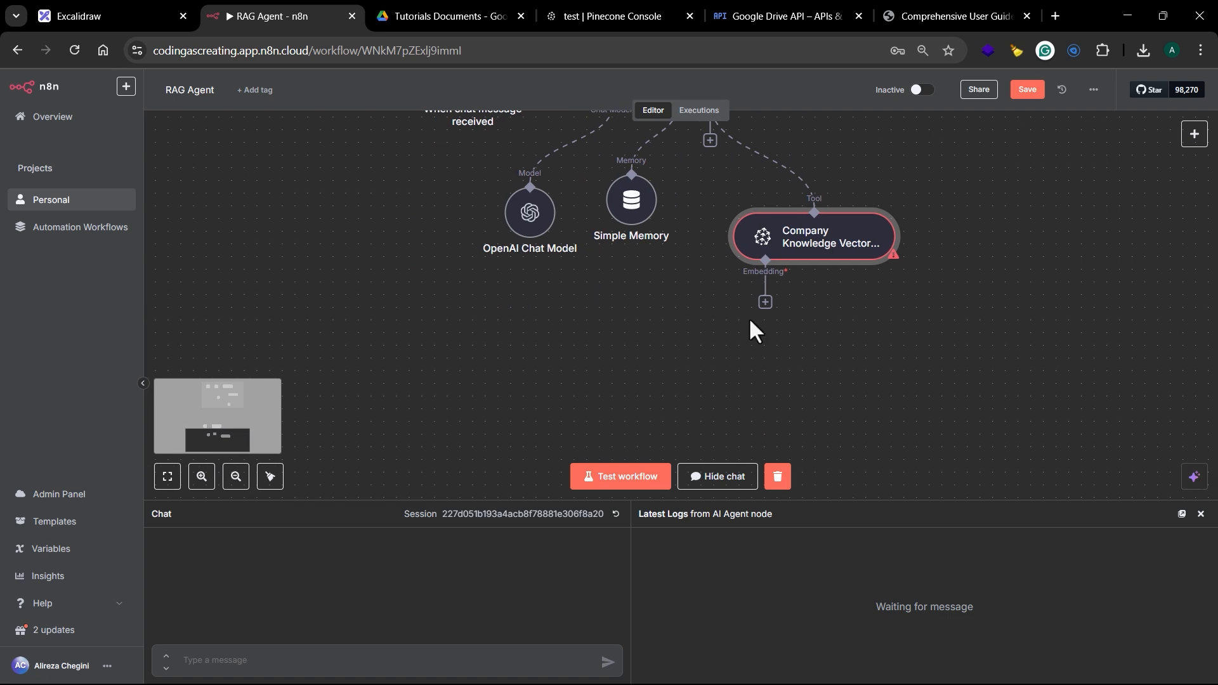
left_click(765, 302)
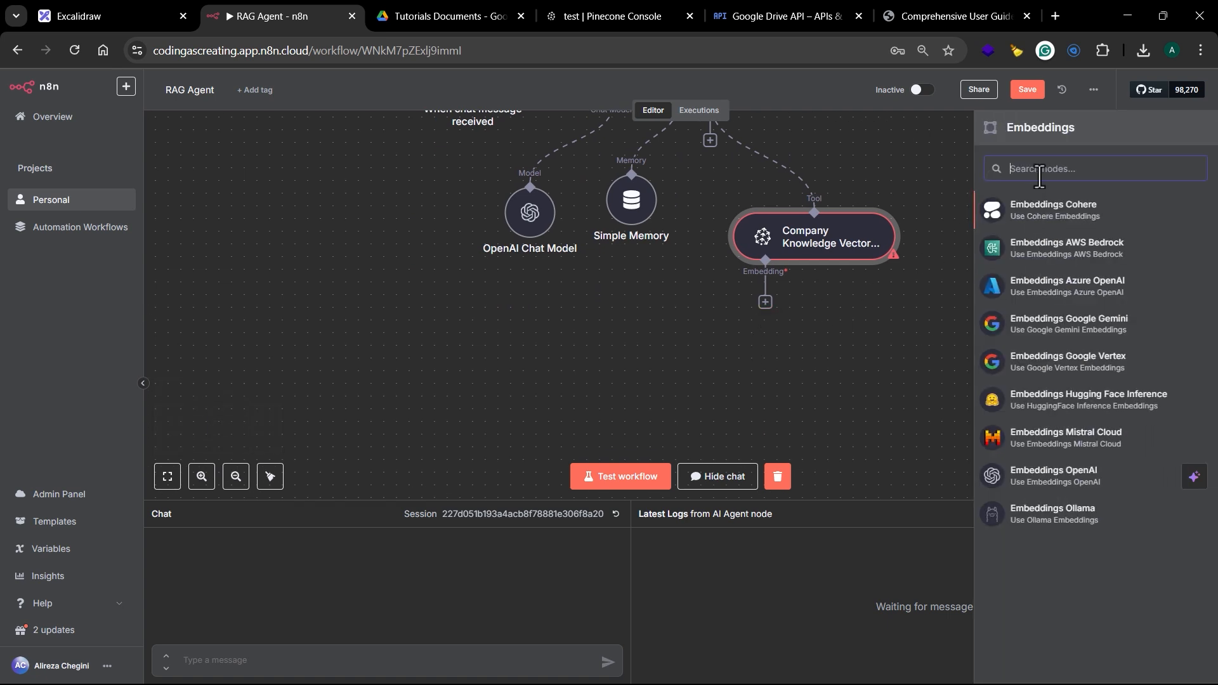
type("open")
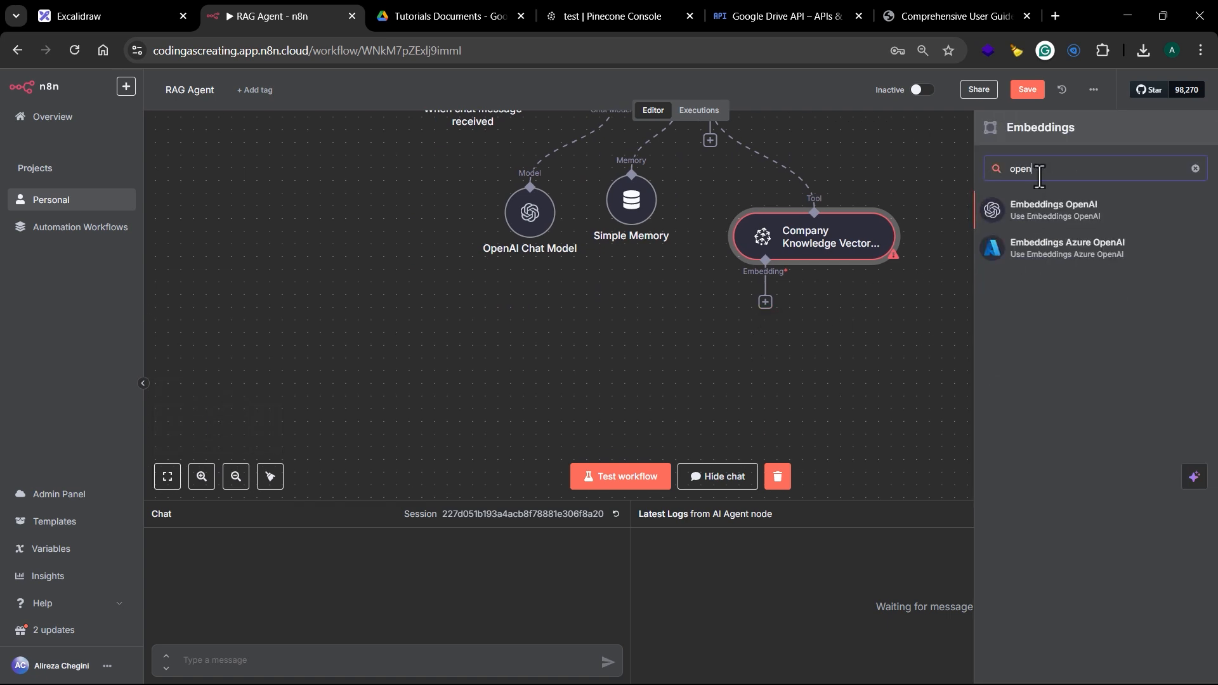
left_click(1066, 209)
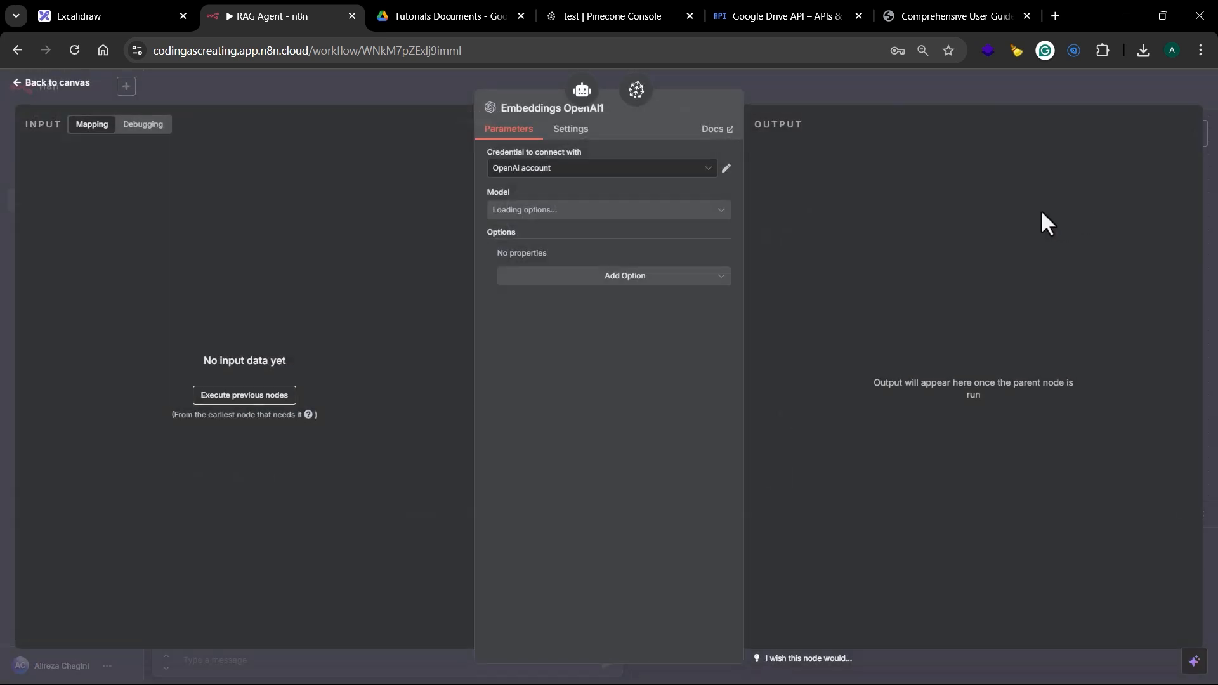
left_click(679, 278)
left_click(547, 308)
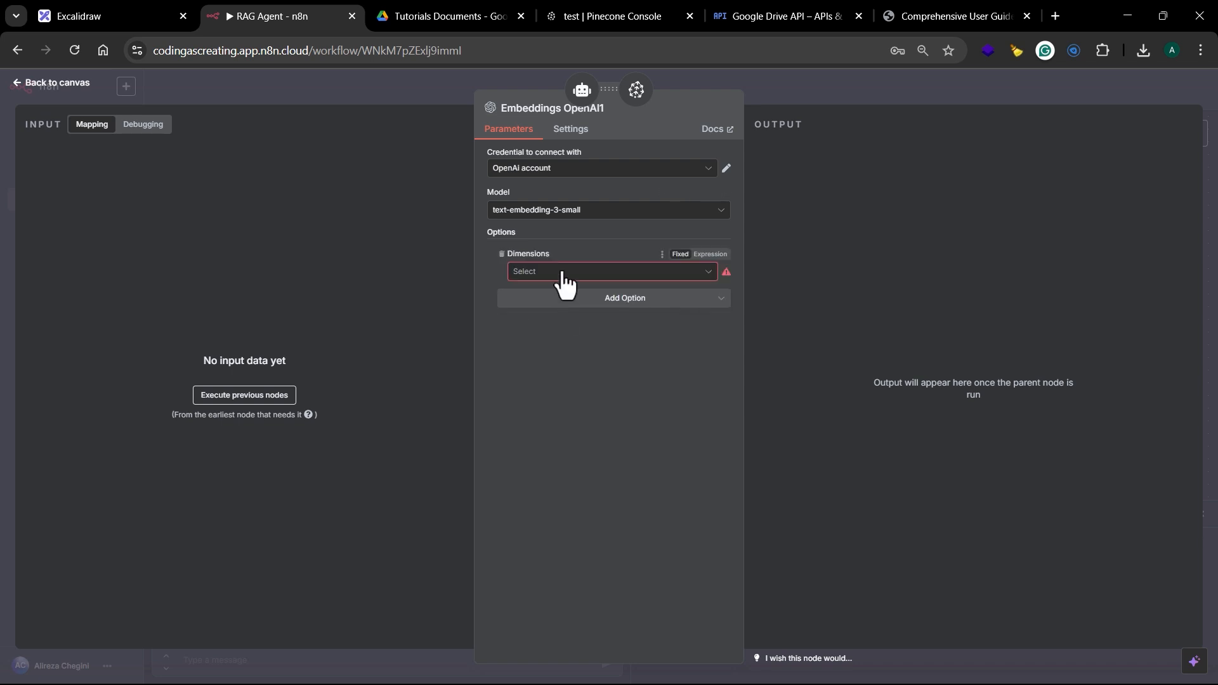
left_click(562, 273)
left_click(551, 350)
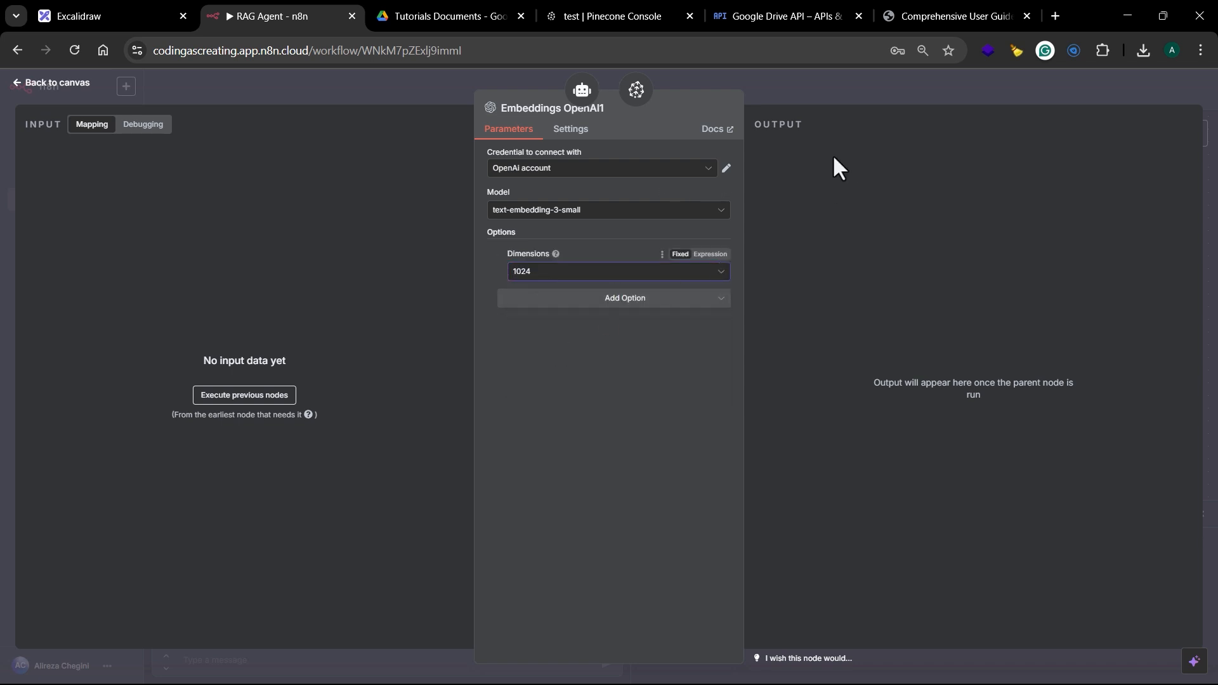
left_click(829, 91)
left_click_drag(801, 378, 698, 379)
Tidy up the layout of the chat trigger, AI Agent and its attached model, memory, vector store and embeddings nodes.
scroll(897, 326, "down", 3)
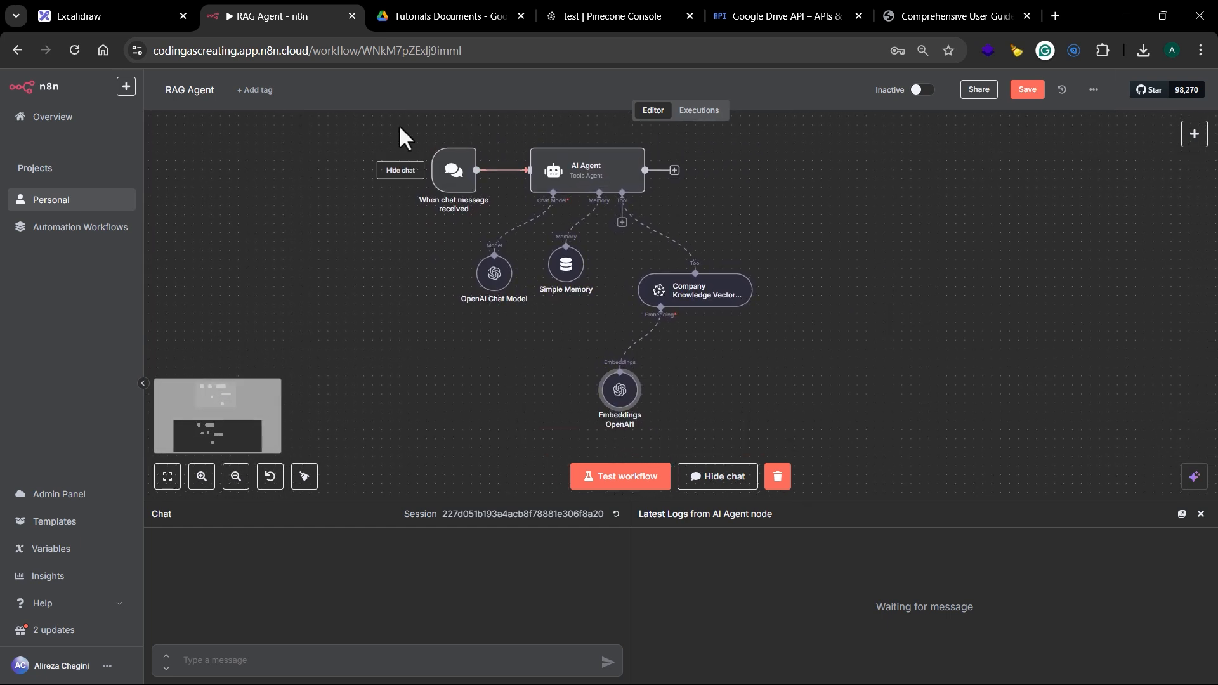
left_click_drag(400, 124, 856, 381)
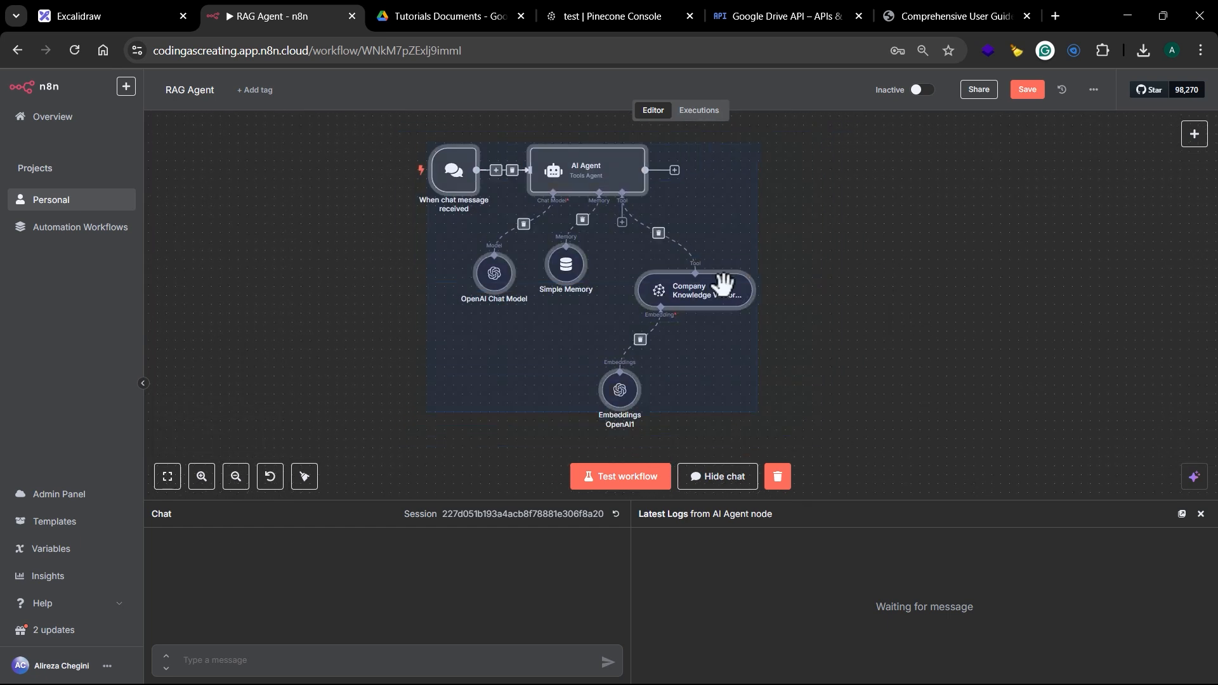
right_click(696, 221)
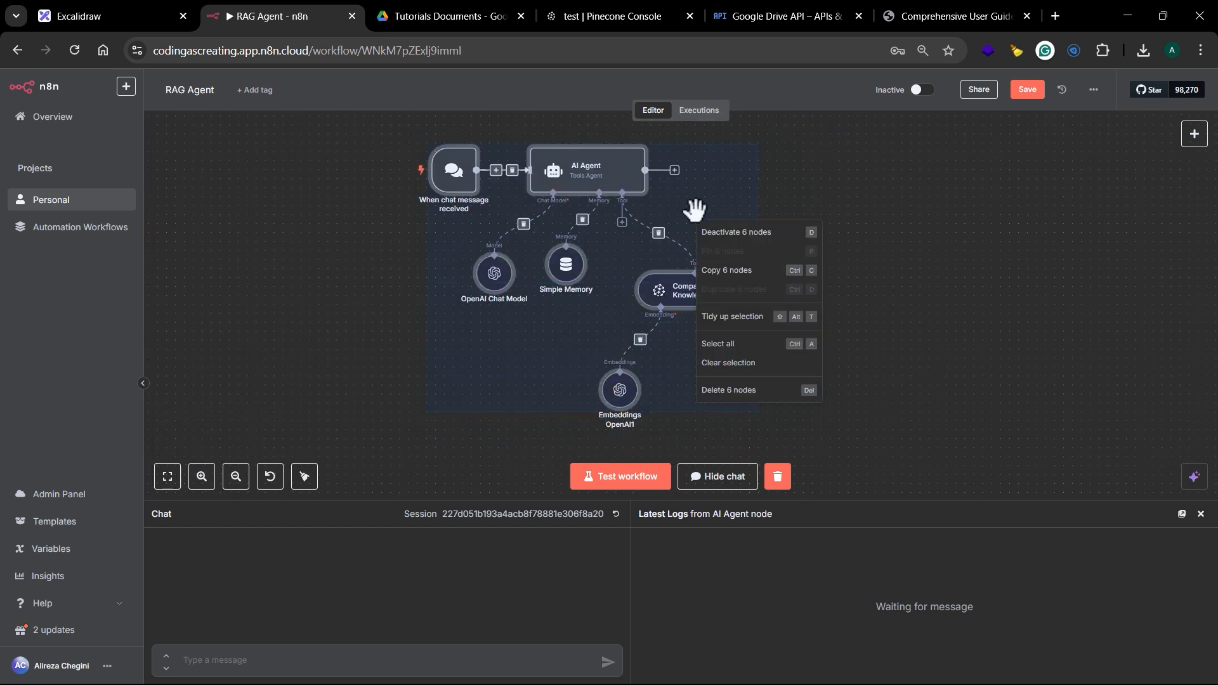
left_click(741, 322)
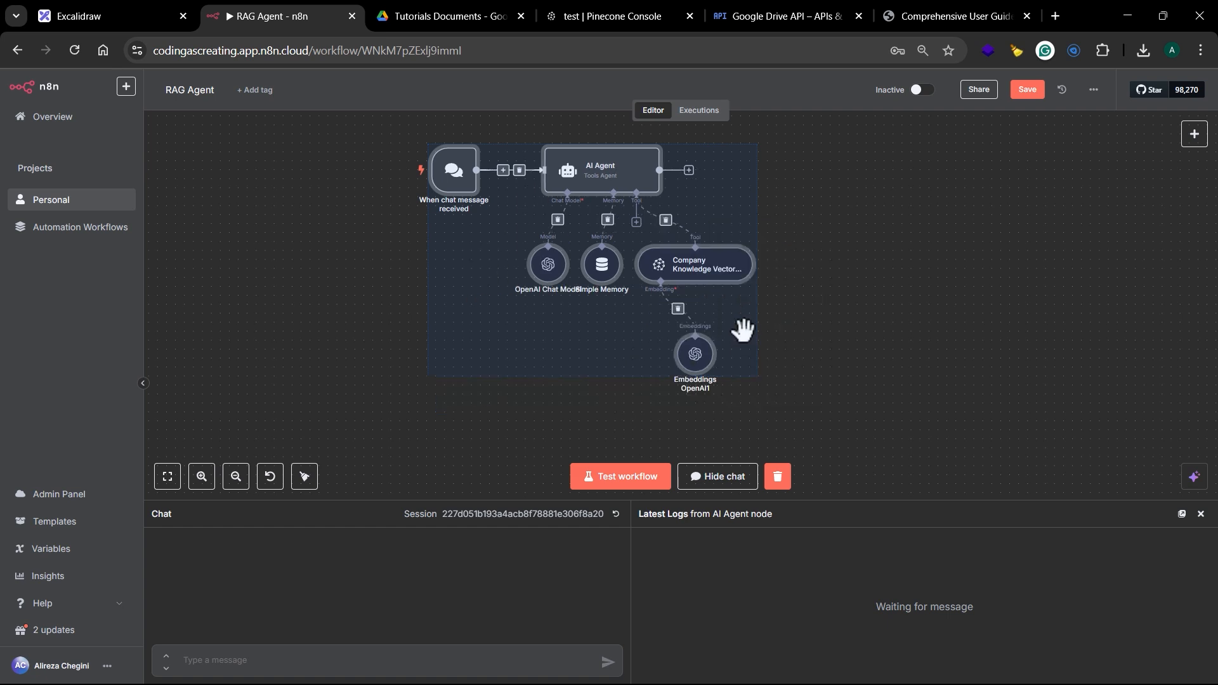
left_click(863, 320)
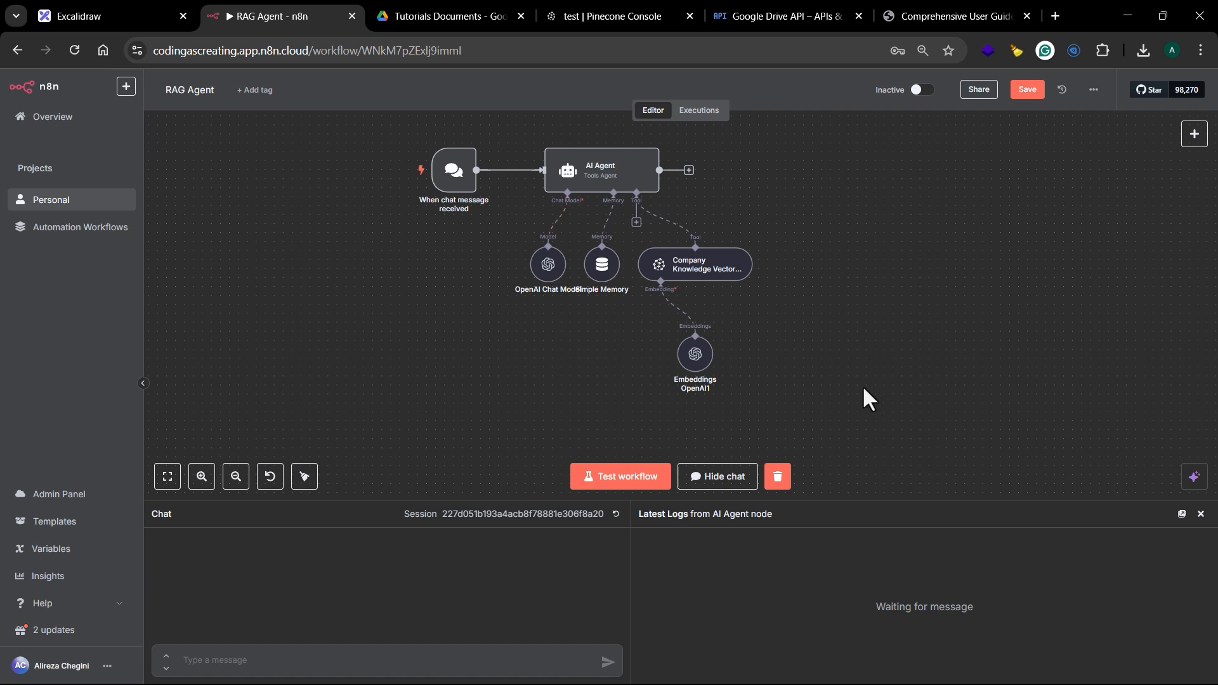
scroll(824, 214, "down", 2)
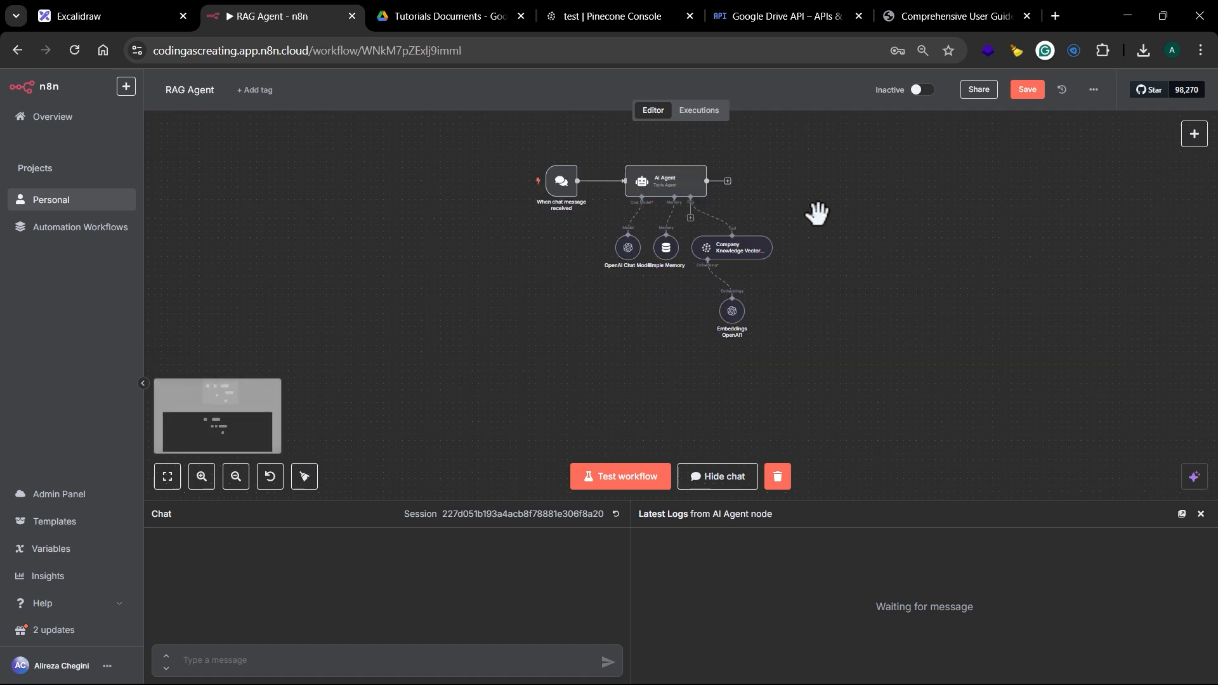
scroll(825, 234, "up", 2)
mouse_move(804, 236)
left_mouse_down()
mouse_move(793, 269)
mouse_move(796, 258)
left_mouse_up()
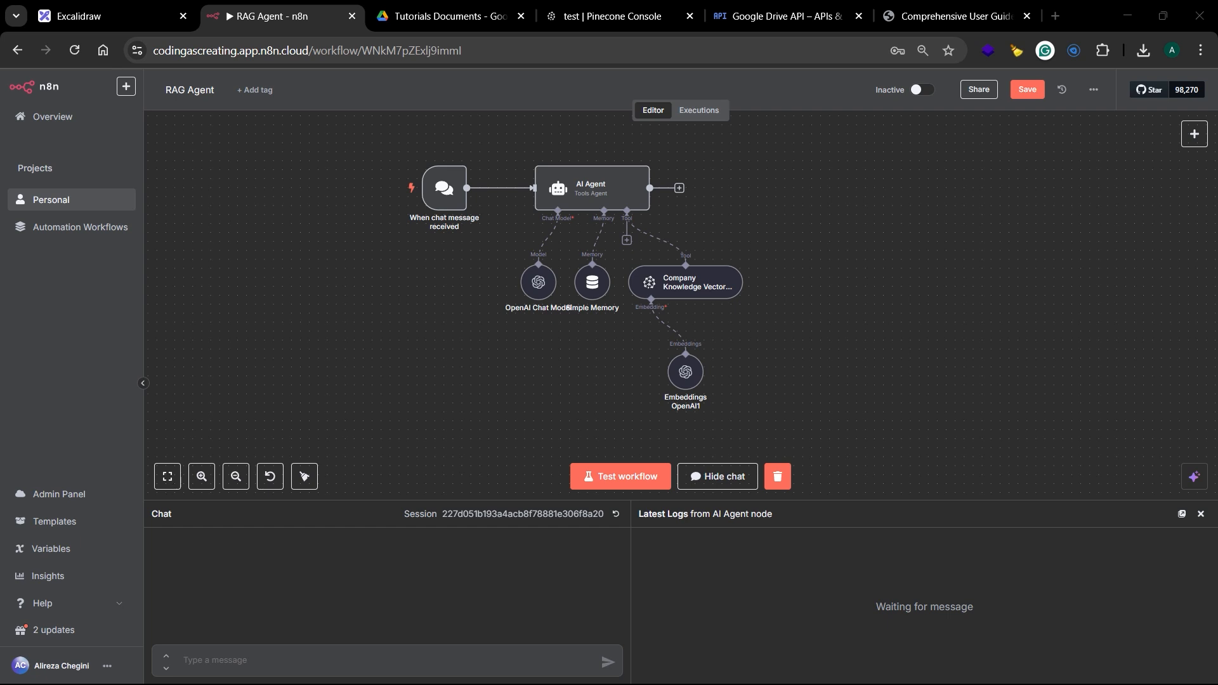
Skim the ticketing system guide PDF and ask the workflow chat "What is the website URL for accessing the ticketing system?".
left_click(364, 663)
left_click(926, 17)
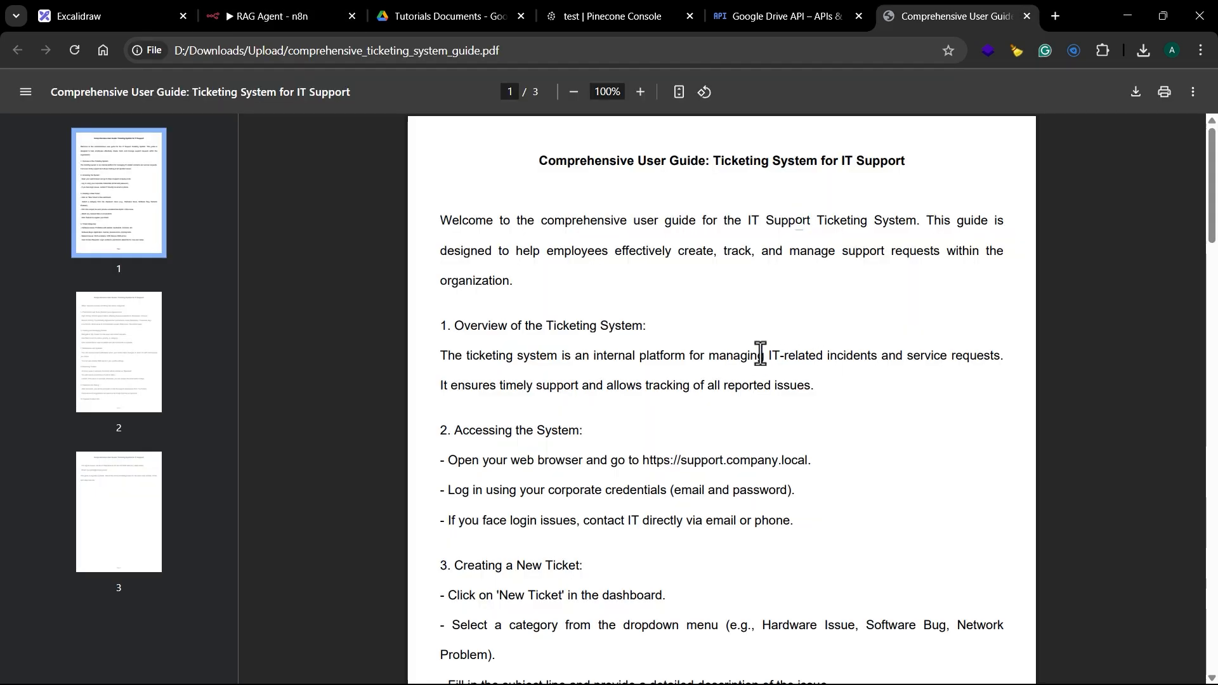
left_click_drag(1210, 184, 1180, 362)
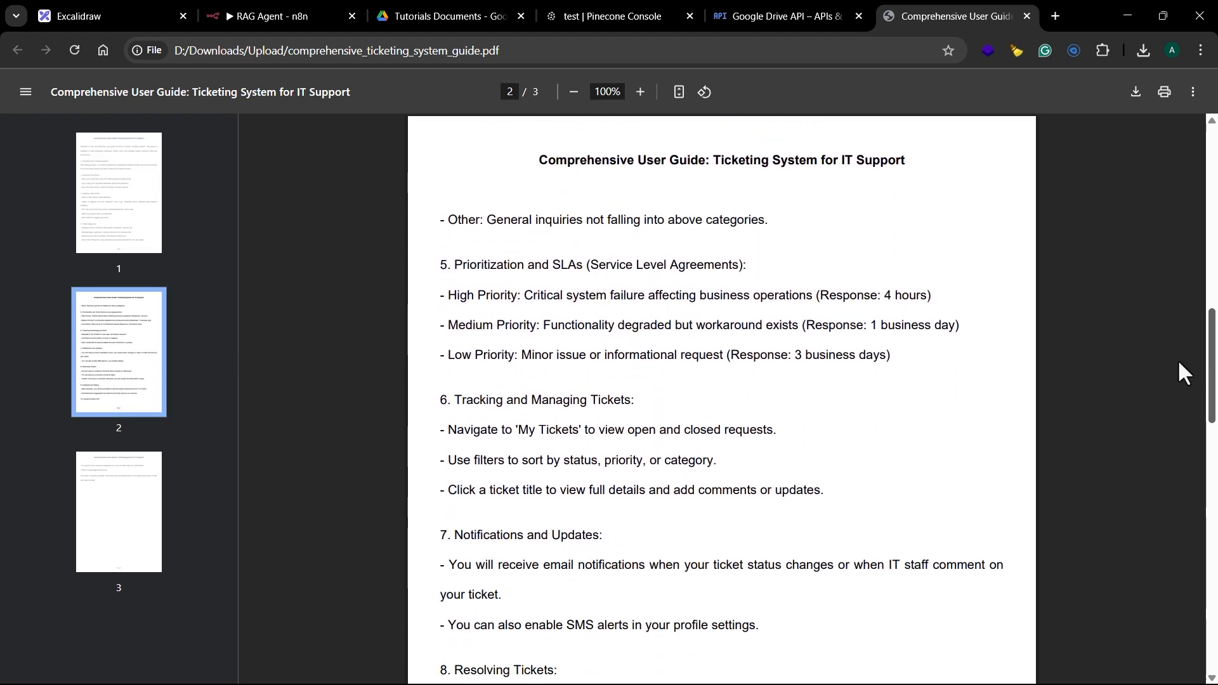
left_click_drag(1179, 361, 1213, 187)
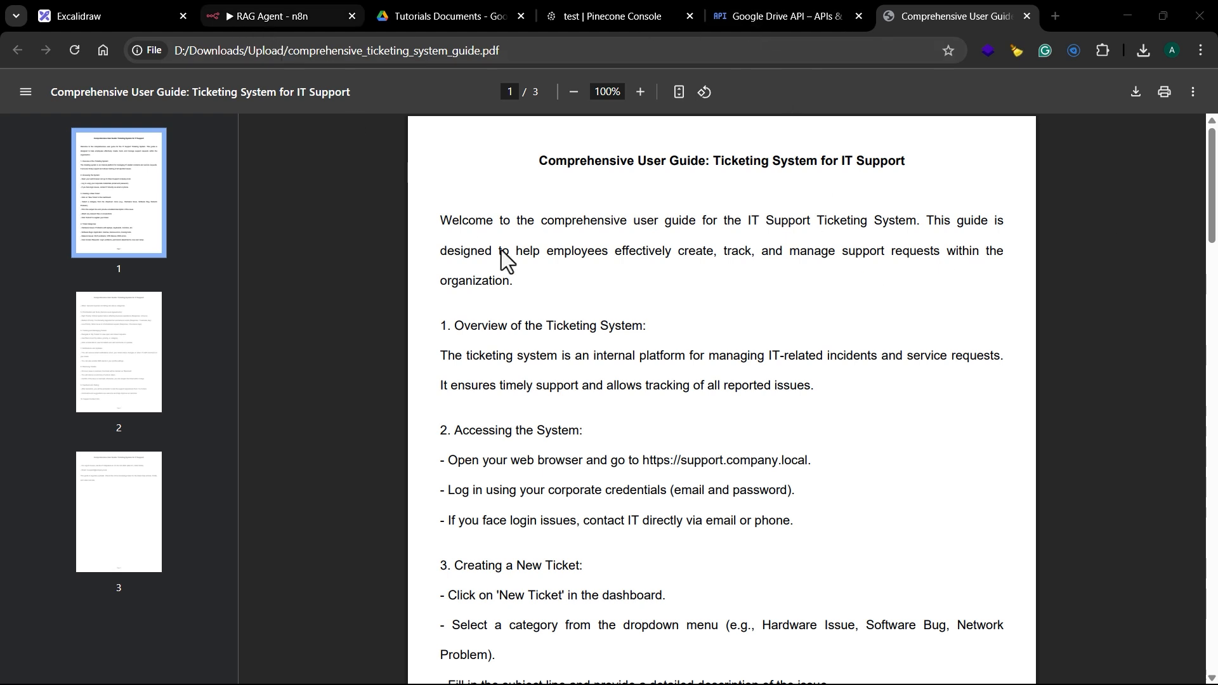
key("ctrl+2")
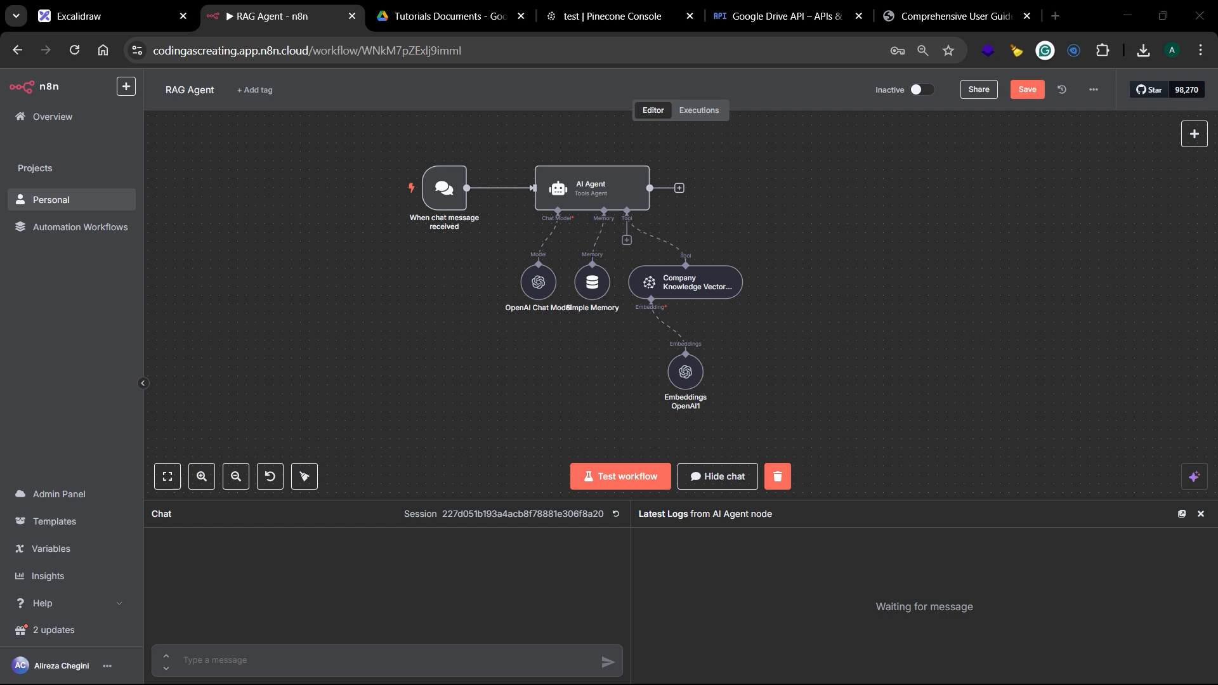
left_click(230, 661)
type("1. What is the website URL for accessing the ticketing system?")
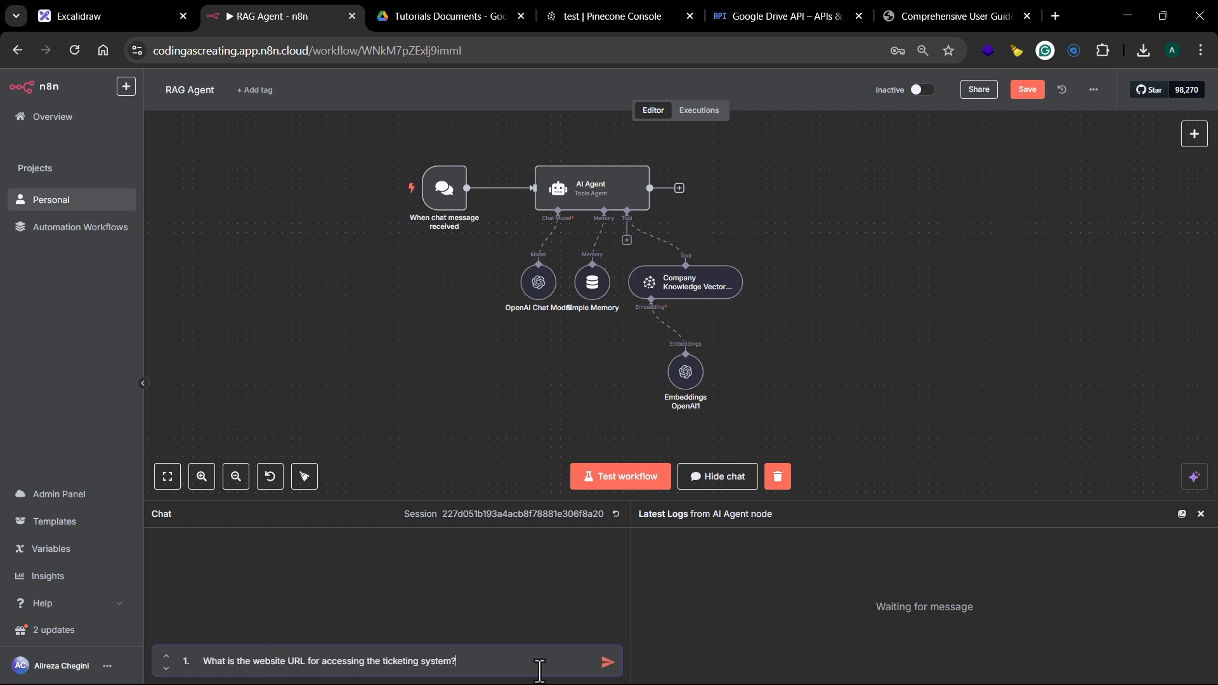
key("Delete")
key("Delete")
key("Delete")
key("Return")
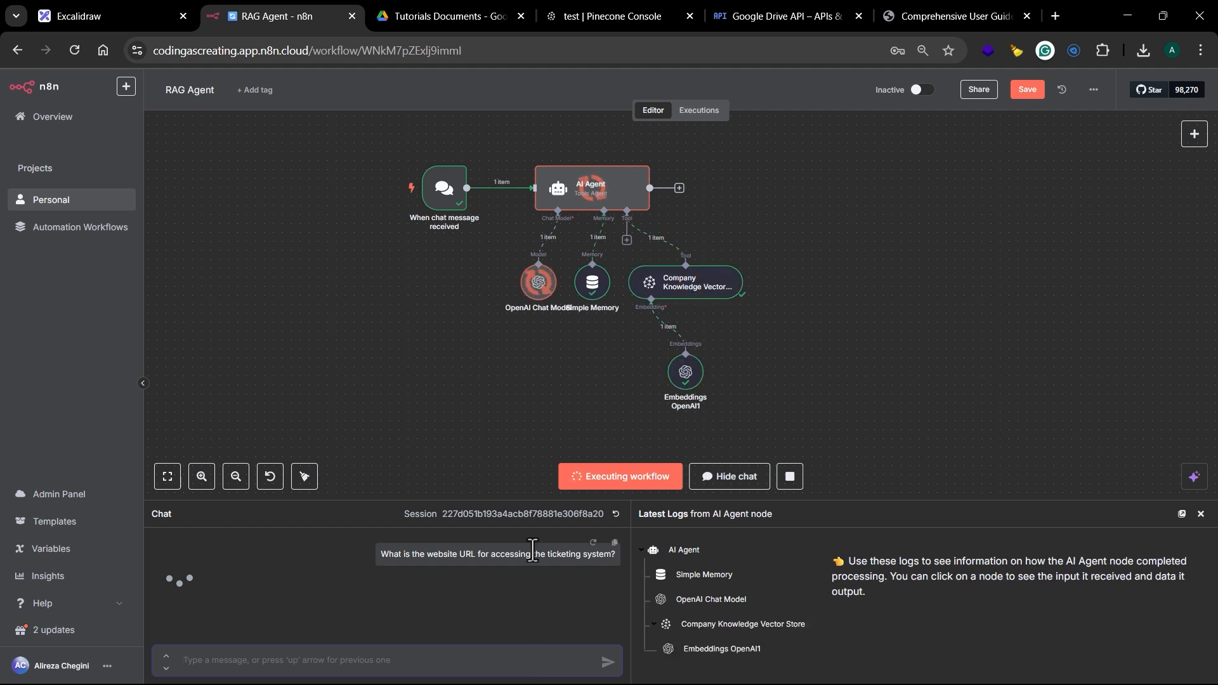
Enlarge the chat area, compare the answer with the PDF guide, and examine the AI Agent's chat model, vector store and memory logs.
left_click_drag(520, 501, 520, 432)
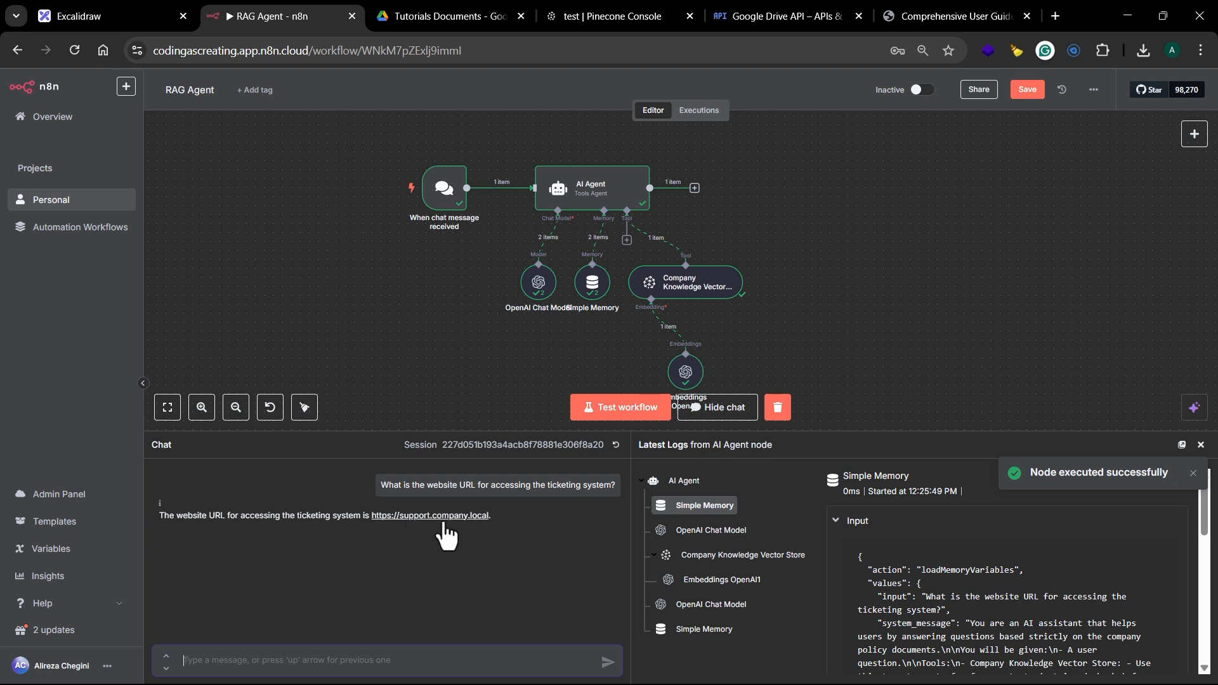
left_click(941, 15)
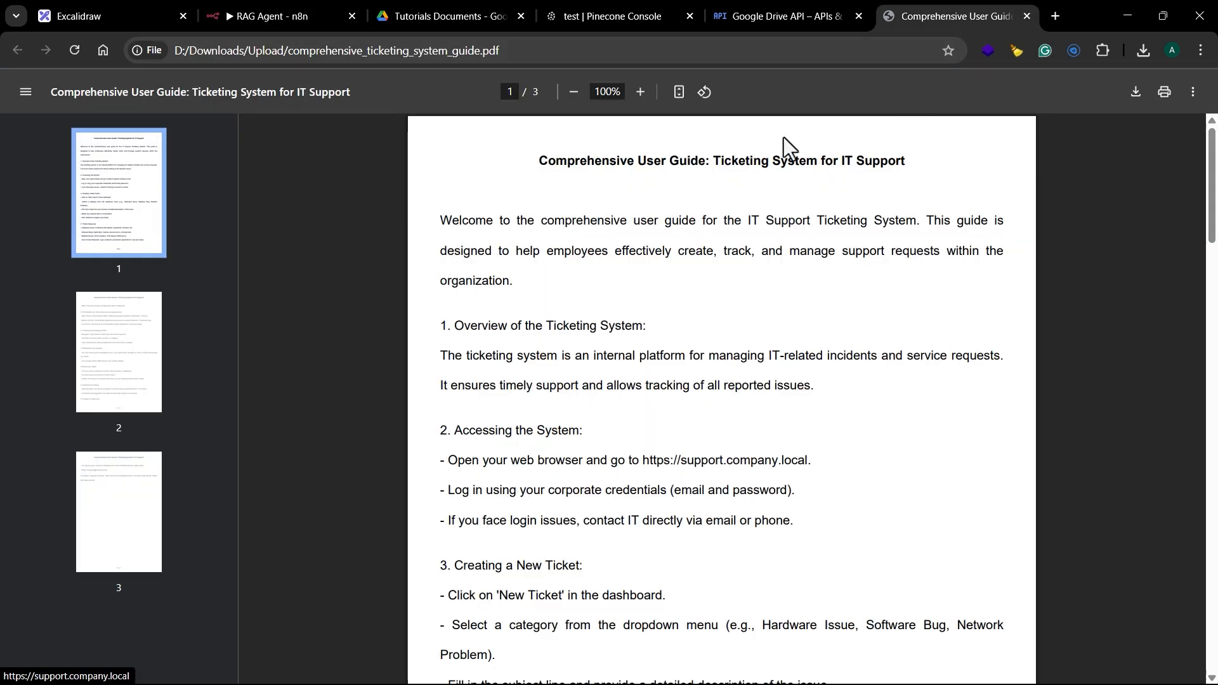
left_click(279, 17)
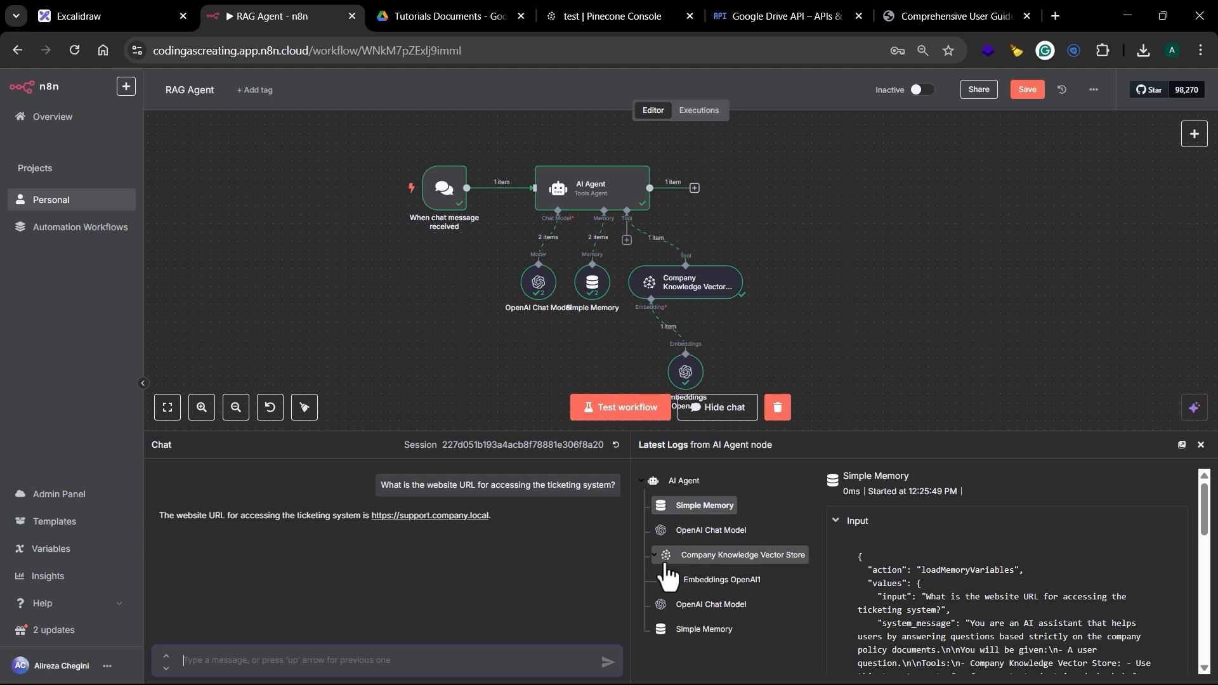
left_click(699, 533)
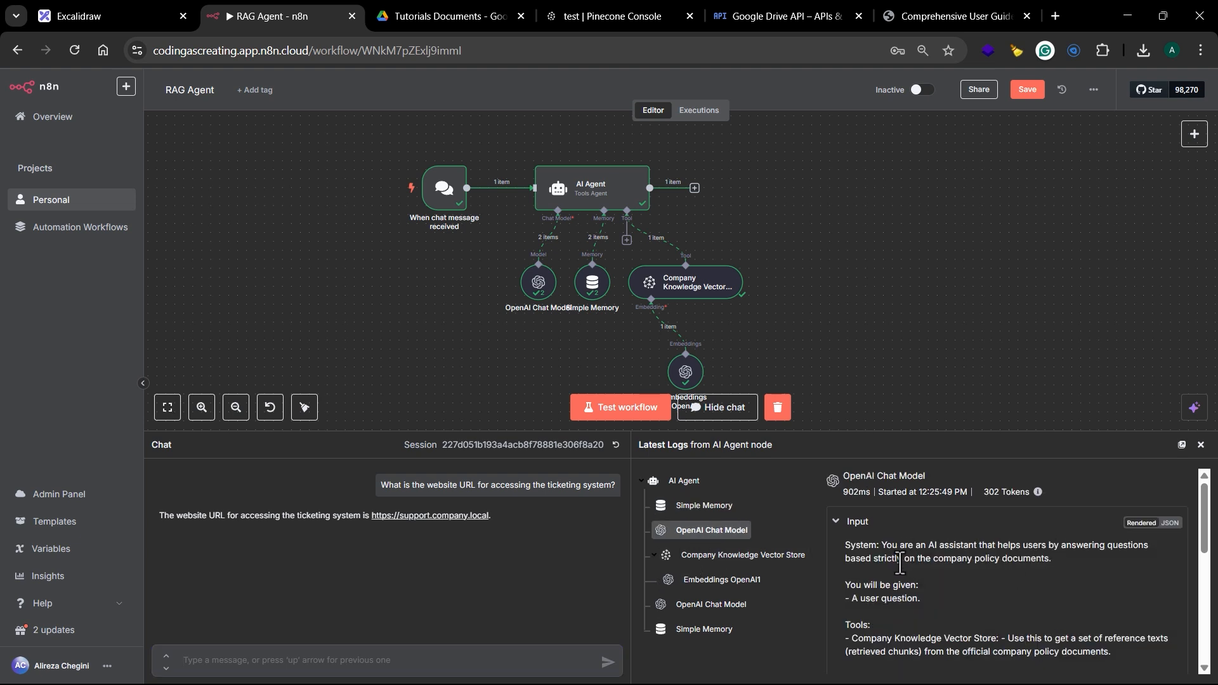
scroll(961, 565, "down", 1)
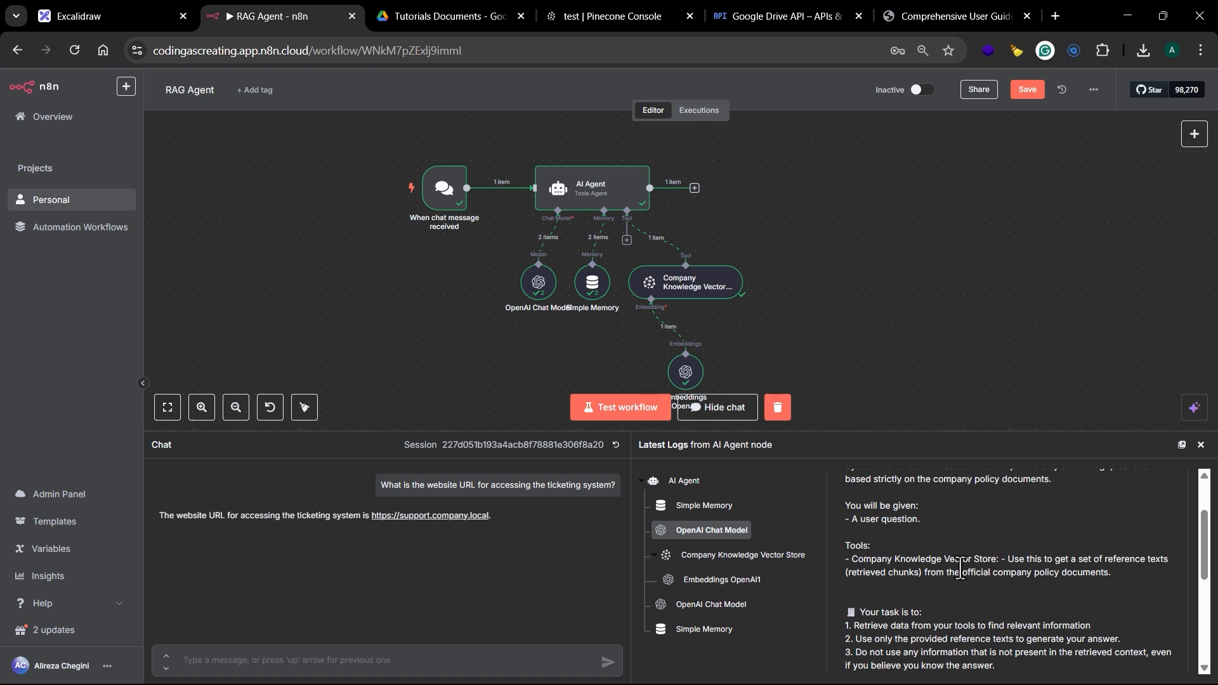
left_click(730, 558)
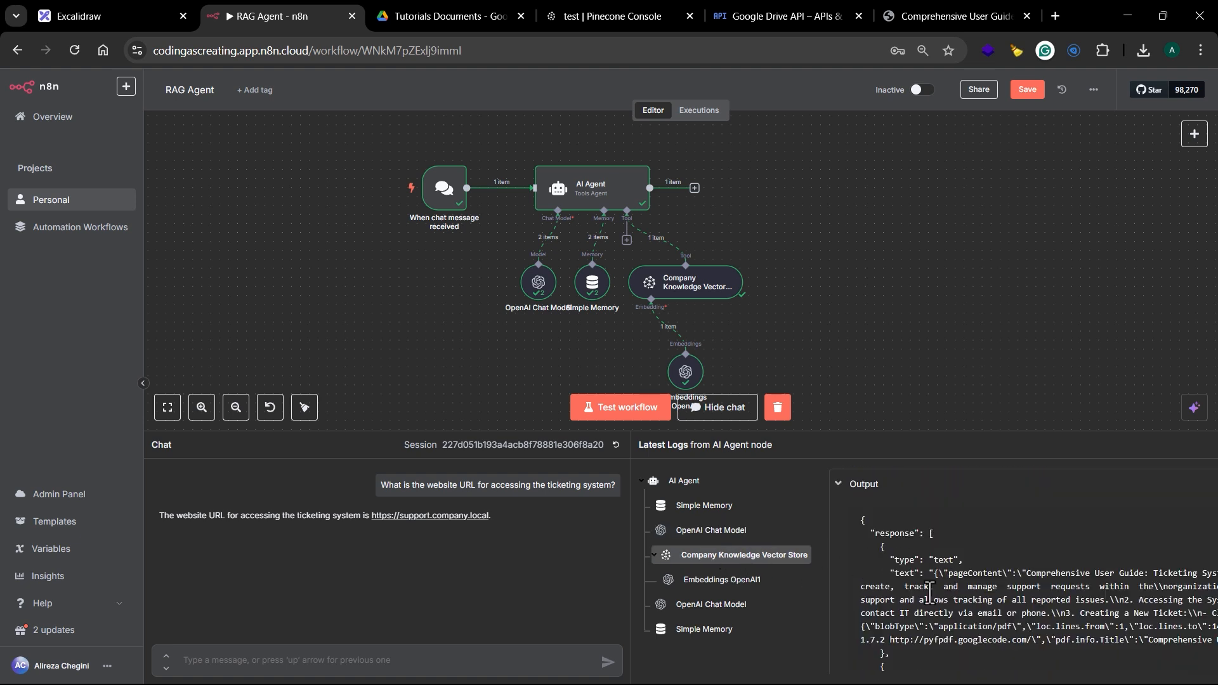
left_click(656, 558)
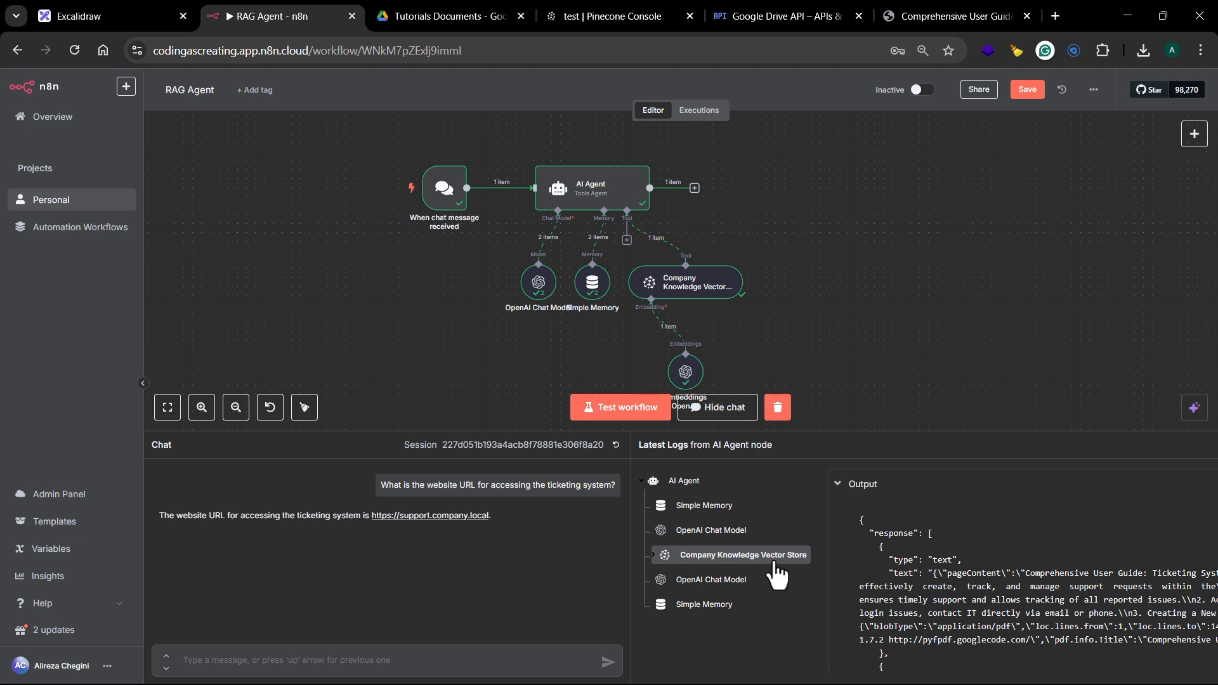
left_click(730, 579)
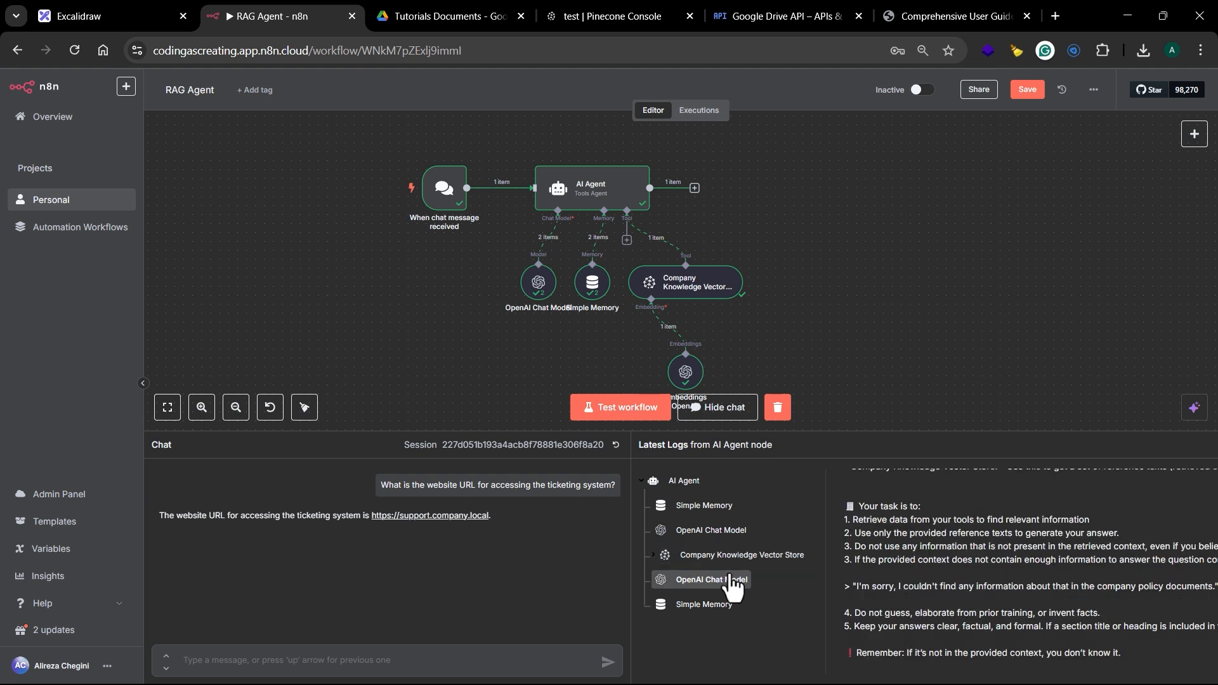
scroll(932, 583, "down", 5)
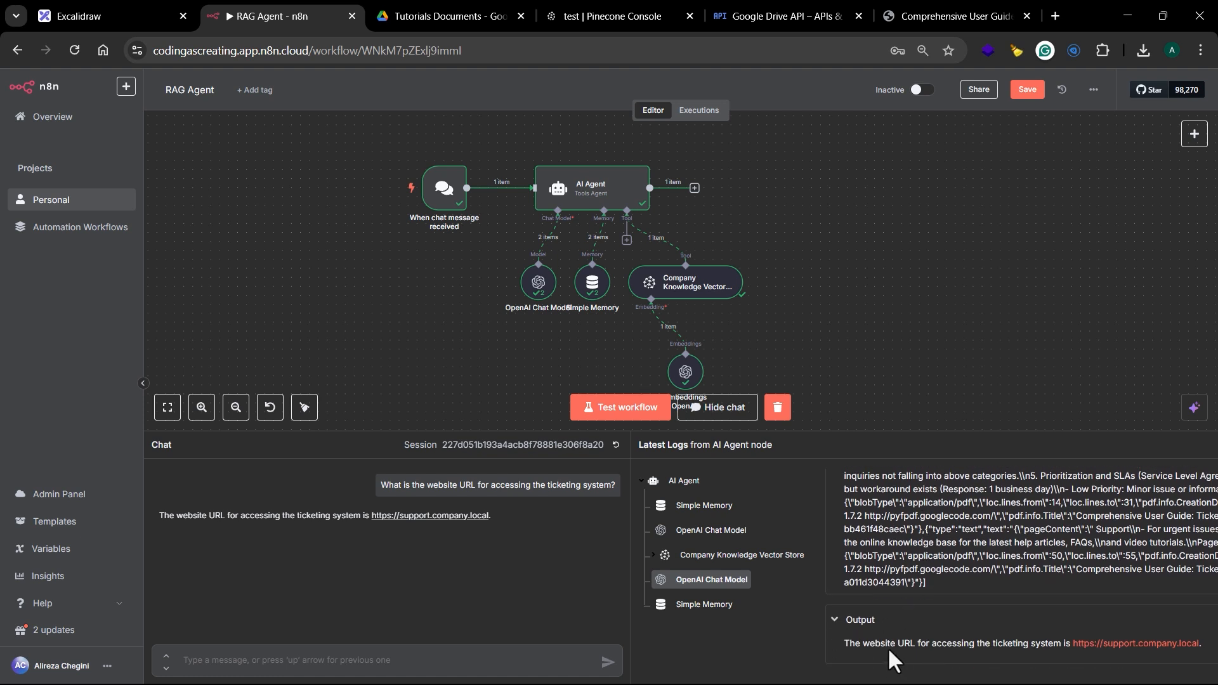
left_click(720, 606)
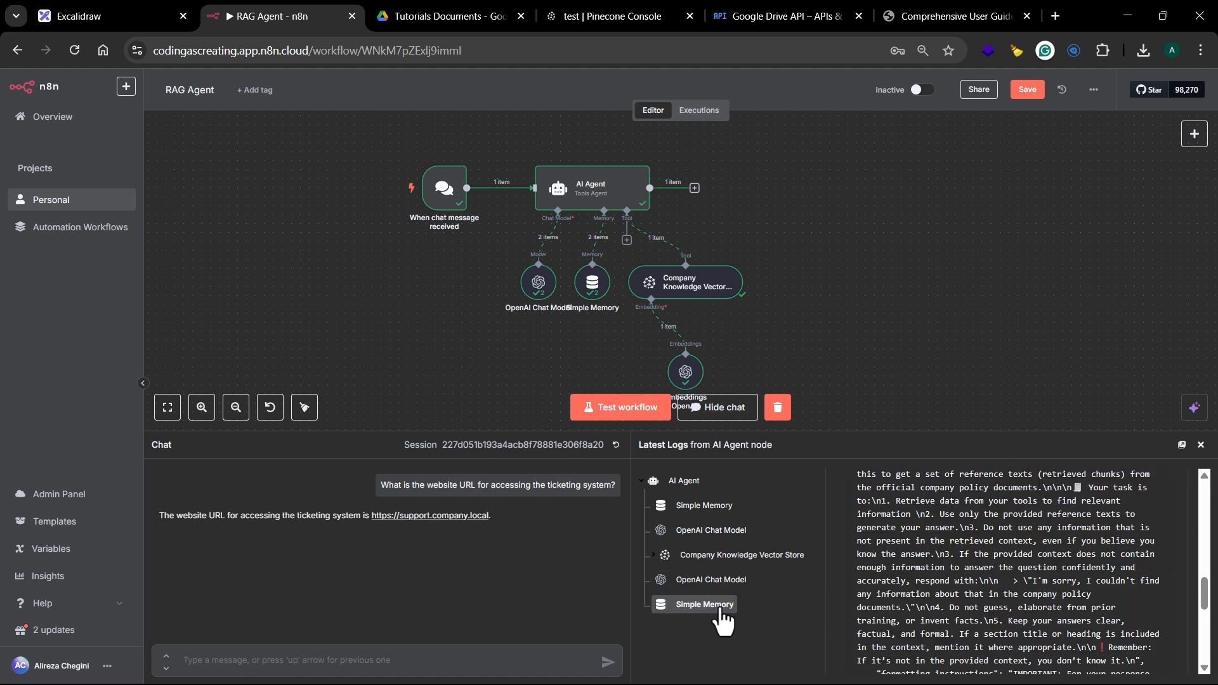
left_click_drag(1204, 552, 1205, 646)
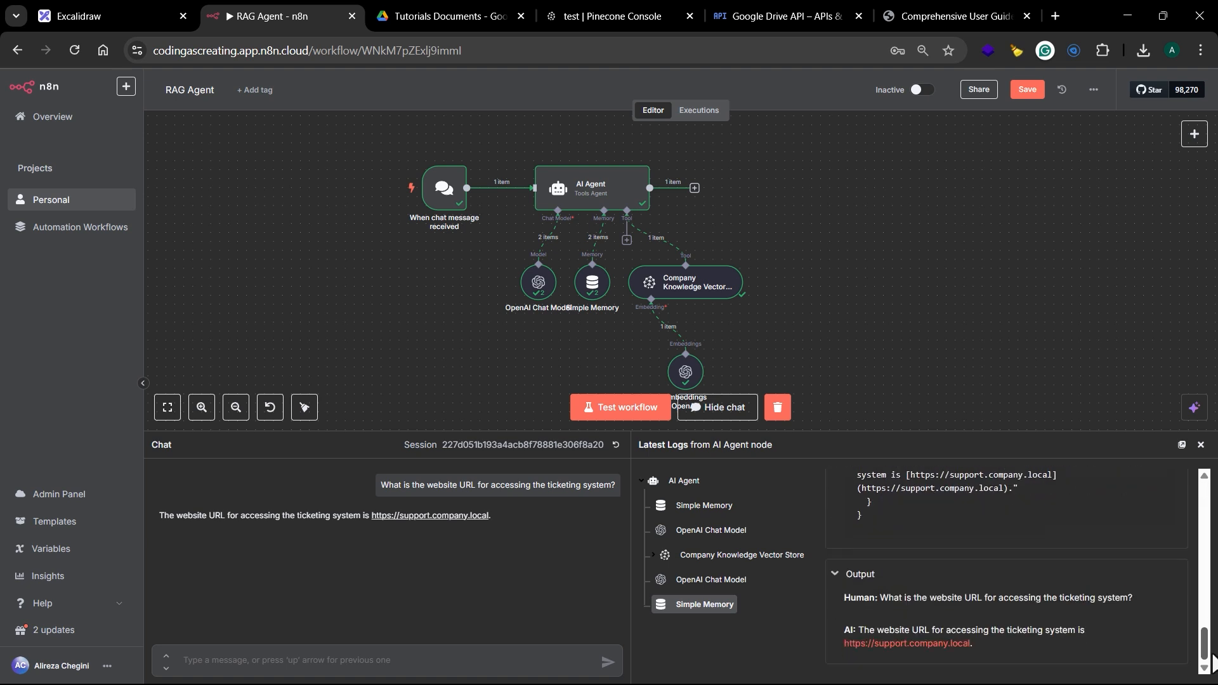
left_click(692, 486)
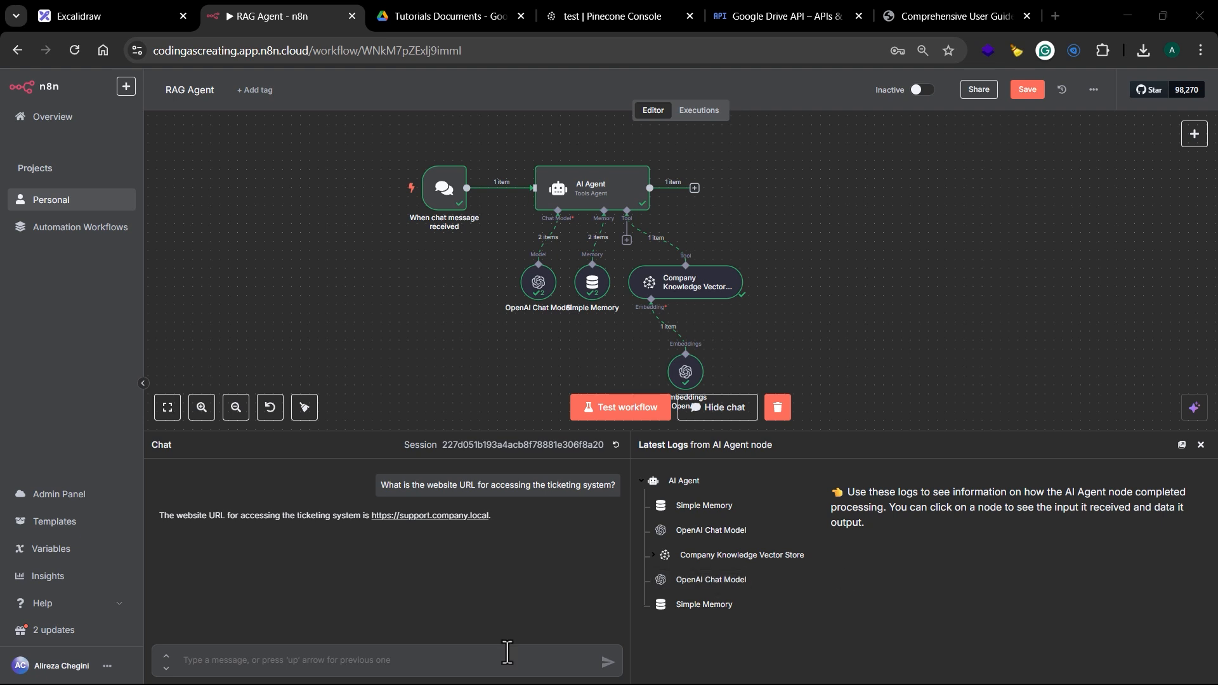
Consult the Prioritization and SLAs section of the PDF guide and ask the workflow chat "What is the SLA for a high-priority issue?".
left_click(983, 15)
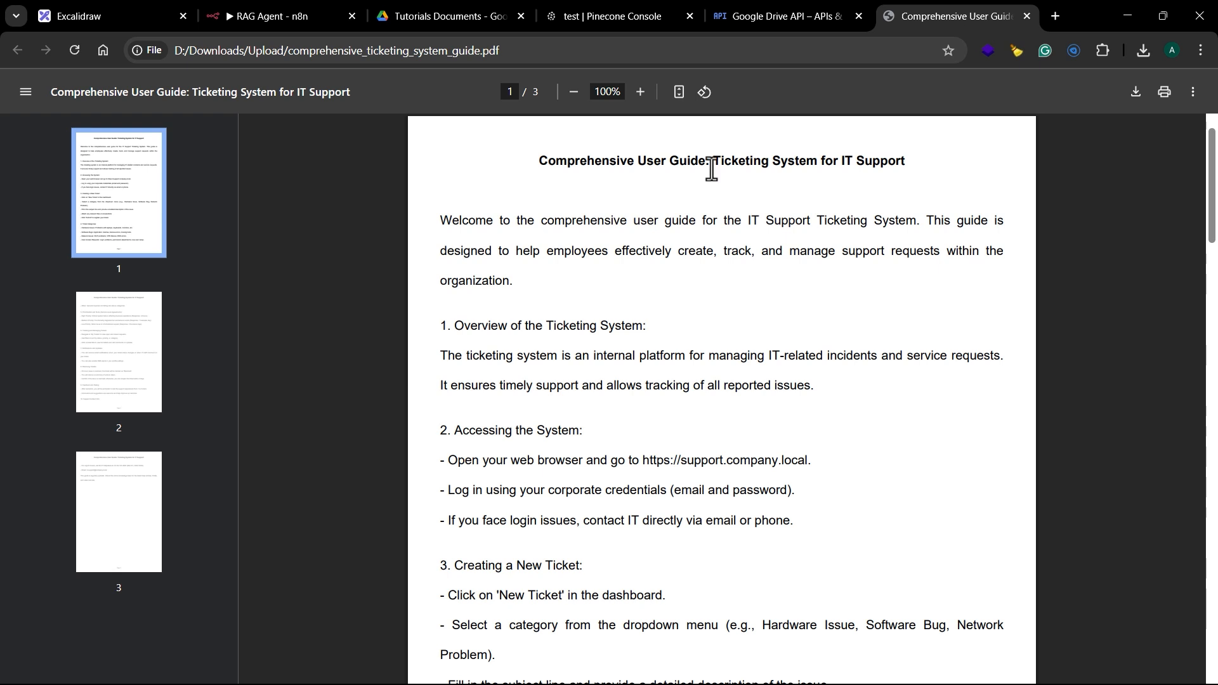
scroll(704, 435, "down", 9)
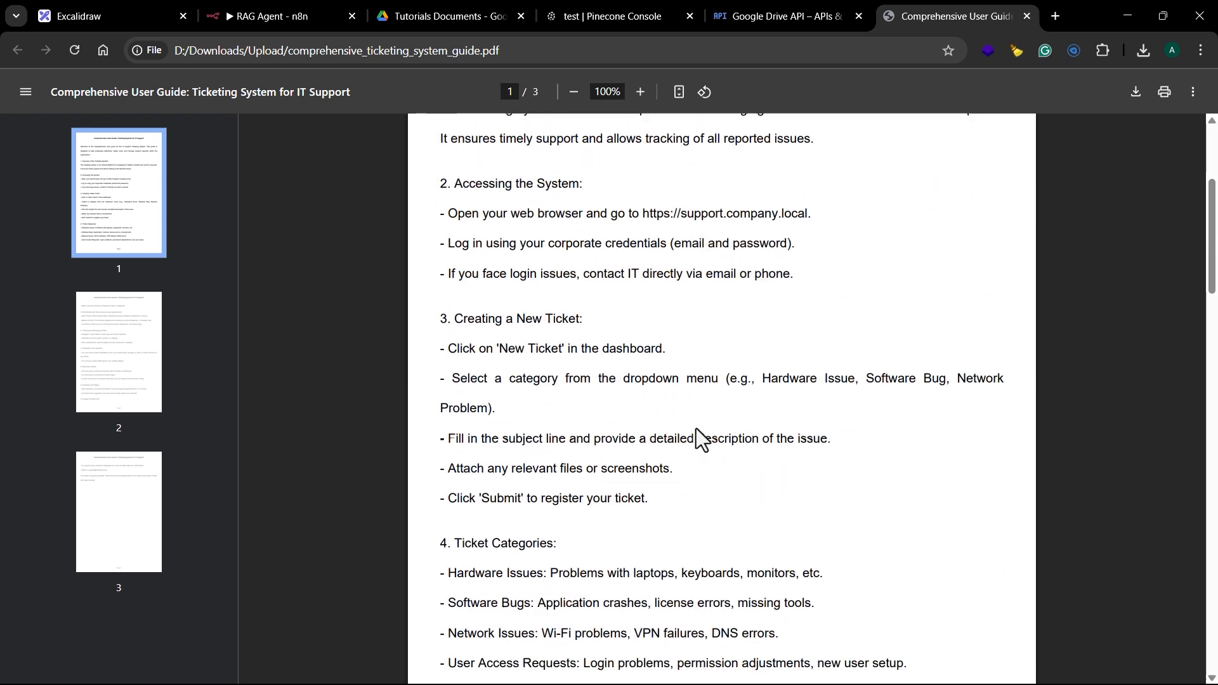
scroll(691, 424, "down", 2)
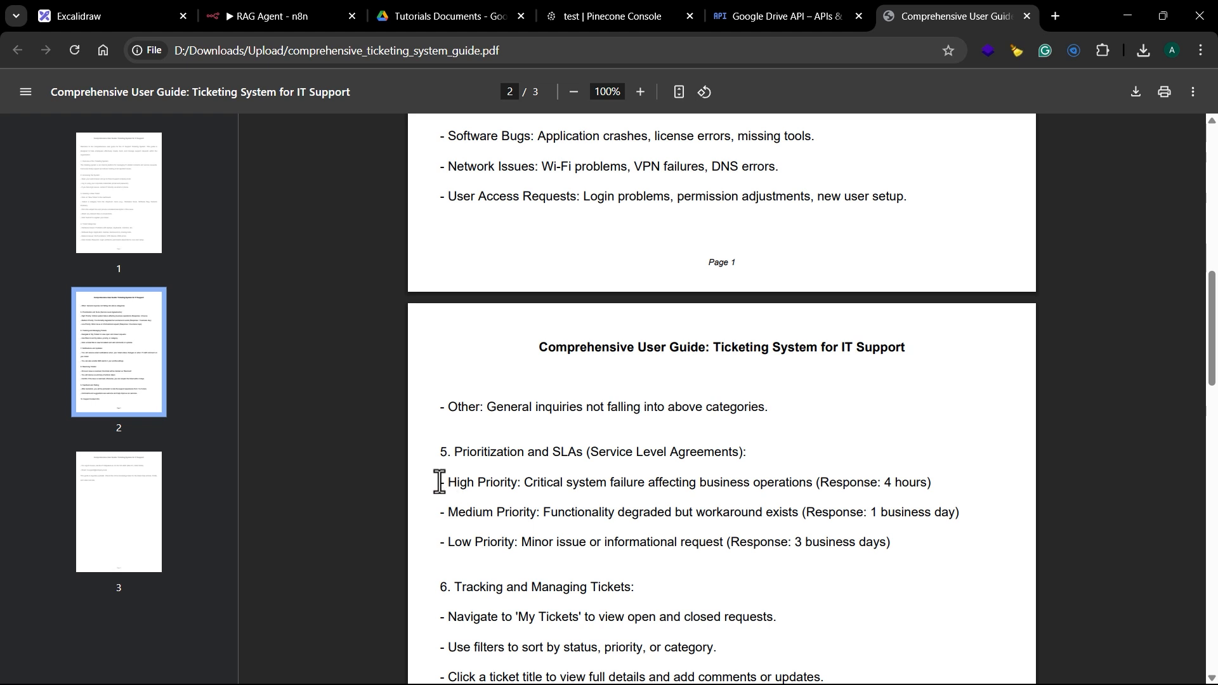
left_click(281, 15)
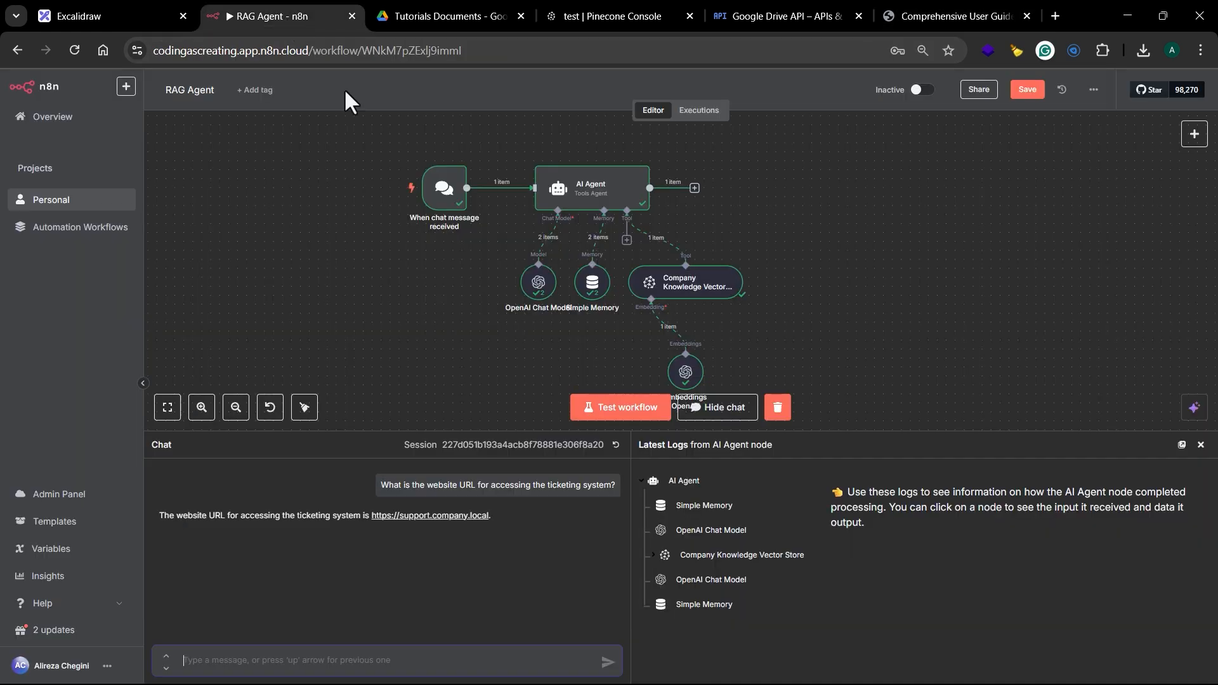
left_click(328, 663)
type("5. What is the SLA for a high-priority issue?")
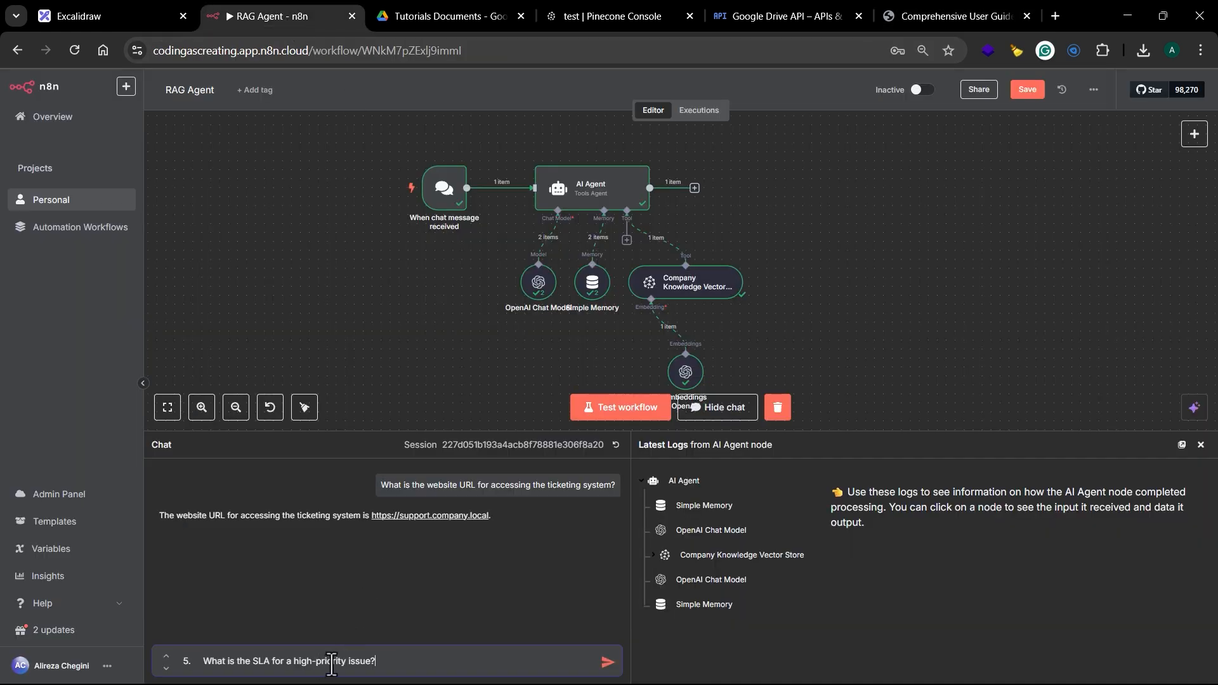
left_click(203, 660)
key("BackSpace")
key("BackSpace")
key("BackSpace")
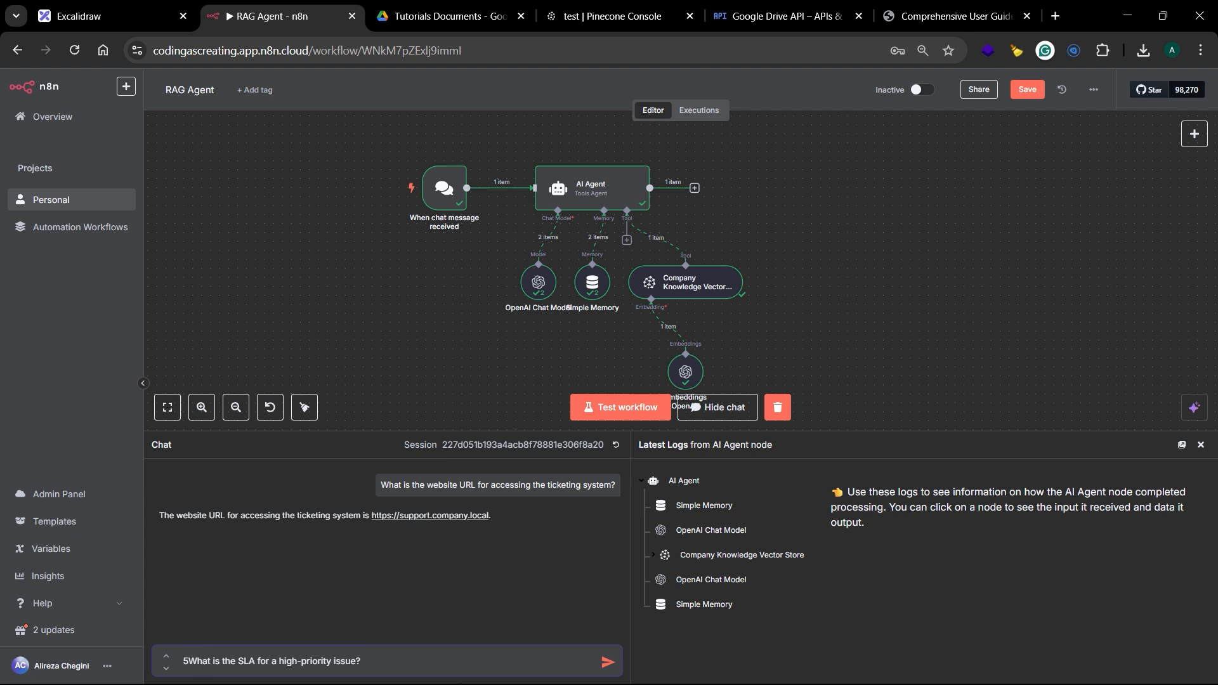
left_click(603, 662)
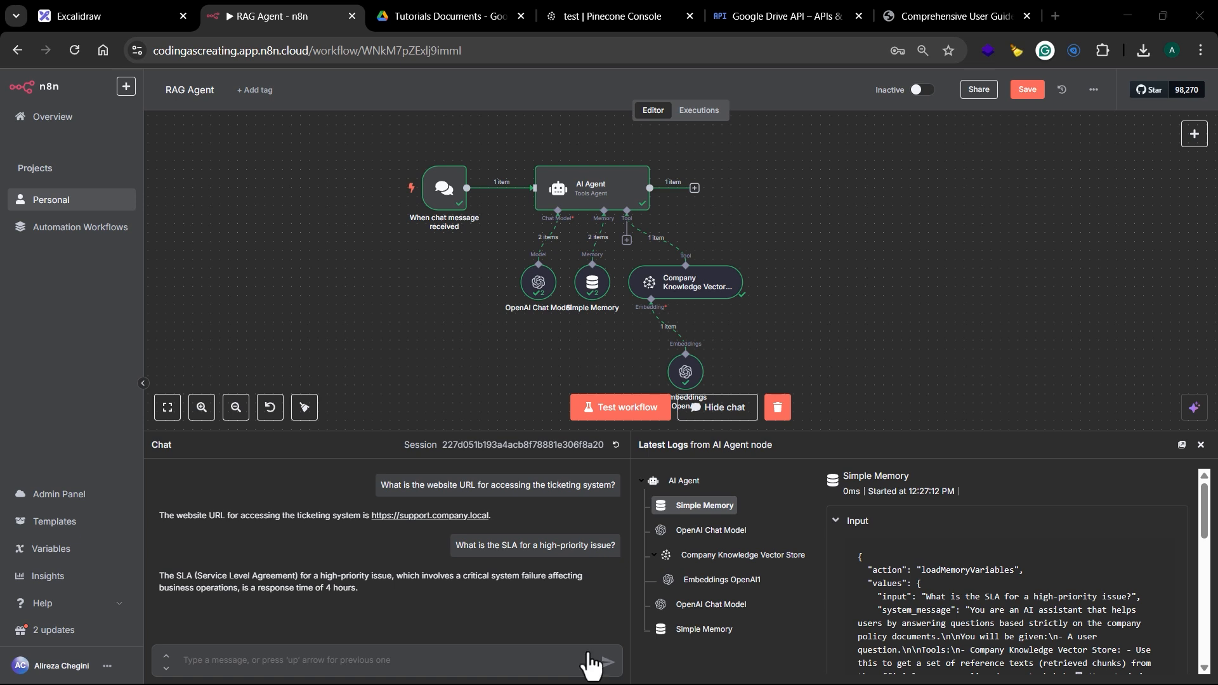
Ask the chat "Who is the head of the IT department responsible for the ticketing system?" and reopen the PDF guide to check the answer.
left_click(315, 663)
type("Who is the head of the IT department responsible for the ticketing system?")
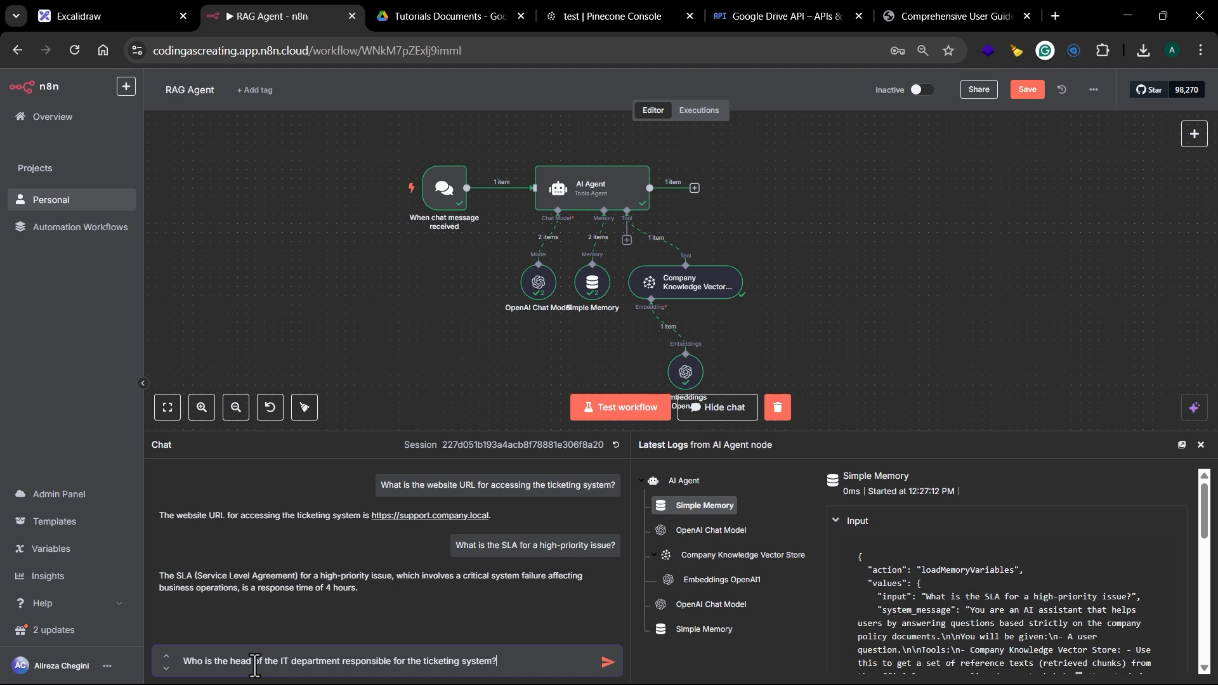
left_click(607, 663)
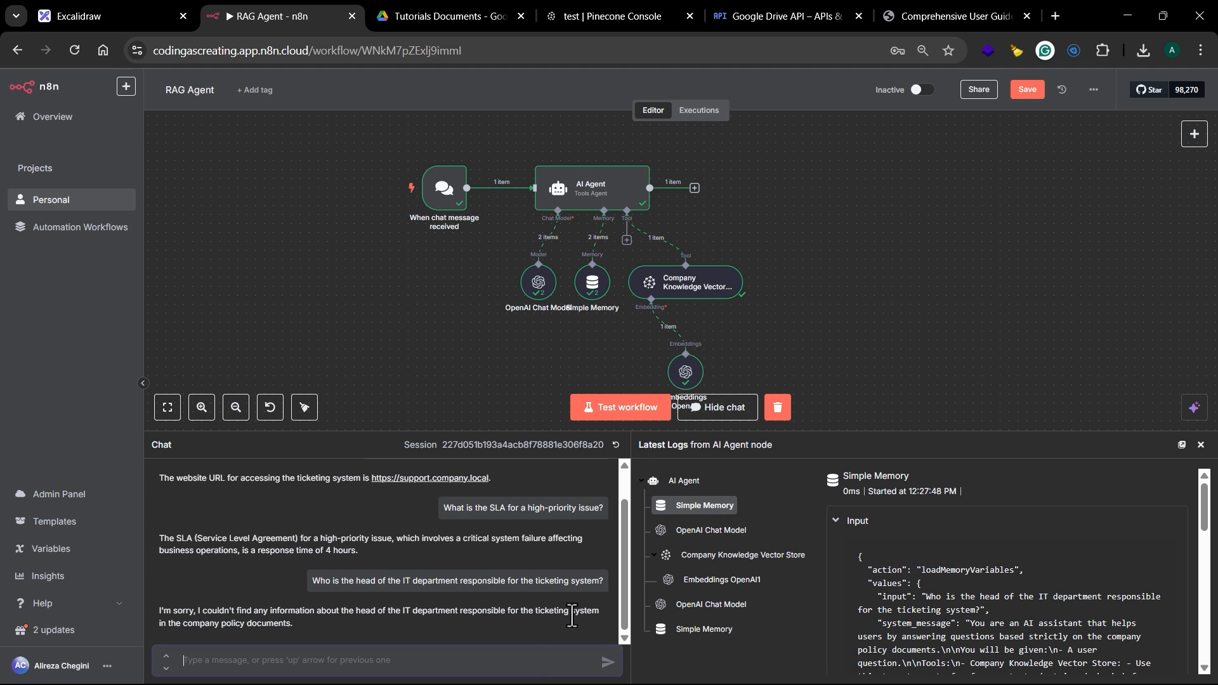
left_click(962, 16)
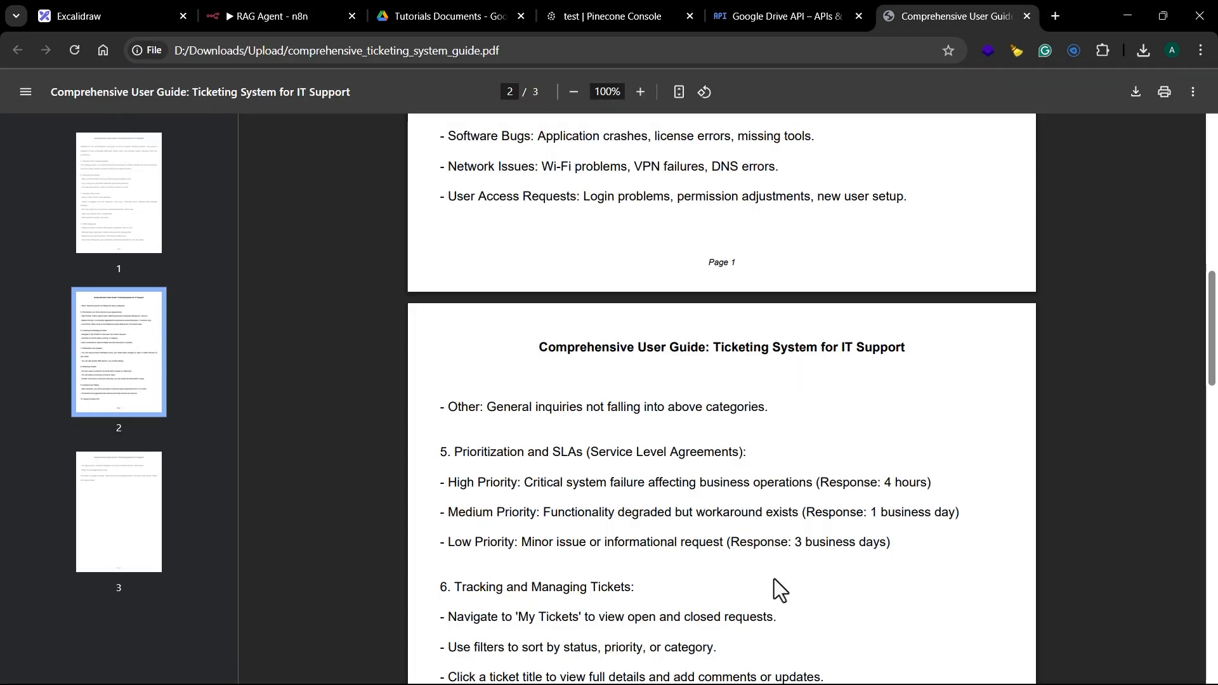
Check the Support Contact Info section of the PDF guide and ask the workflow chat "What is the IT Helpdesk phone number?".
scroll(761, 558, "down", 1)
scroll(755, 533, "down", 11)
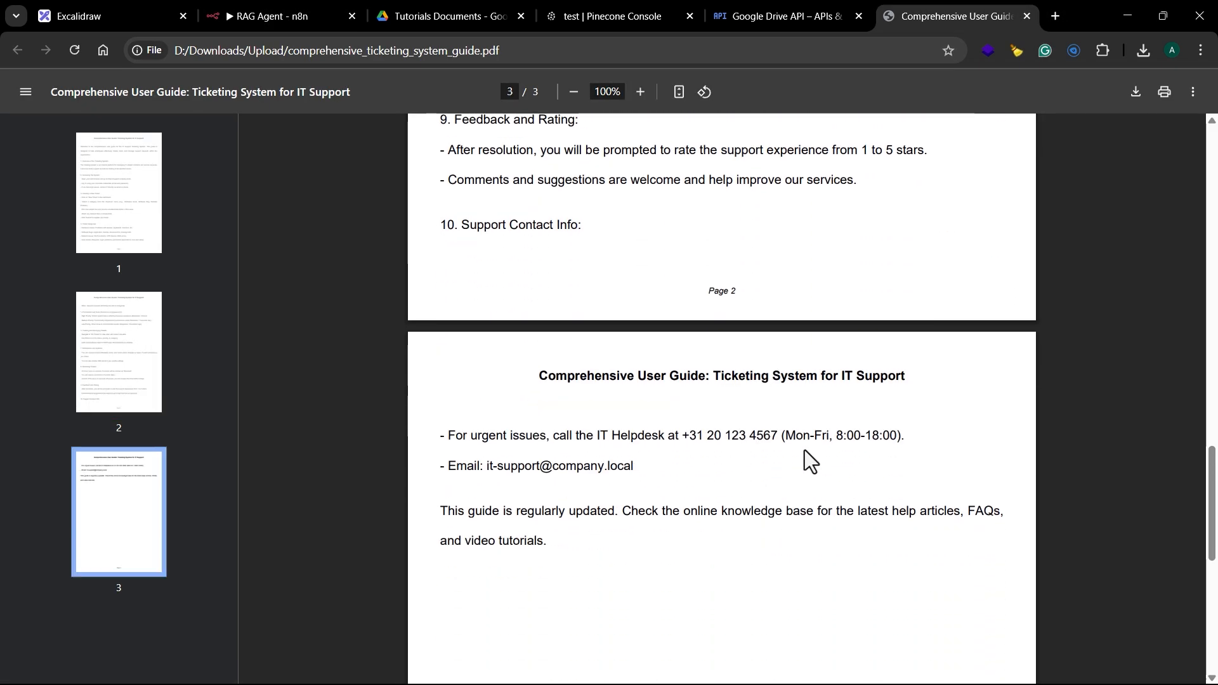
left_click(242, 11)
type("10. What is the IT Helpdesk phone number?")
left_click(202, 661)
key("BackSpace")
key("BackSpace")
key("BackSpace")
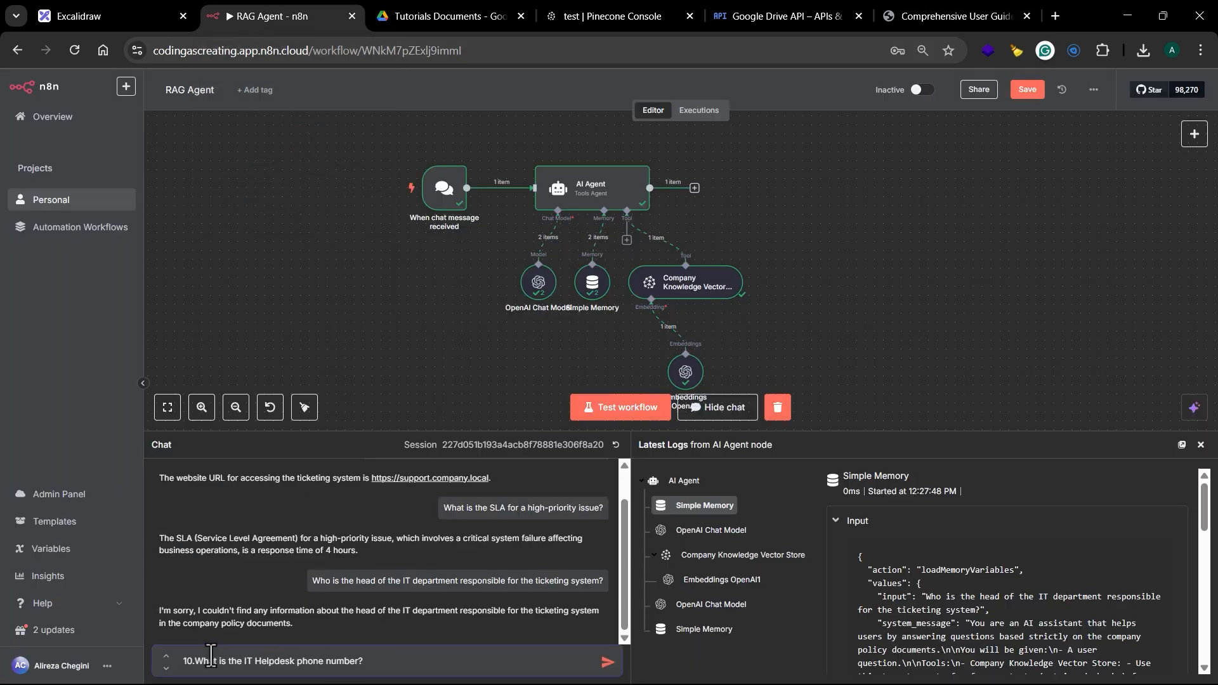
key("BackSpace")
left_click(606, 661)
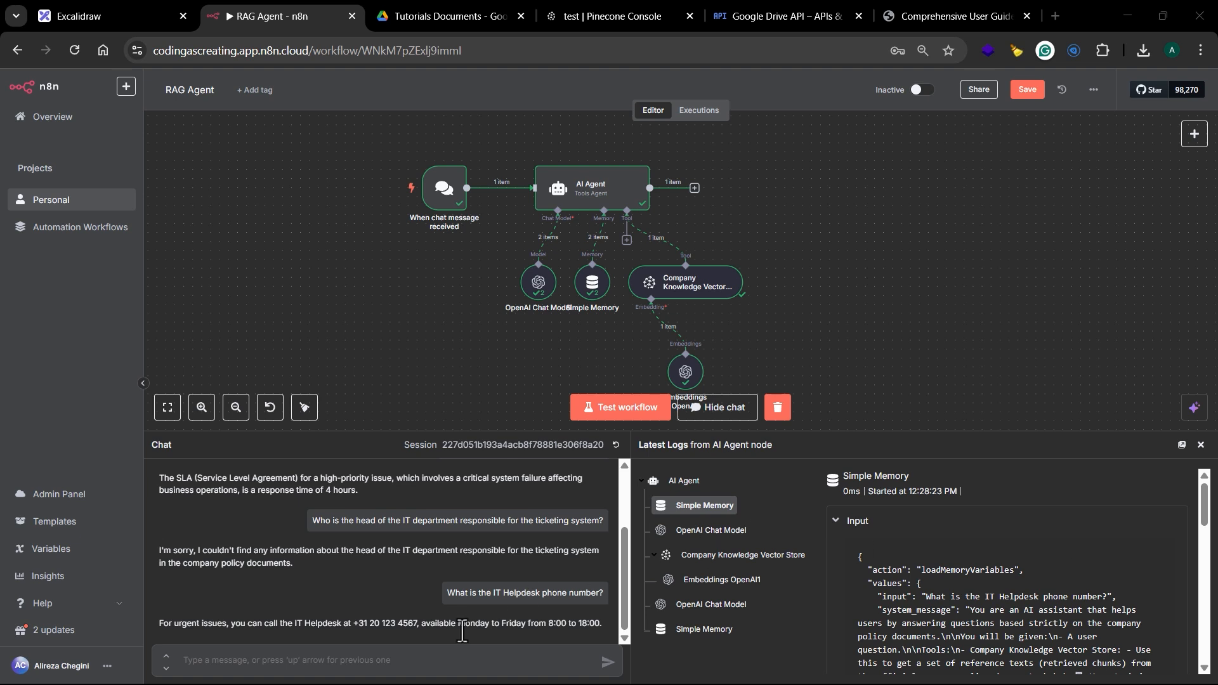
Ask the workflow chat "What programming language is used to develop the ticketing system backend?".
left_click(404, 657)
type("What programming language is used to develop the ticketing system backend?")
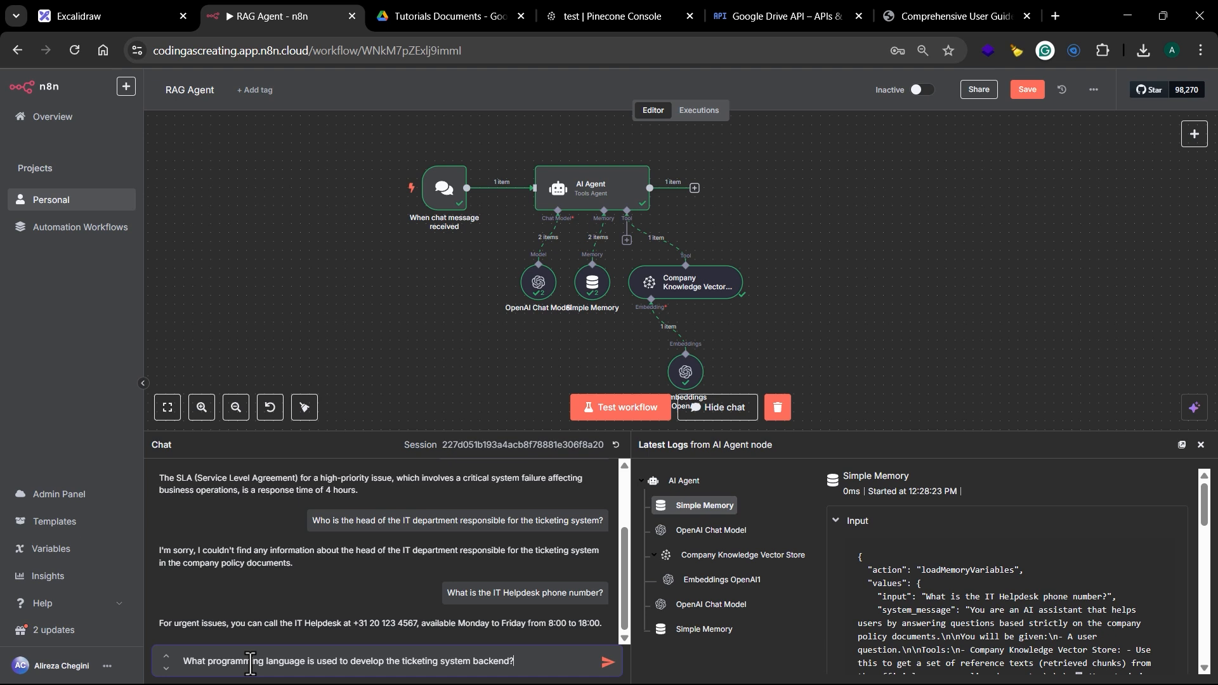
left_click(601, 662)
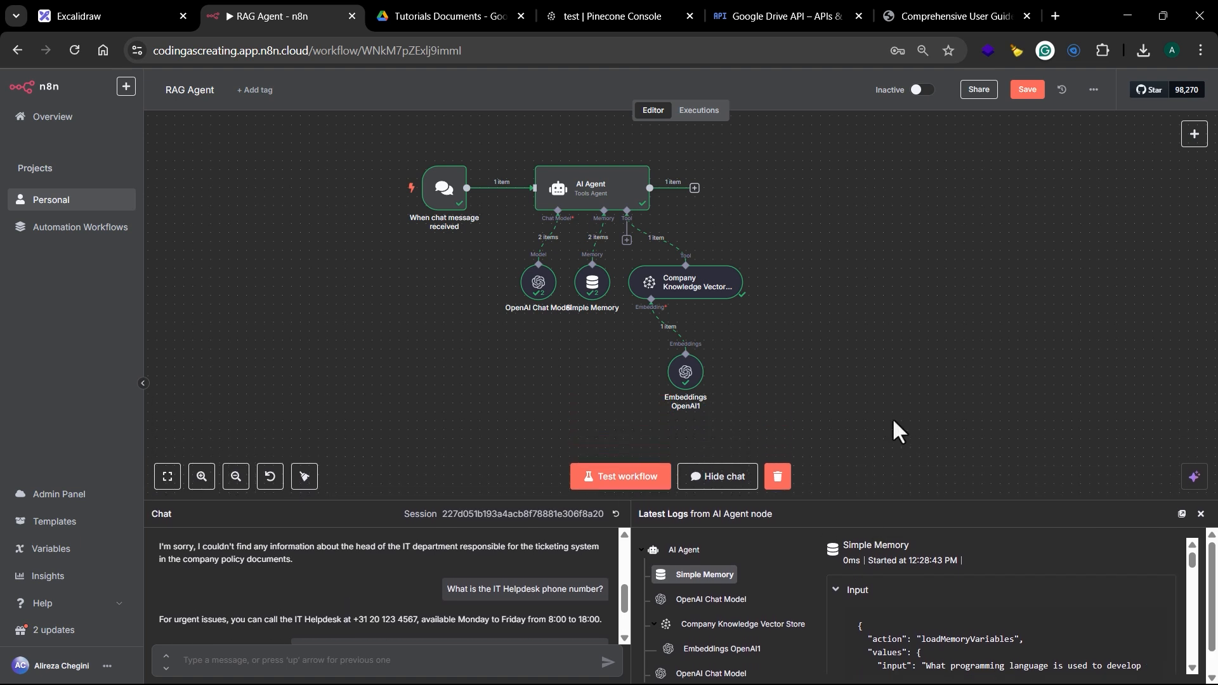
scroll(824, 194, "up", 7)
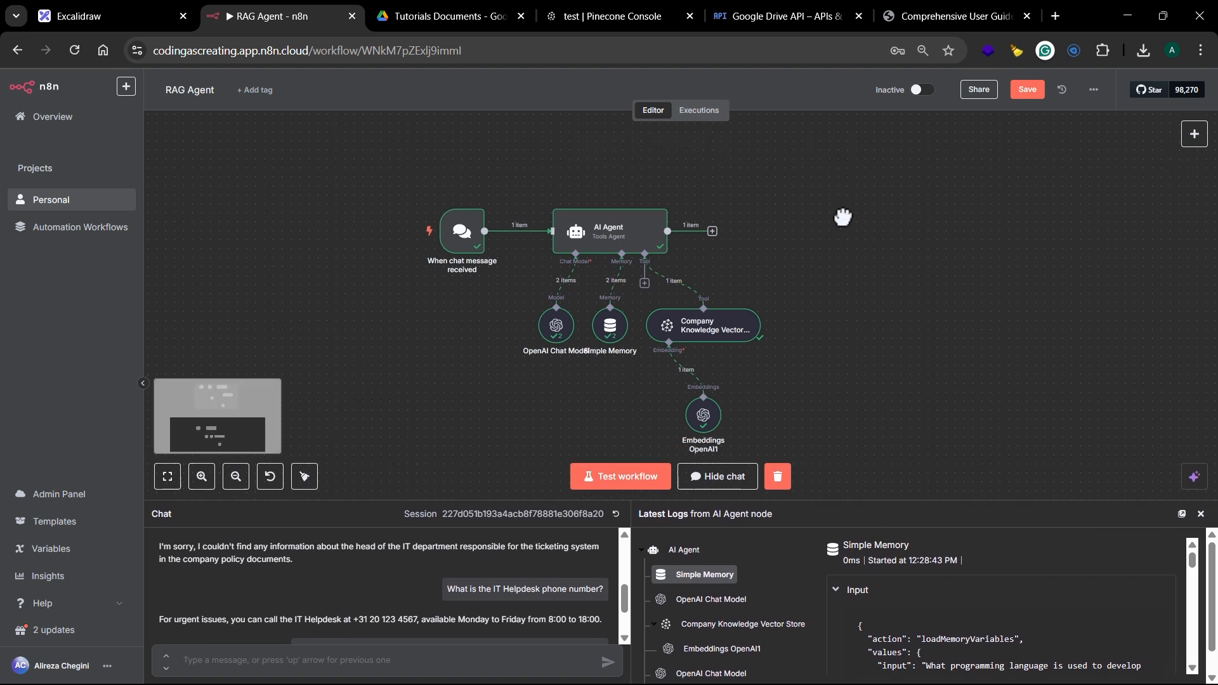
left_click_drag(1001, 225, 987, 291)
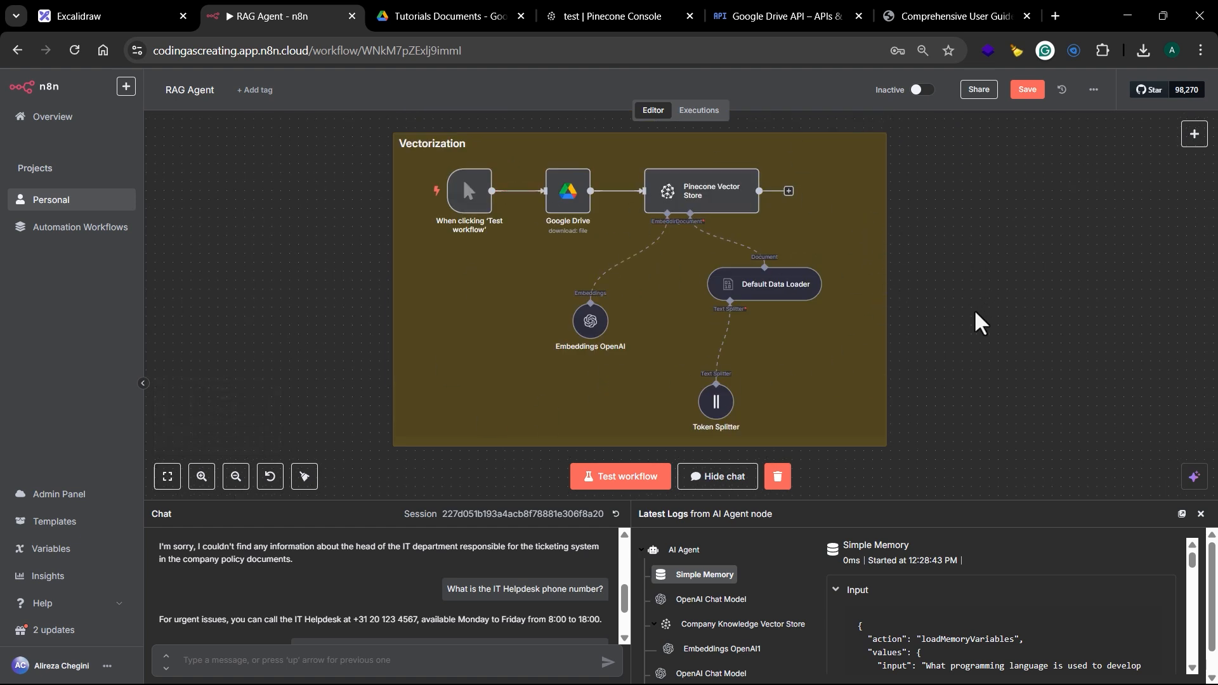
left_click_drag(943, 306, 939, 277)
scroll(939, 277, "down", 8)
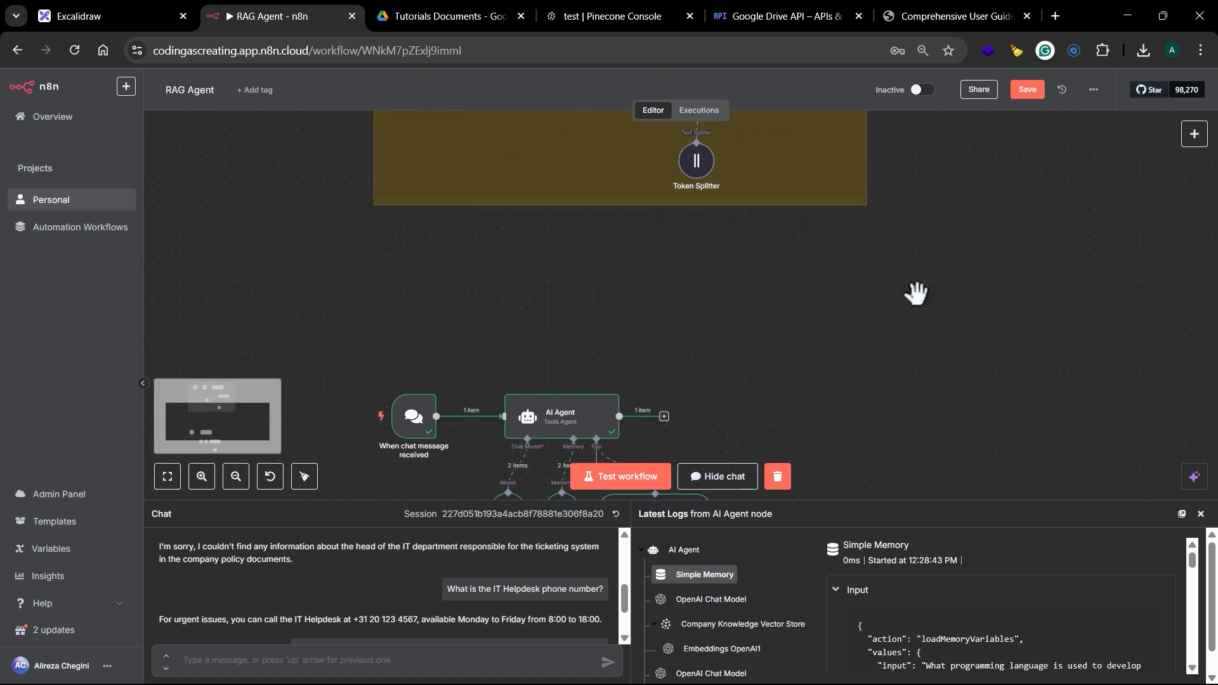